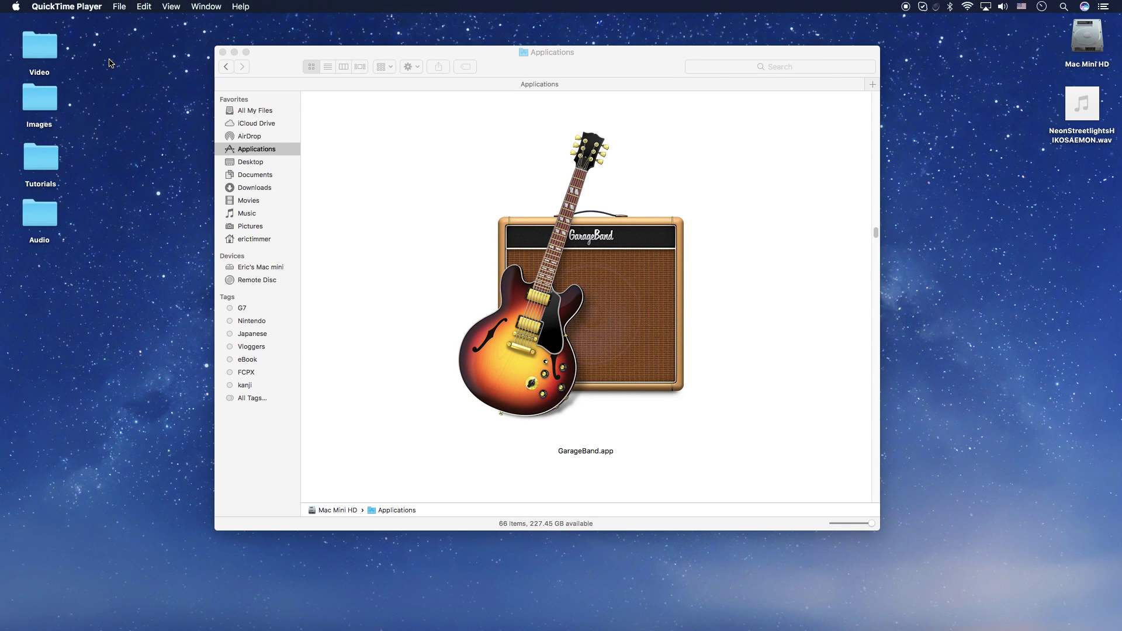
- Launch GarageBand.app from Finder's Applications folder
left_click(544, 241)
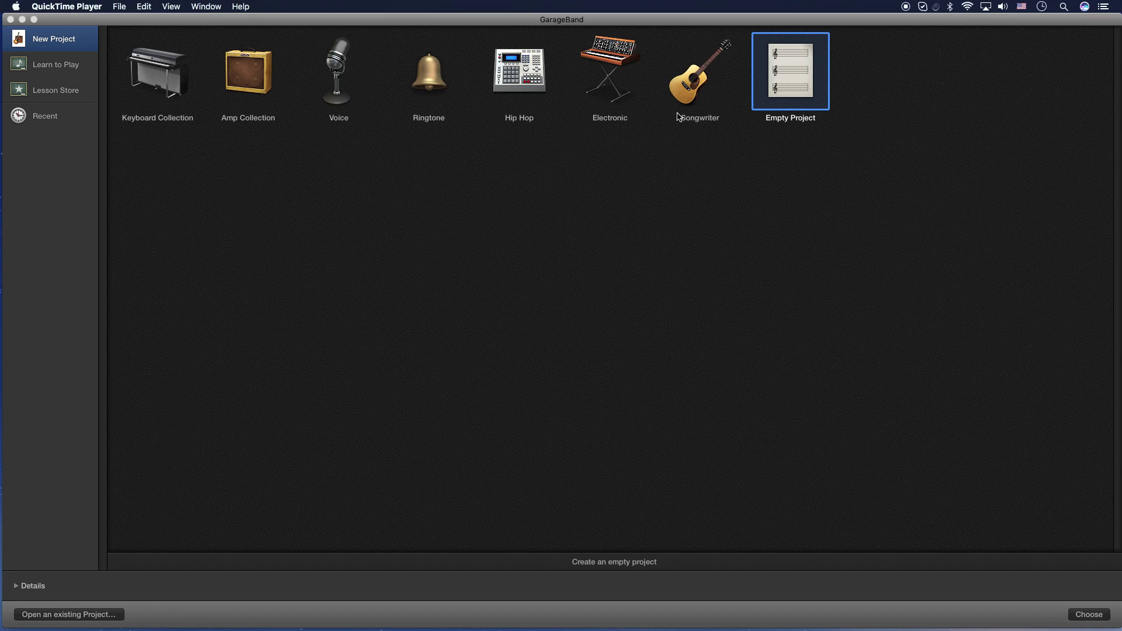
- Create an Empty Project with USB Advanced Audio Device kept as the audio input
left_click(16, 589)
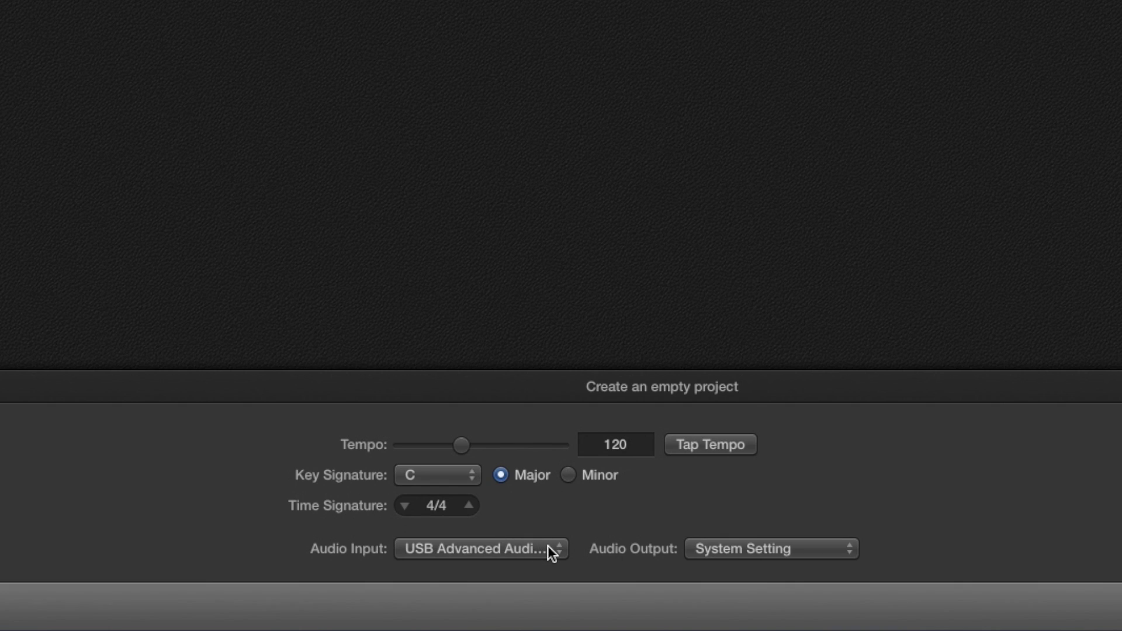
left_click(550, 552)
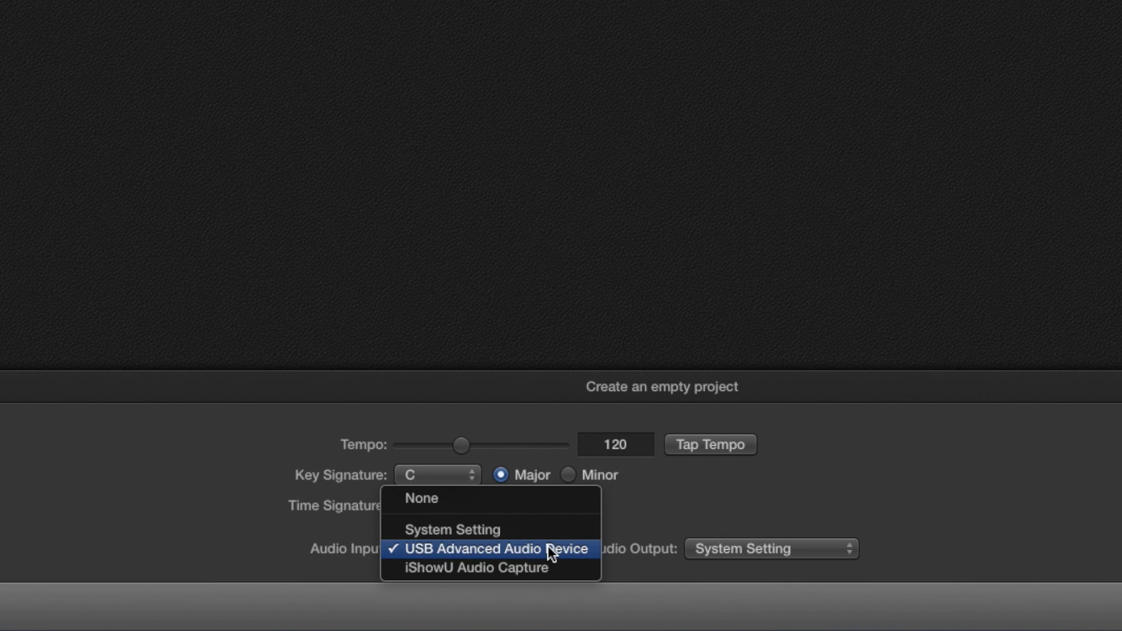
left_click(549, 546)
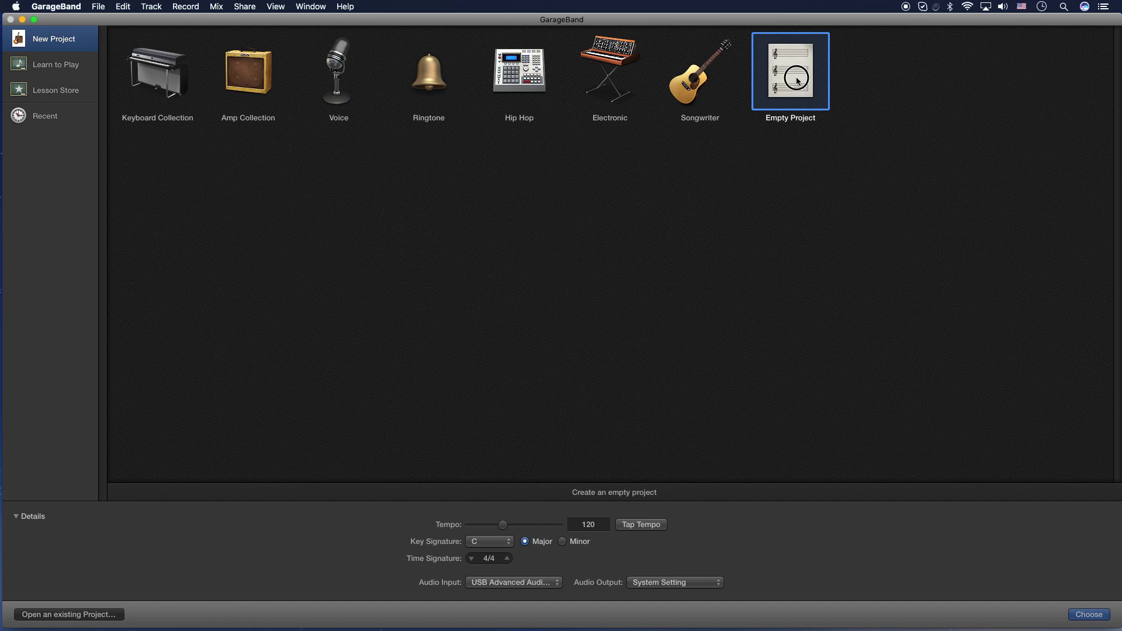
double_click(797, 76)
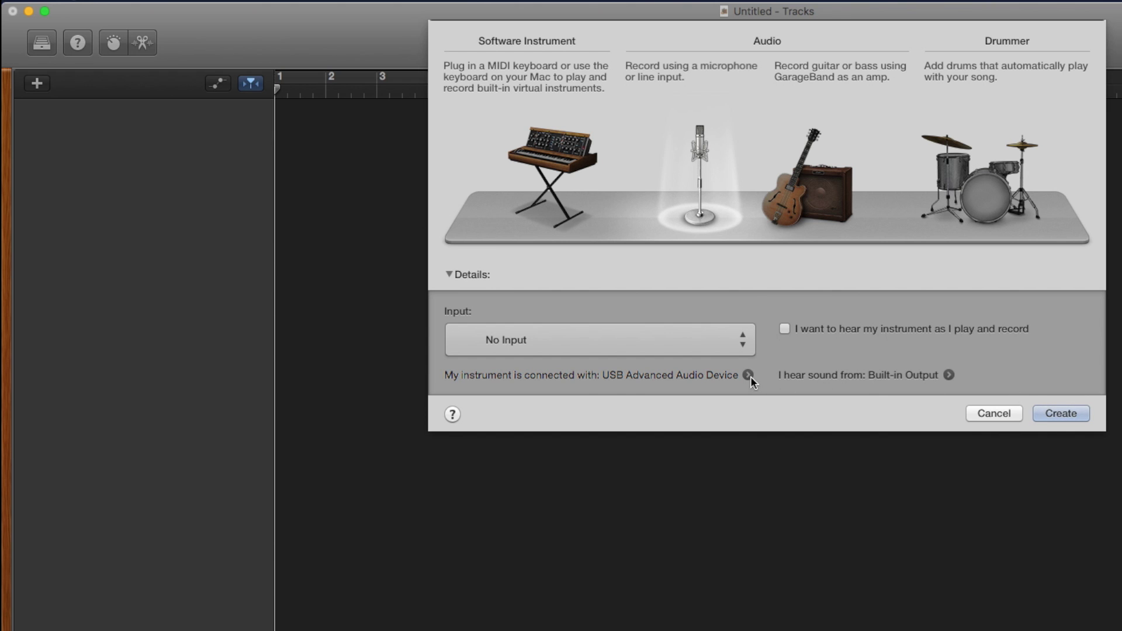
- Review the Audio/MIDI preferences, then create a microphone audio track, Audio 1
left_click(748, 376)
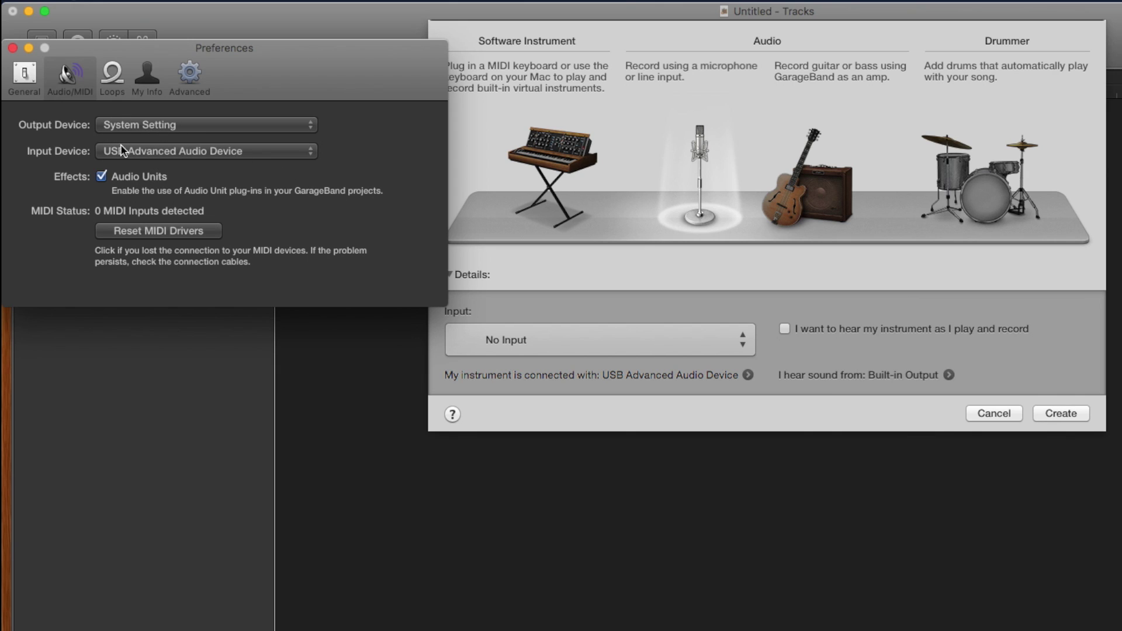
left_click(13, 48)
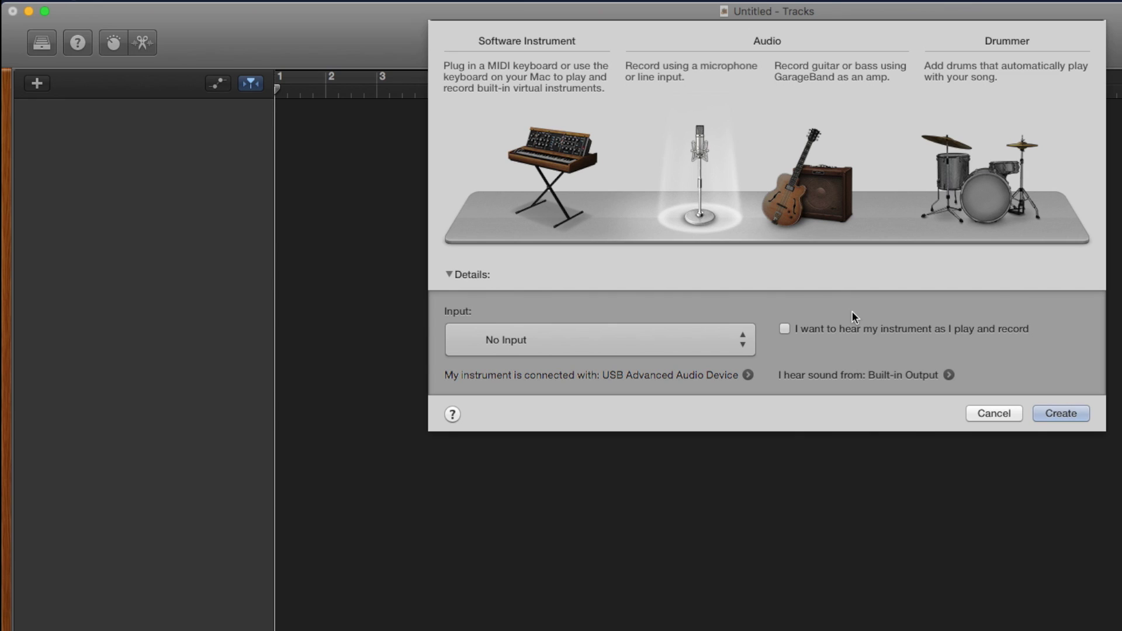
left_click(1070, 414)
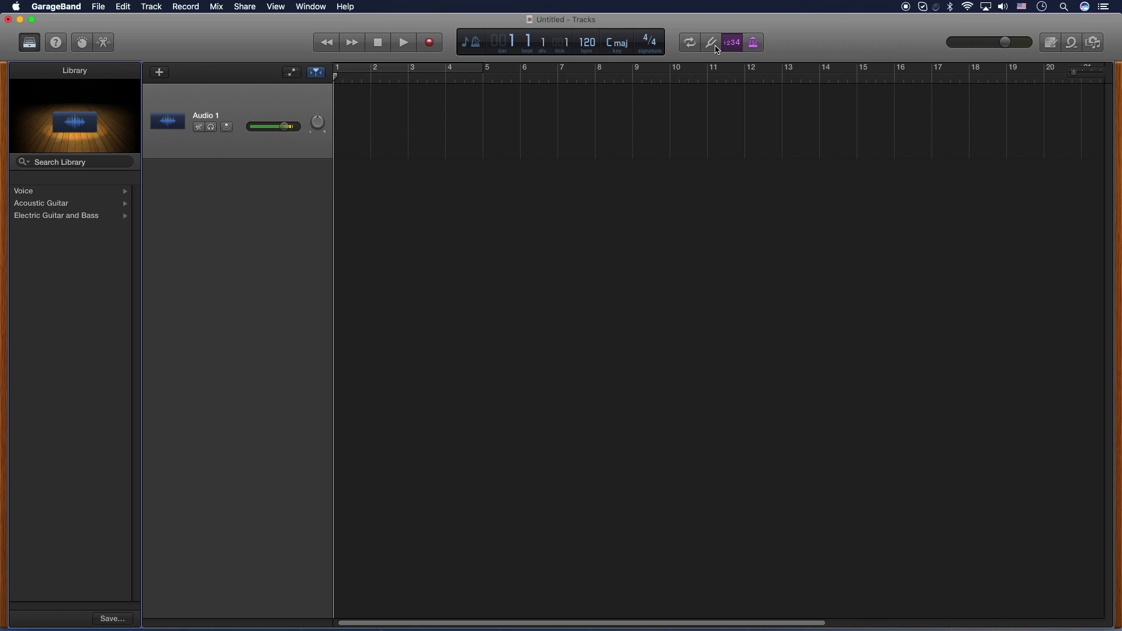
- Turn off the 1234 count-in and set the LCD to show Time
left_click(733, 43)
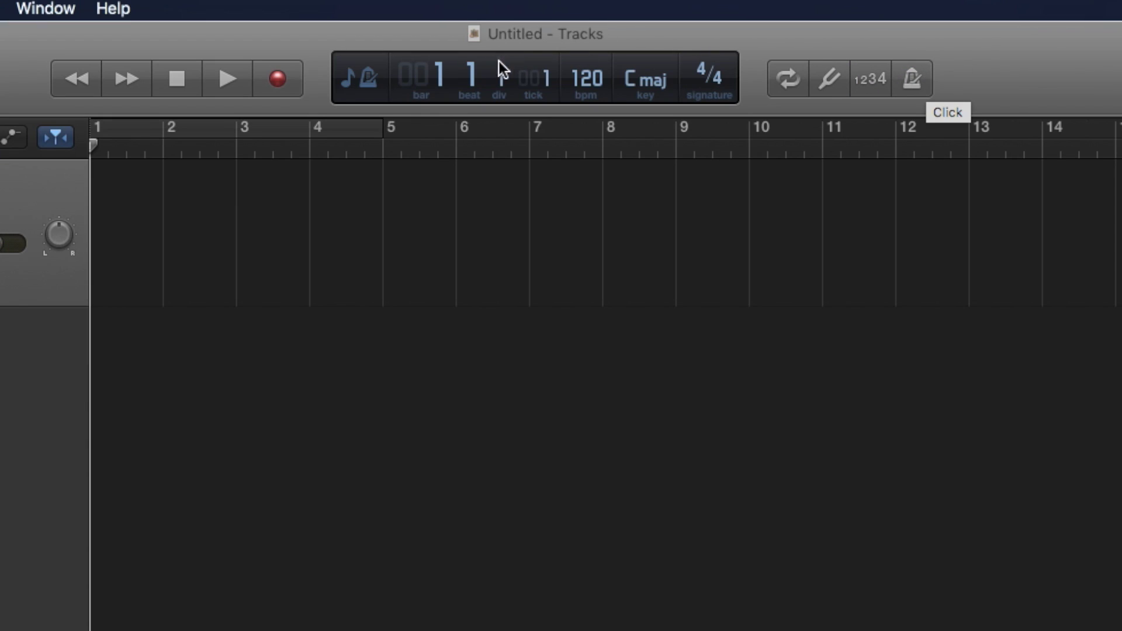
left_click(373, 81)
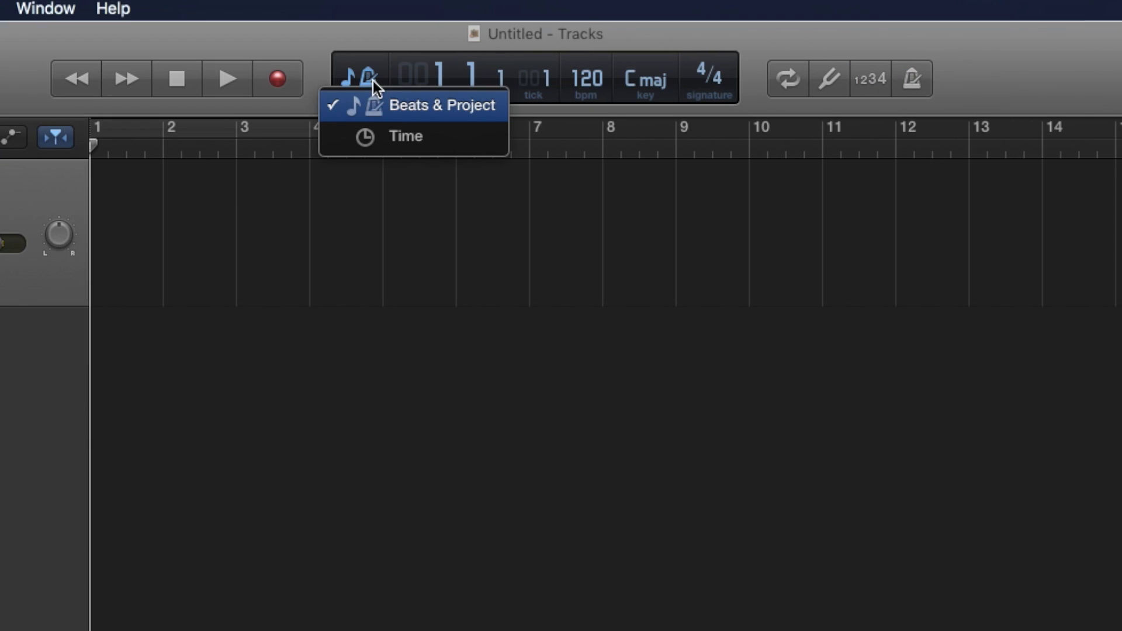
left_click(388, 136)
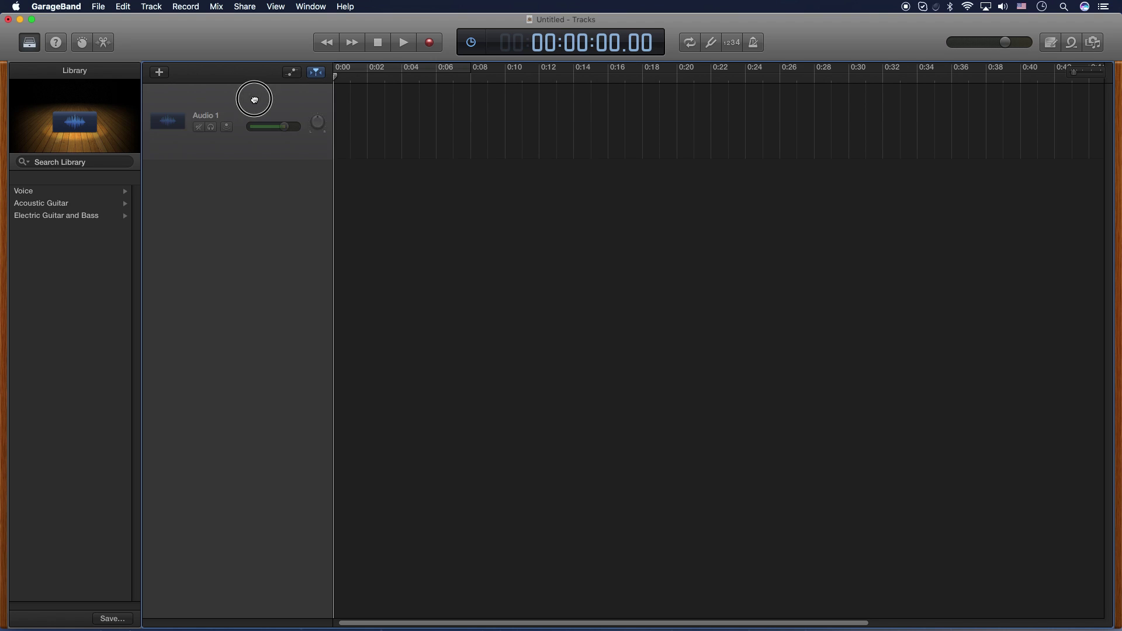
- Show Record Enable in the Audio 1 track header
right_click(255, 98)
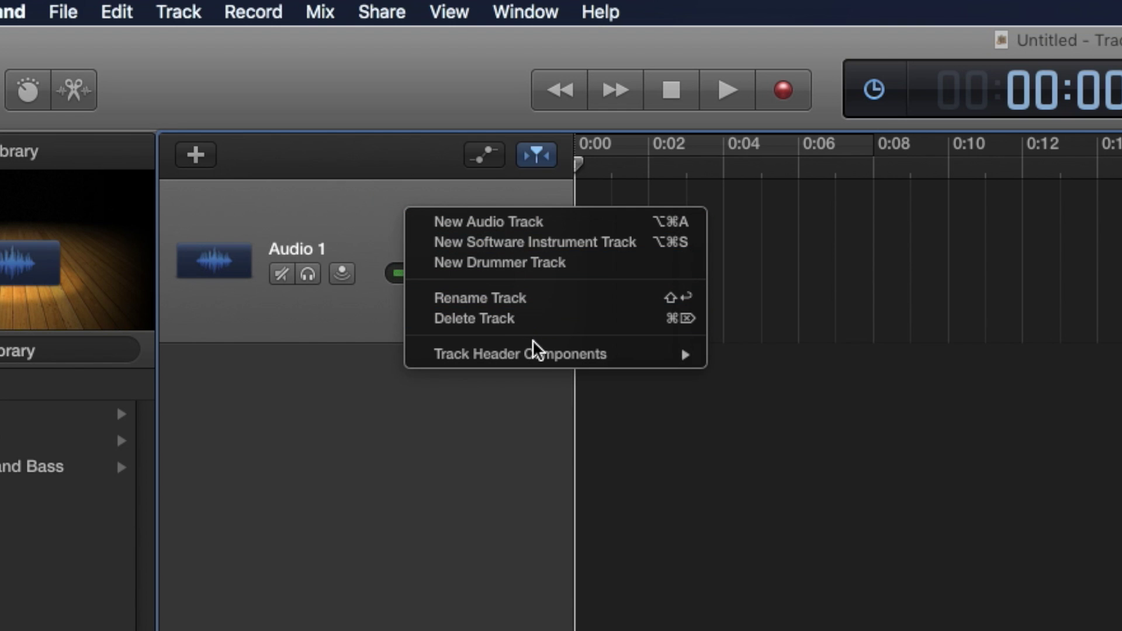
mouse_move(532, 354)
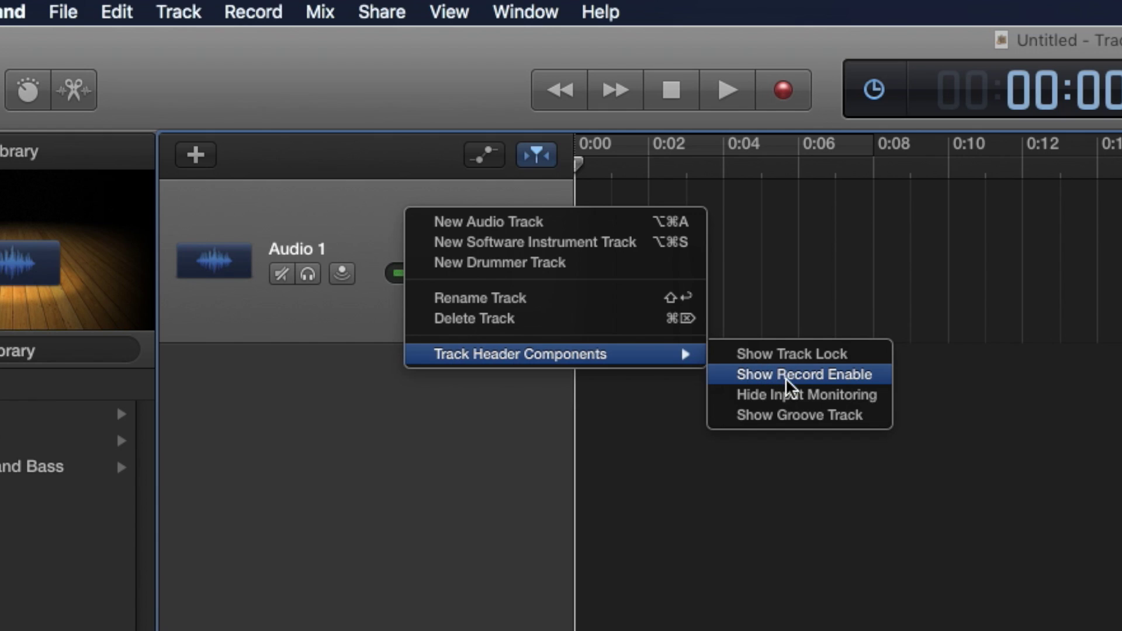
left_click(858, 377)
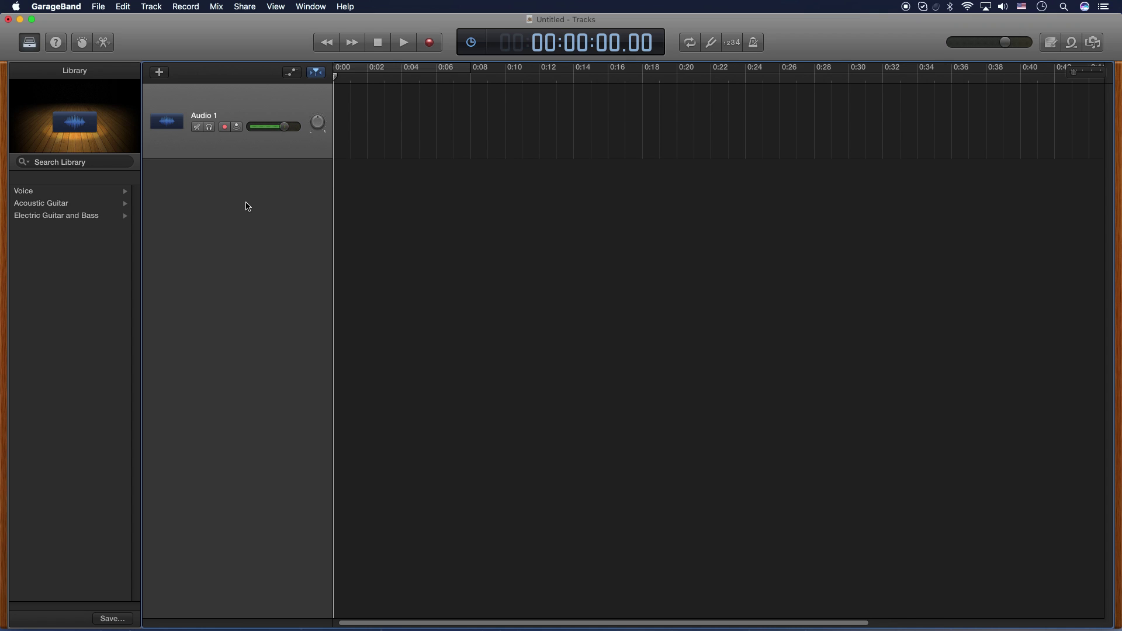
- Hide and reshow the Library panel, leaving it visible
mouse_move(86, 144)
left_click(30, 45)
left_click(29, 46)
left_click(30, 46)
left_click(30, 45)
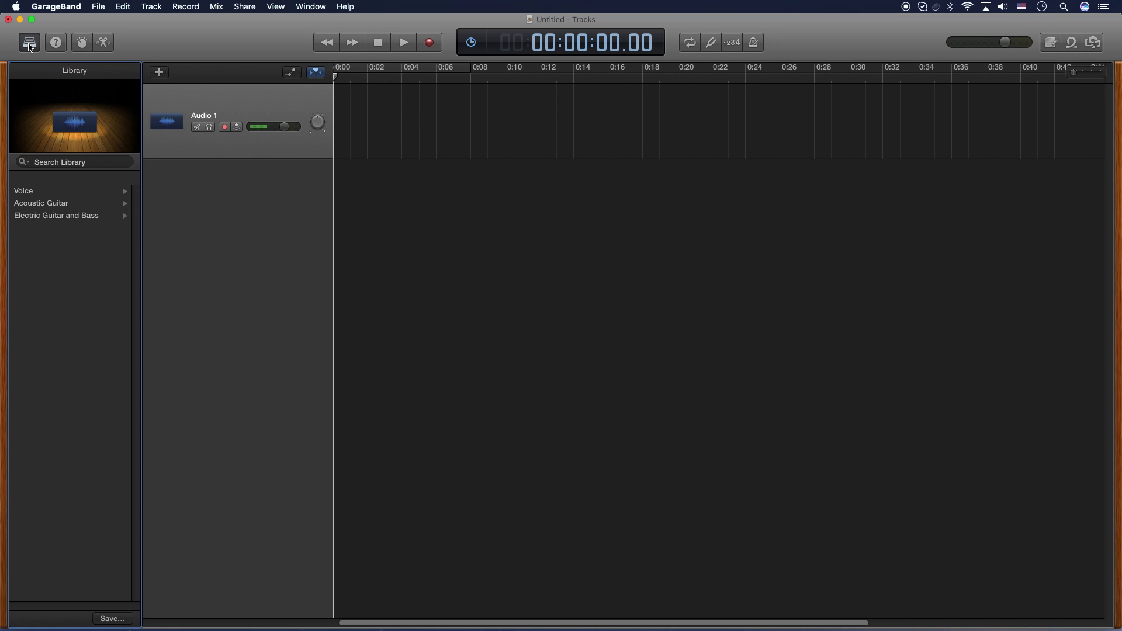
- Rename the Audio 1 track to 'Main Audio'
double_click(208, 115)
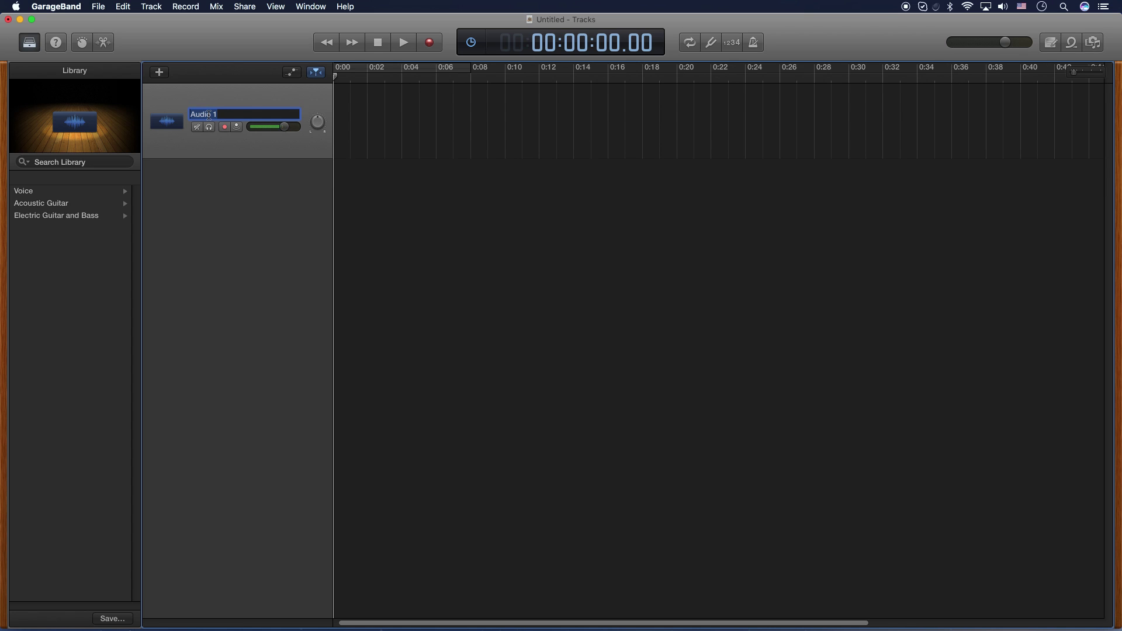
type("Main Audio")
key("Return")
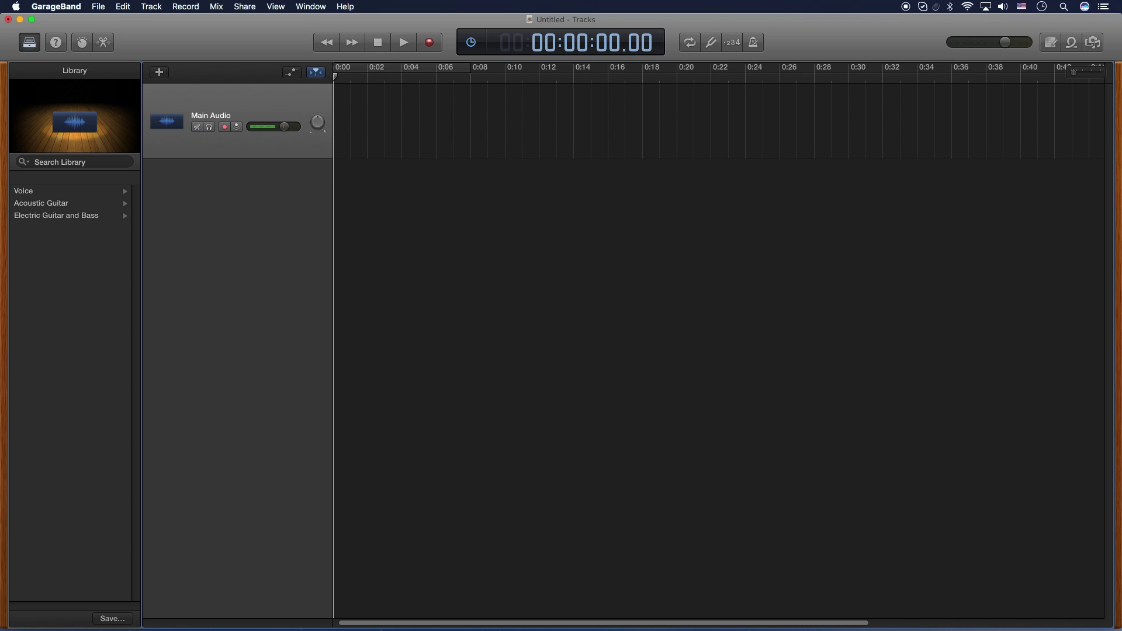
- Apply the Voice > Narration Vocal preset to the Main Audio track
left_click(125, 192)
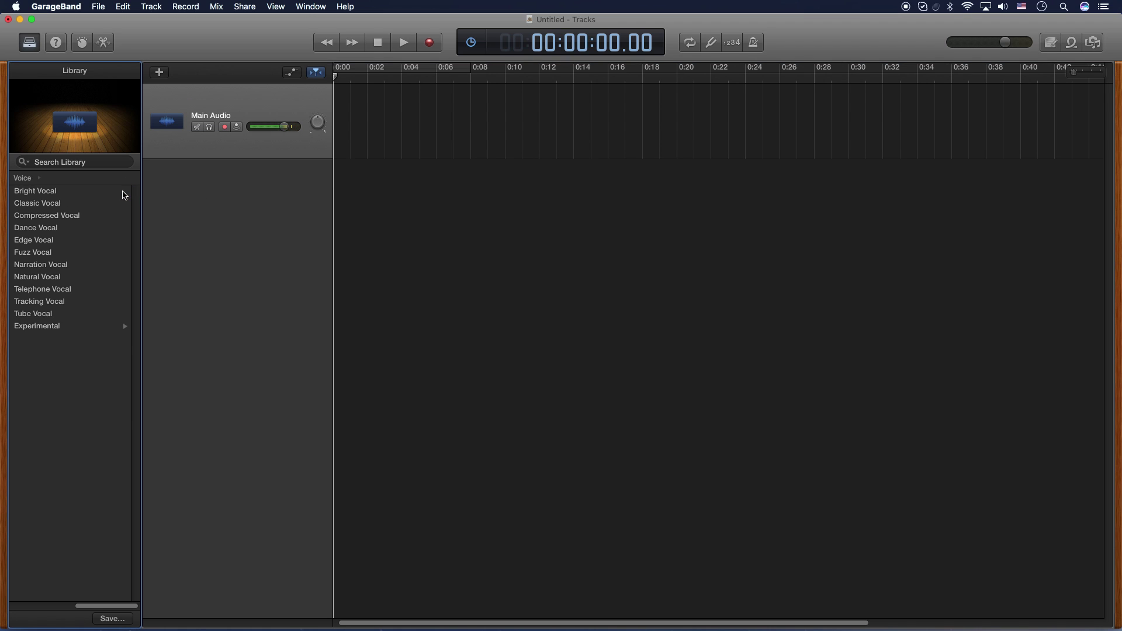
left_click(52, 266)
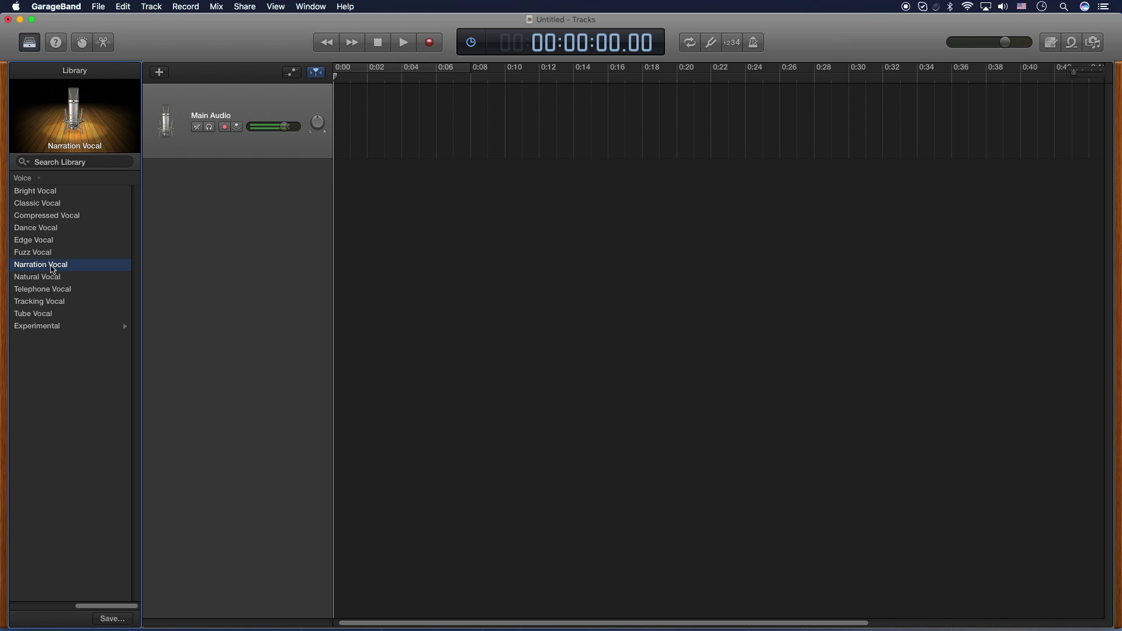
left_click(306, 228)
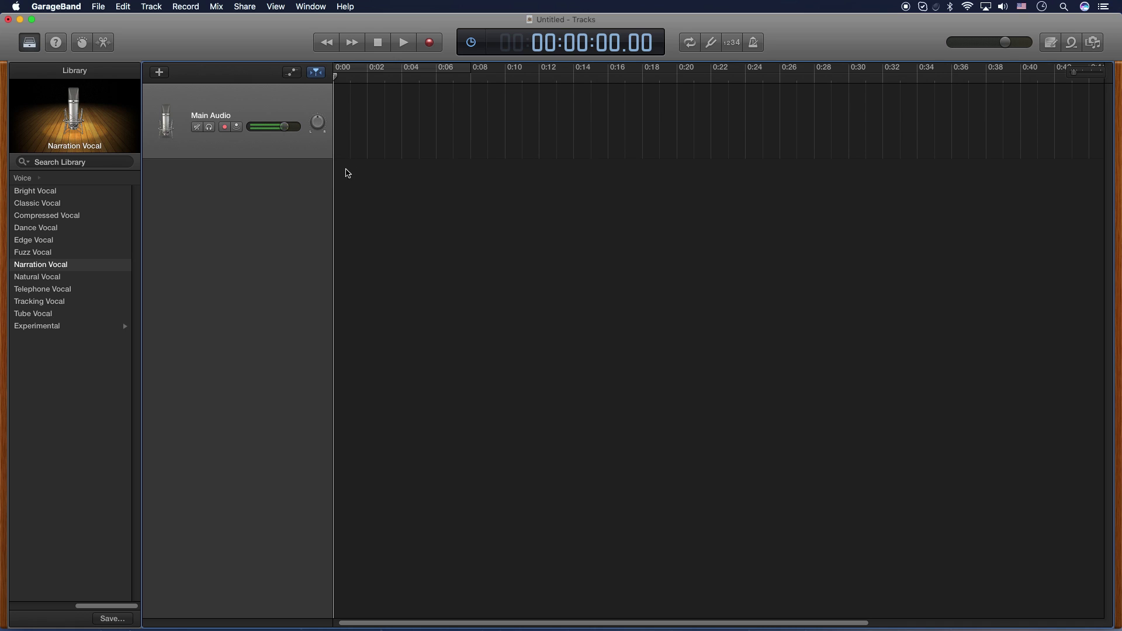
- Record about 15 seconds of narration, creating the clip Main Audio#01
left_click(432, 45)
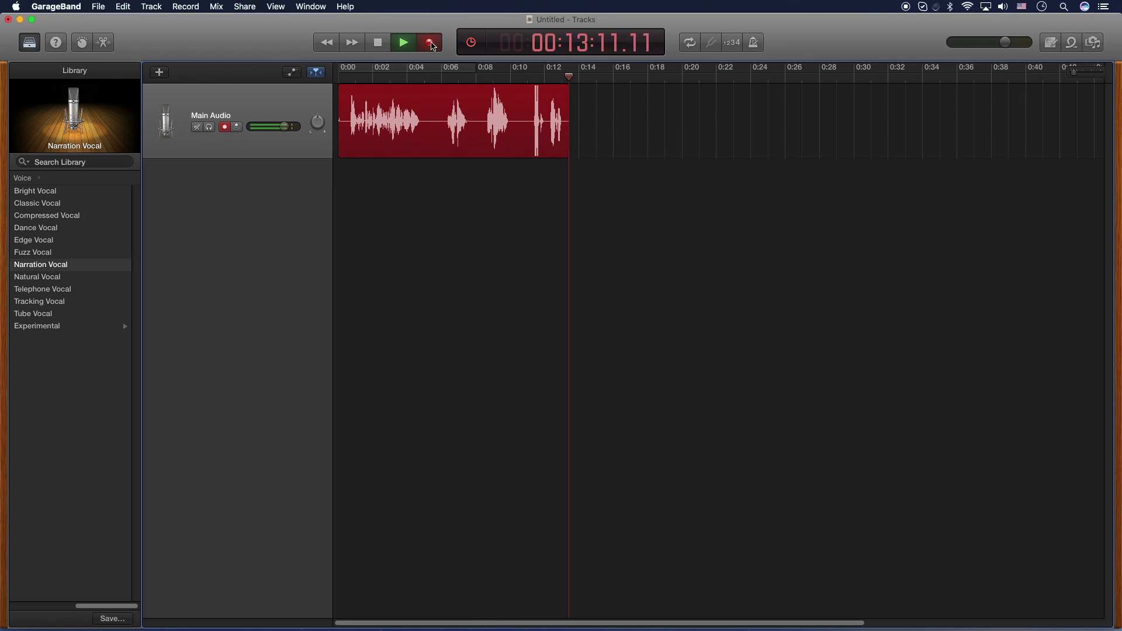
left_click(379, 43)
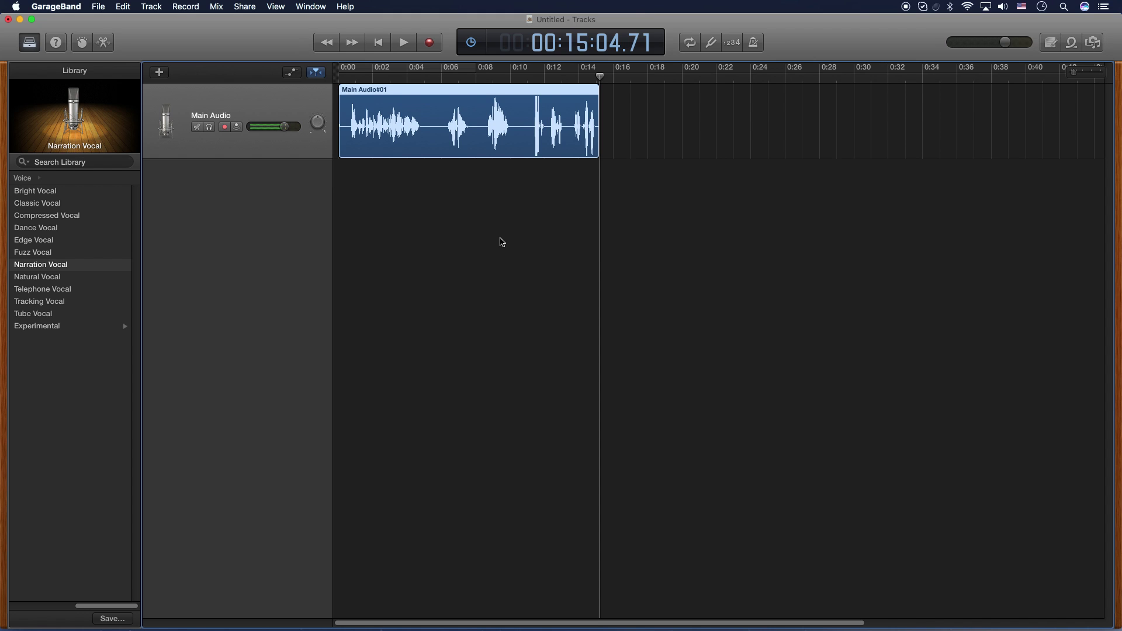
- Close the Library and zoom the timeline in on the Main Audio#01 clip
left_click(394, 193)
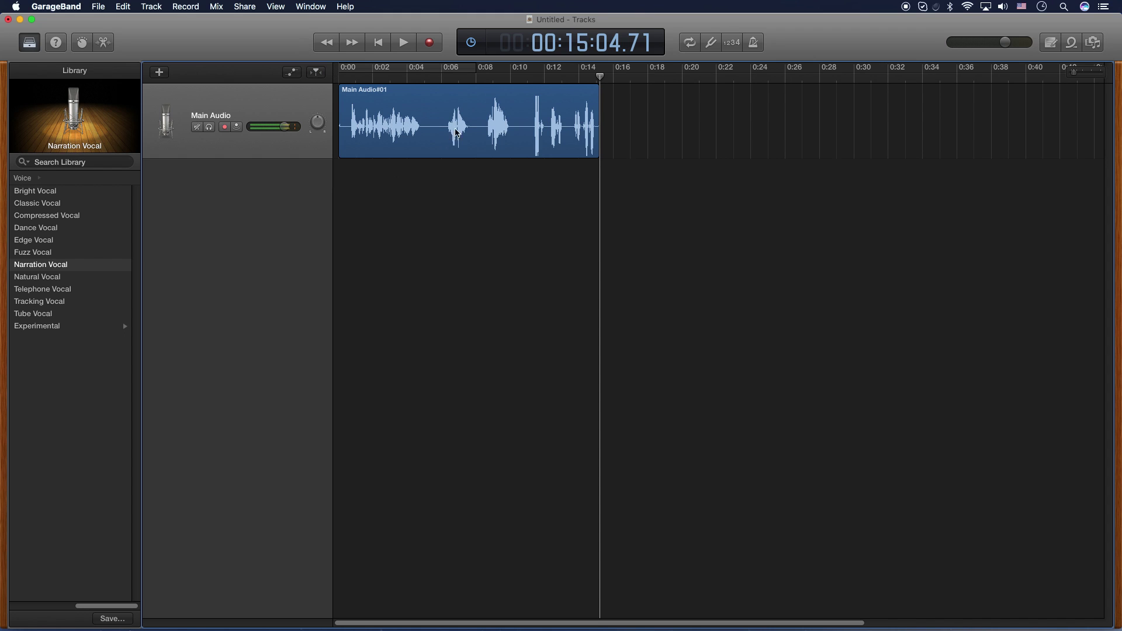
left_click_drag(448, 91, 425, 92)
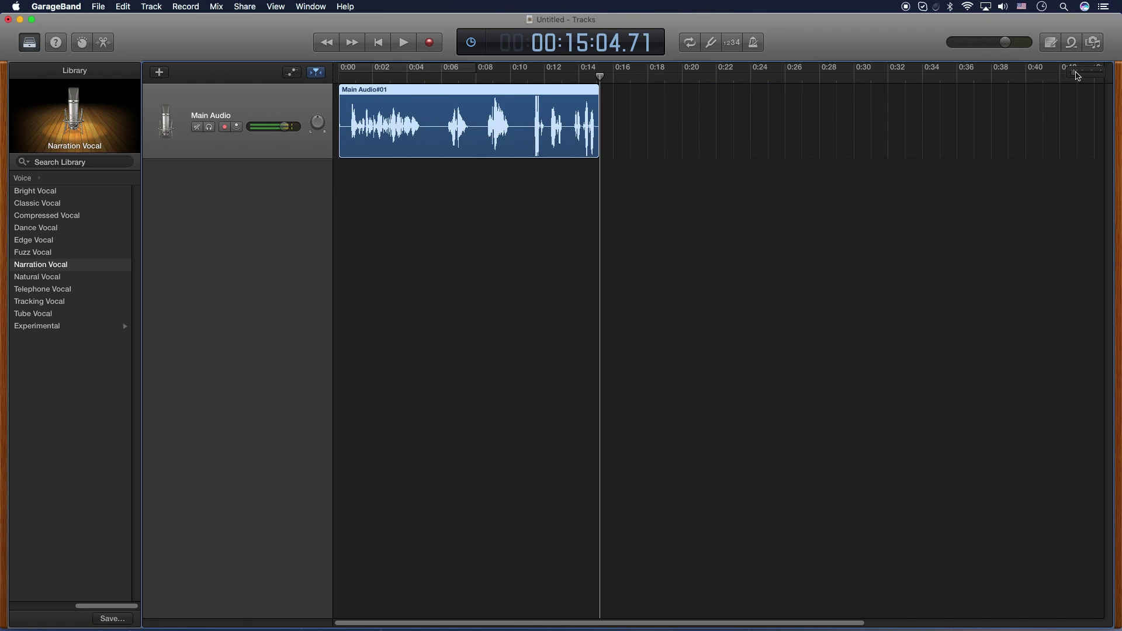
mouse_move(1075, 73)
left_mouse_down()
mouse_move(1092, 76)
mouse_move(1078, 75)
left_mouse_up()
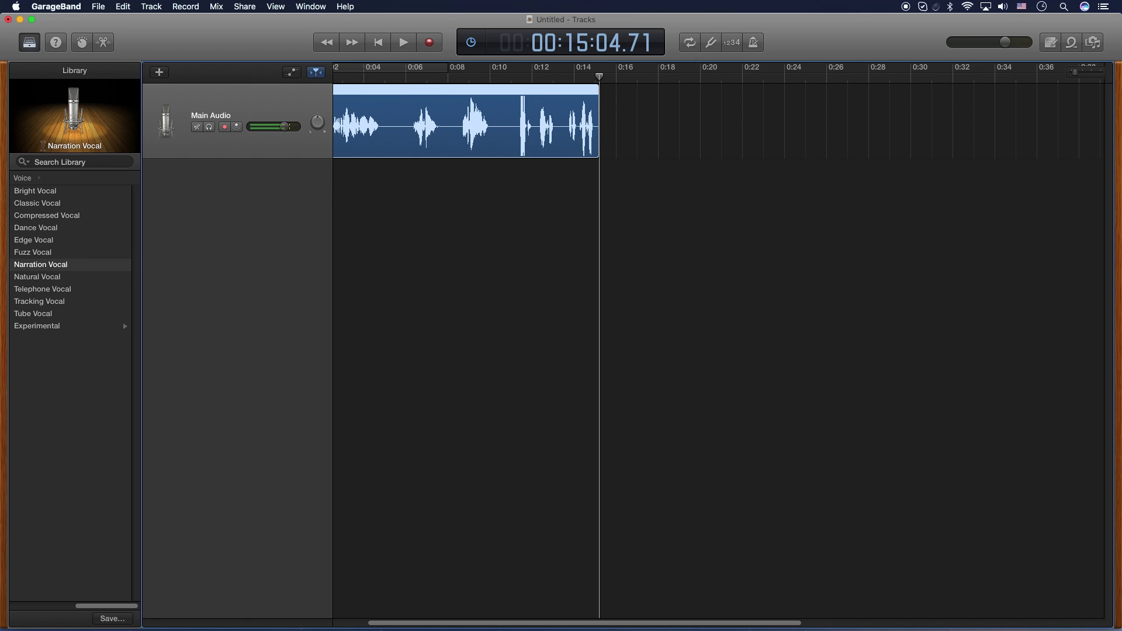
left_click(29, 42)
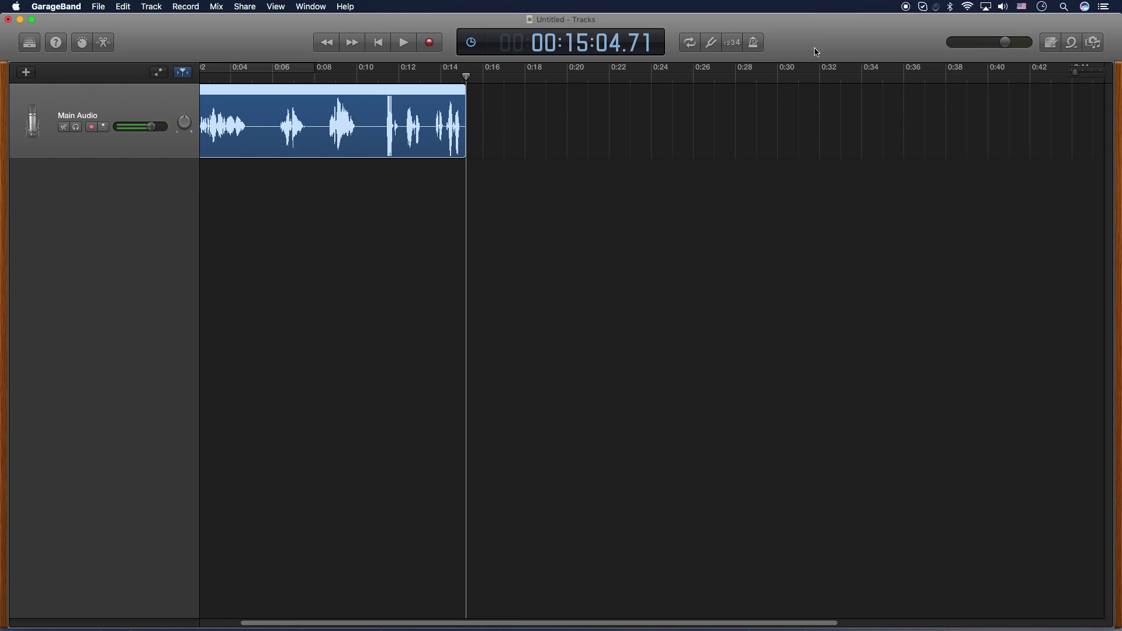
left_click(1077, 73)
left_click_drag(1078, 75, 1074, 74)
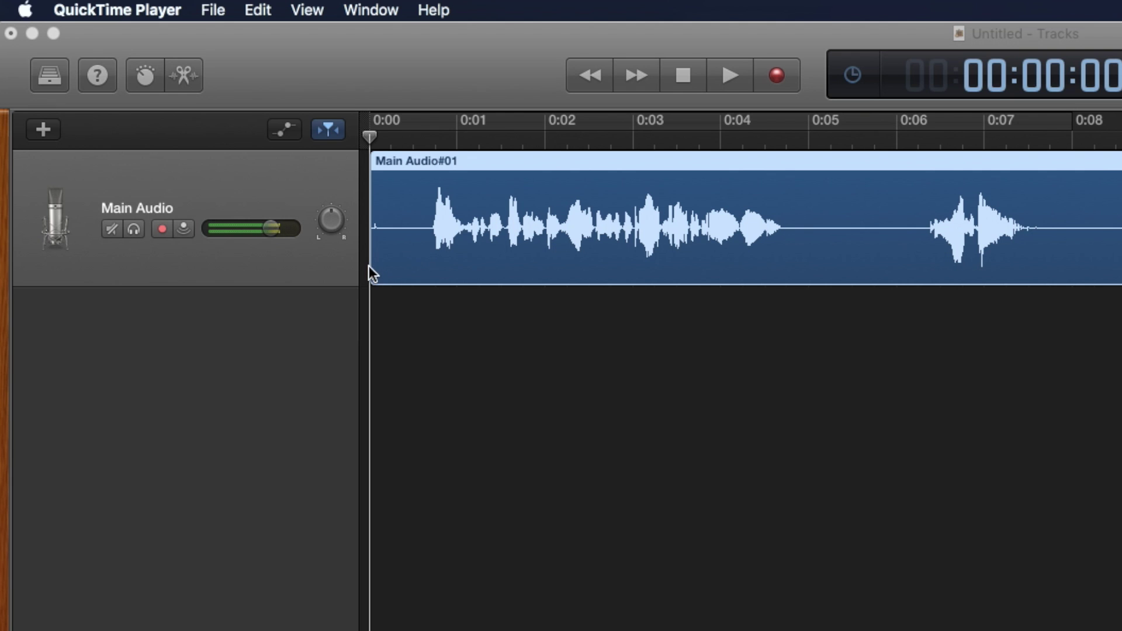
- Trim Main Audio#01 to run from 0:00 to about 0:14, and place the playhead near 0:04
left_click(370, 265)
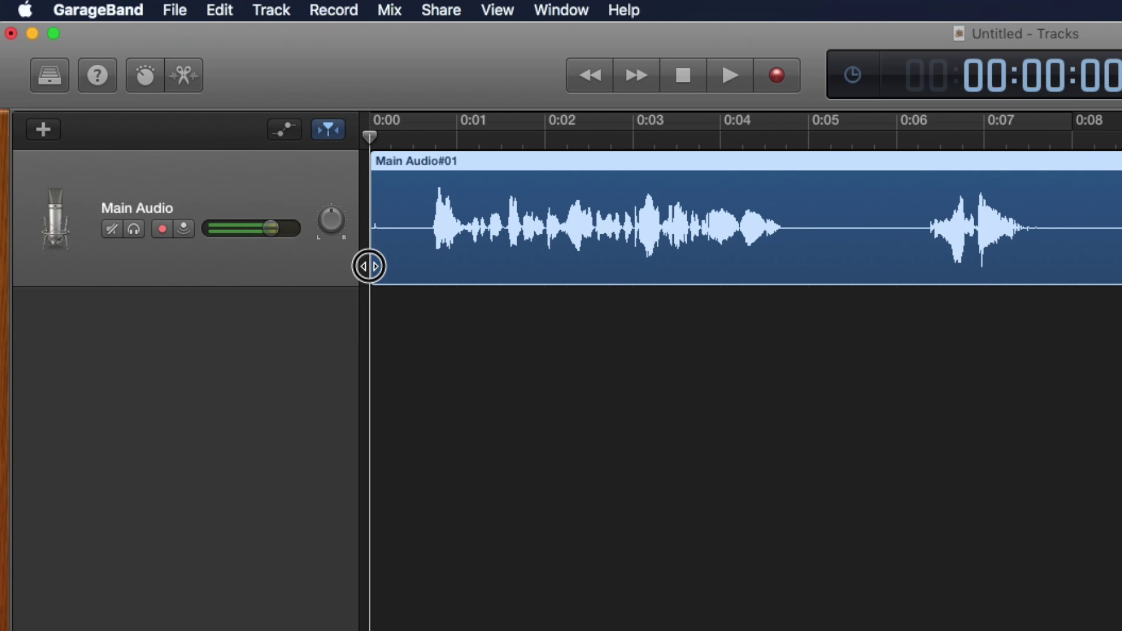
left_click_drag(369, 265, 424, 272)
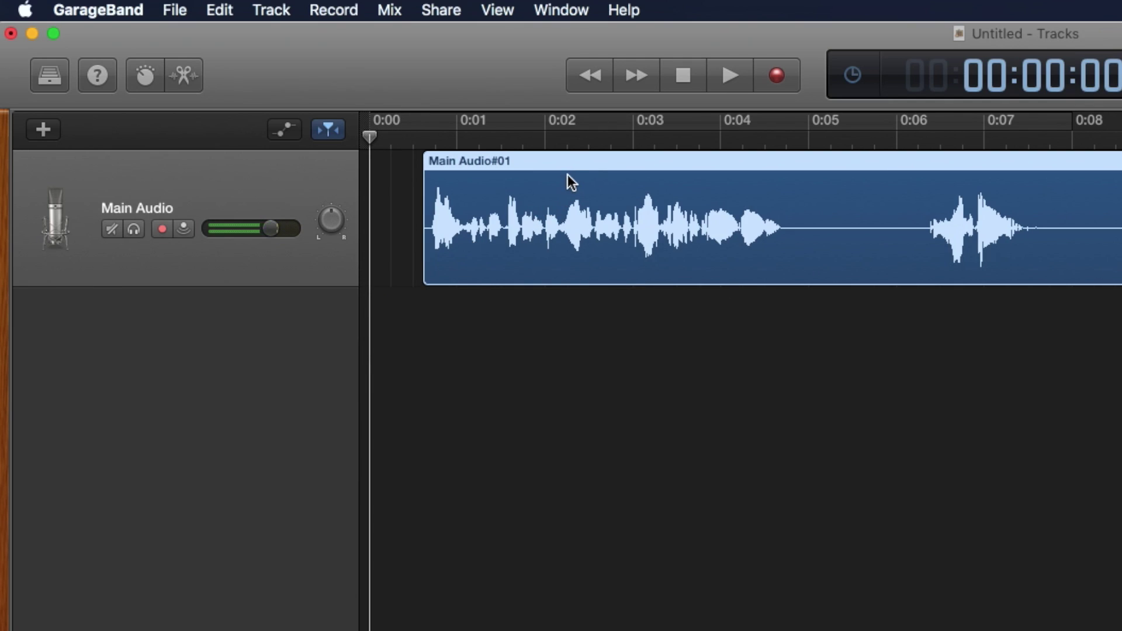
left_click_drag(603, 162, 526, 160)
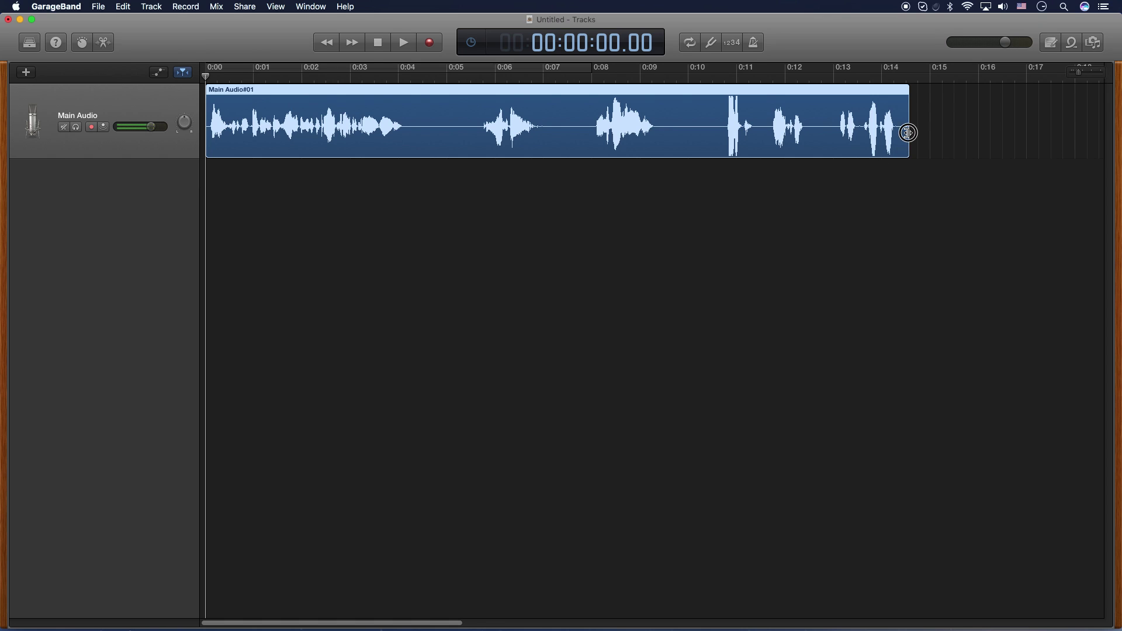
left_click_drag(908, 133, 900, 134)
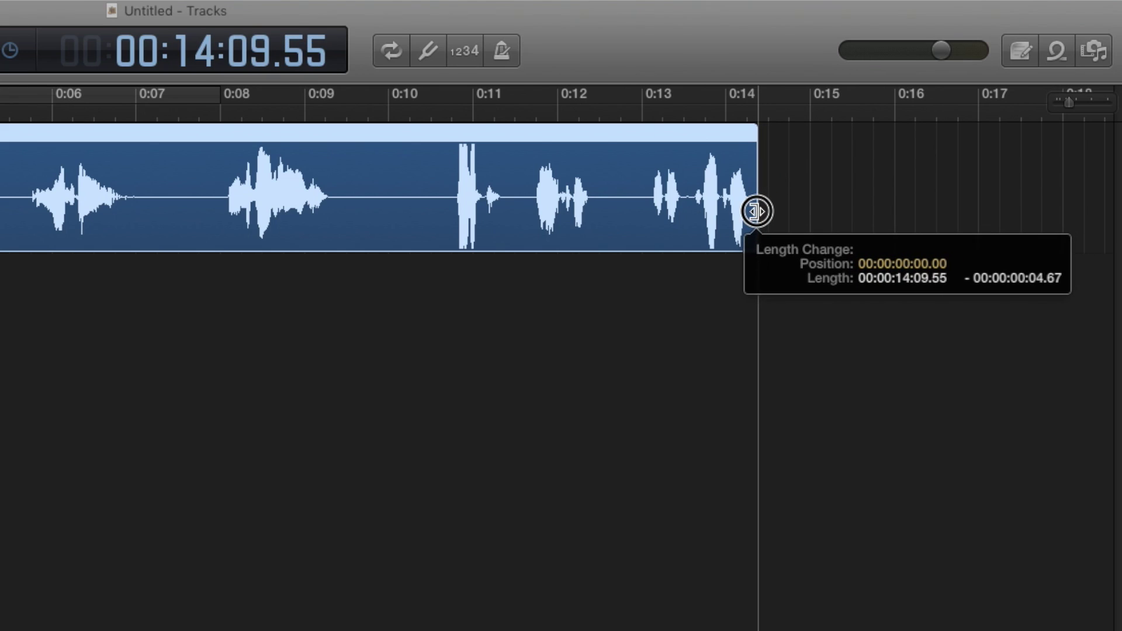
left_click_drag(757, 211, 757, 211)
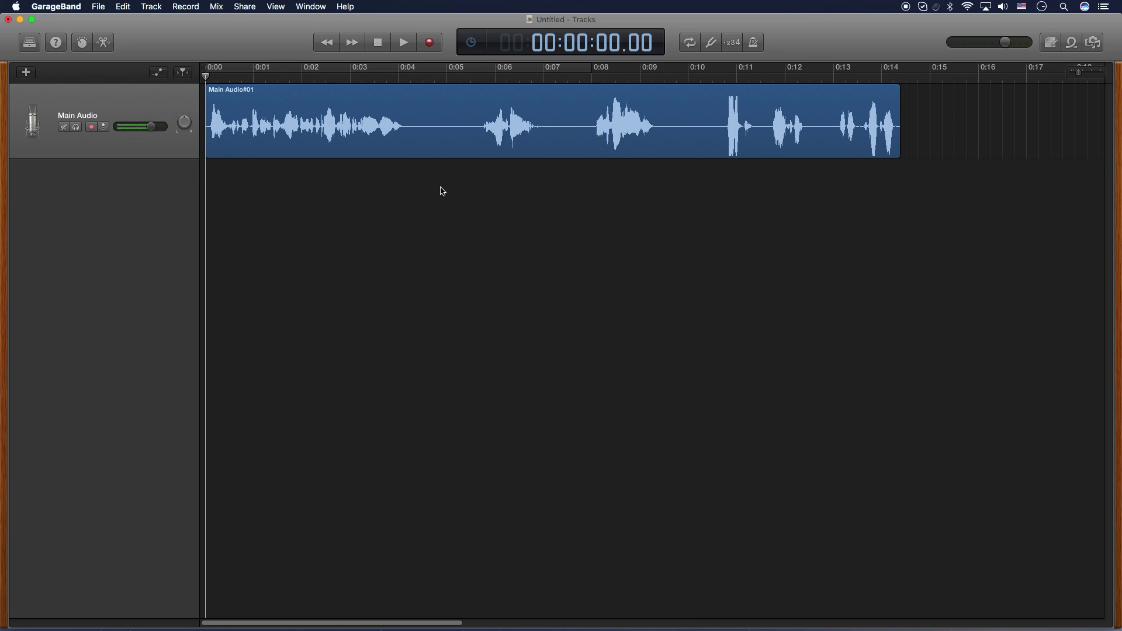
left_click_drag(407, 74, 426, 80)
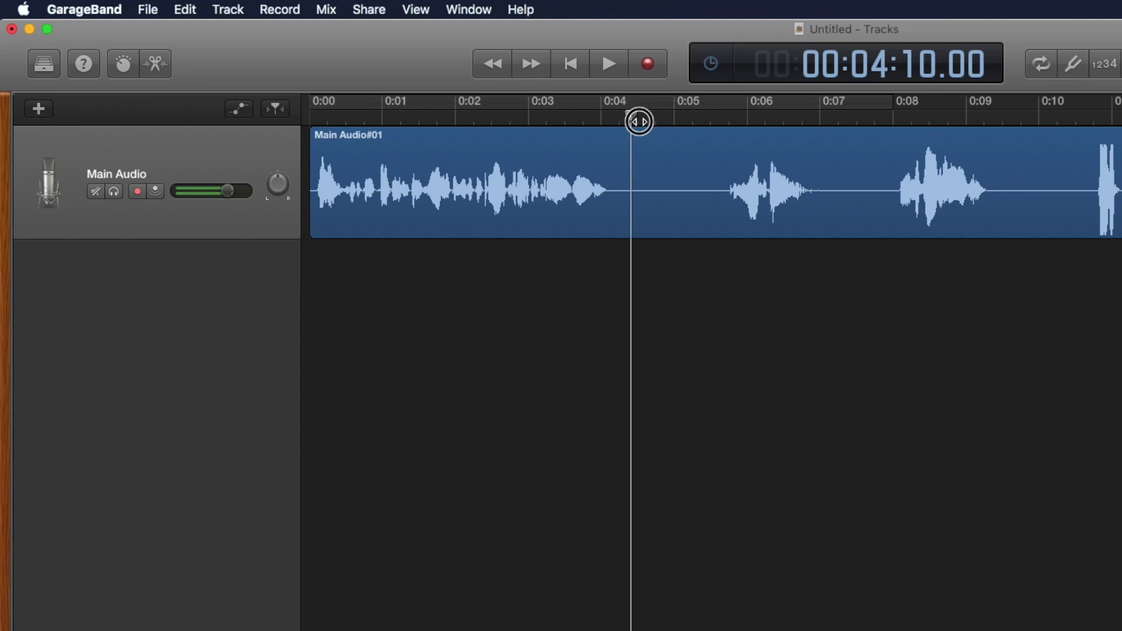
mouse_move(640, 121)
left_mouse_down()
mouse_move(716, 118)
mouse_move(619, 127)
left_mouse_up()
- Split the narration region at 0:04.06 and again at 0:05.15
left_click(619, 140)
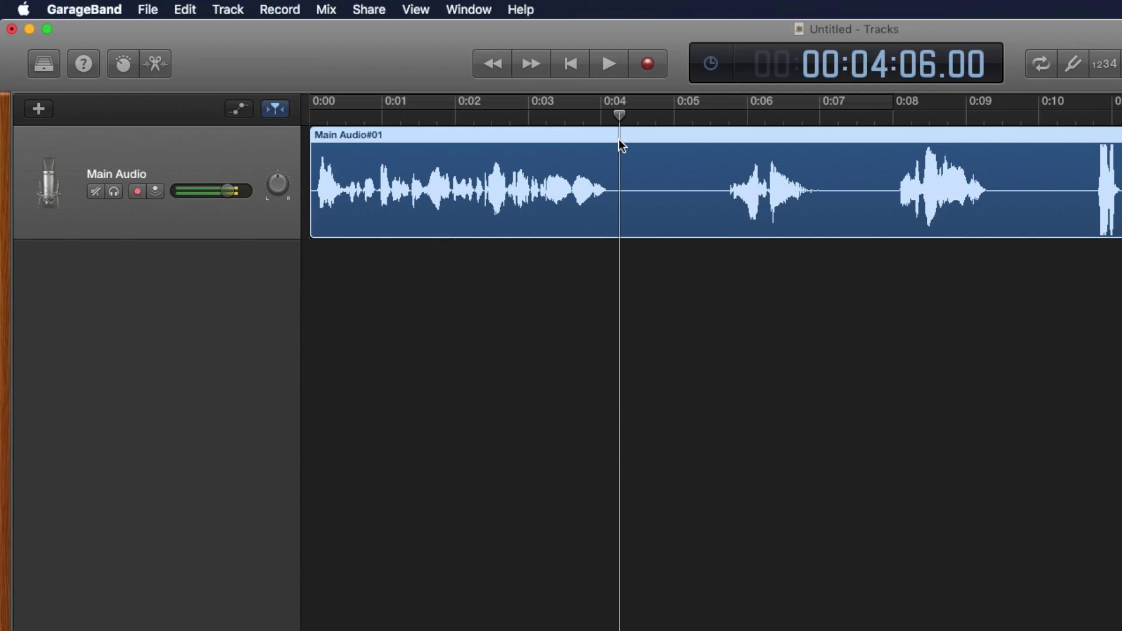
left_click(191, 10)
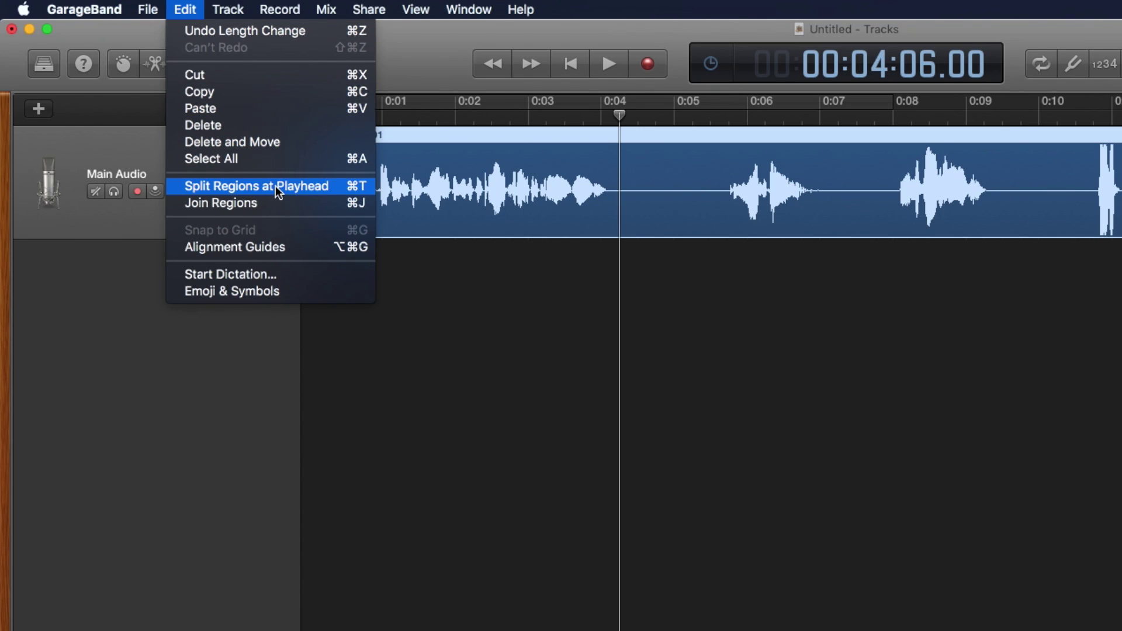
left_click(356, 187)
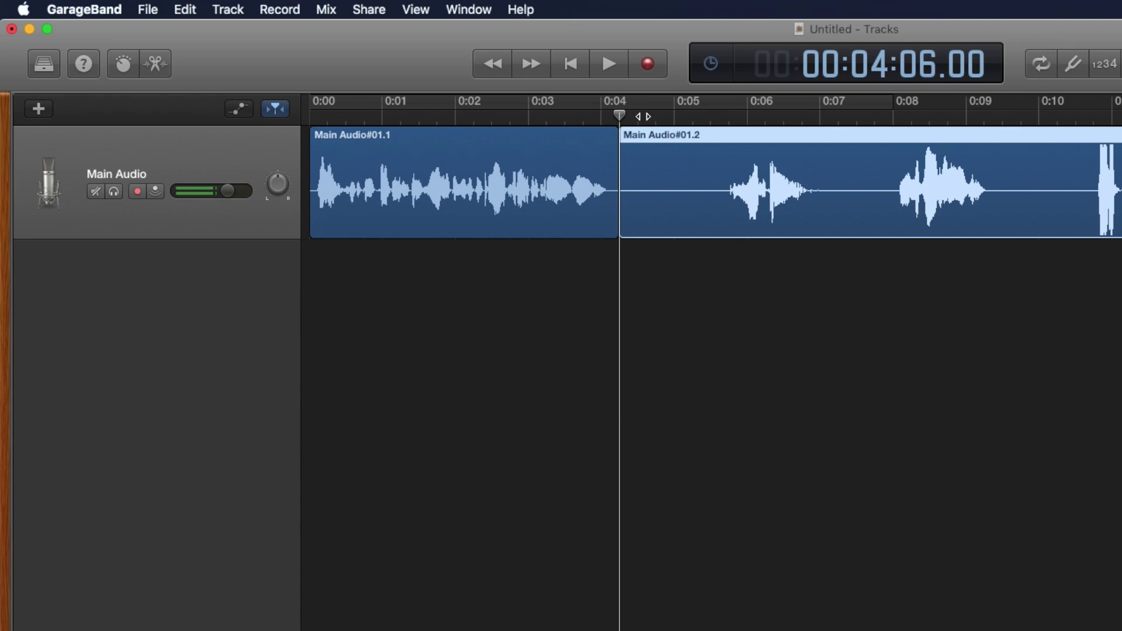
left_click_drag(619, 114, 719, 132)
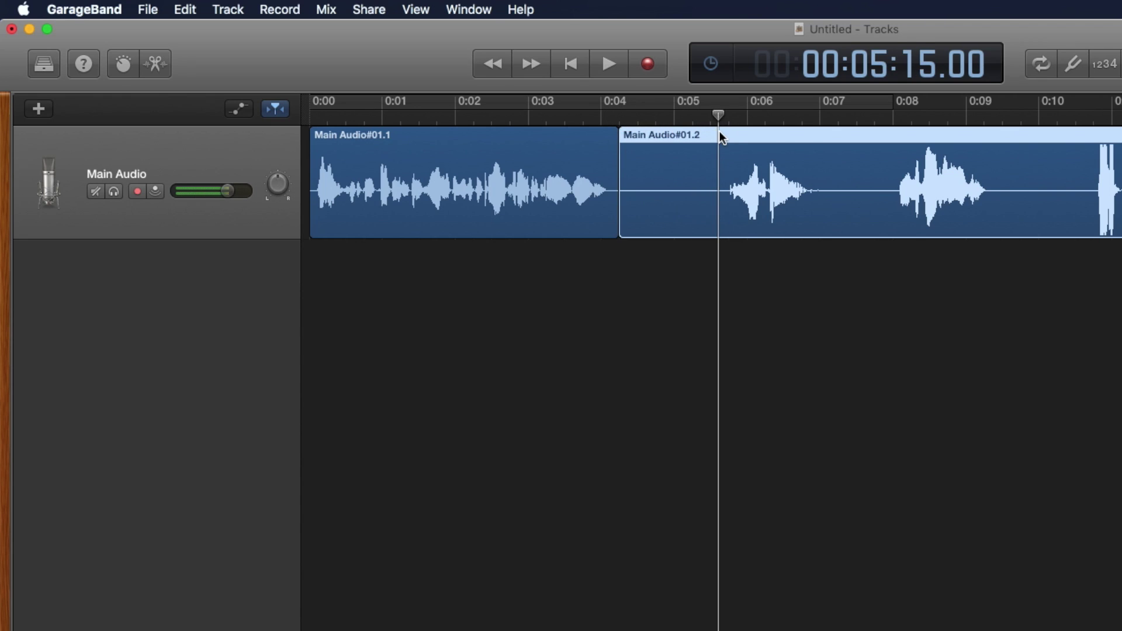
key("super+t")
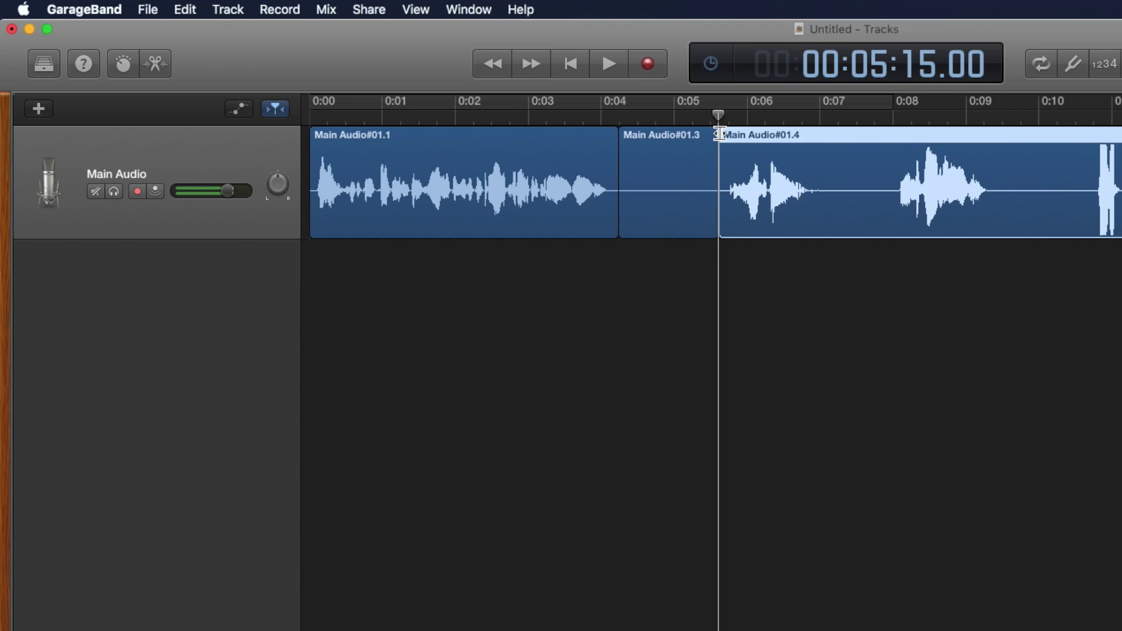
- Delete Main Audio#01.3 and slide Main Audio#01.4 left against Main Audio#01.1
left_click(672, 134)
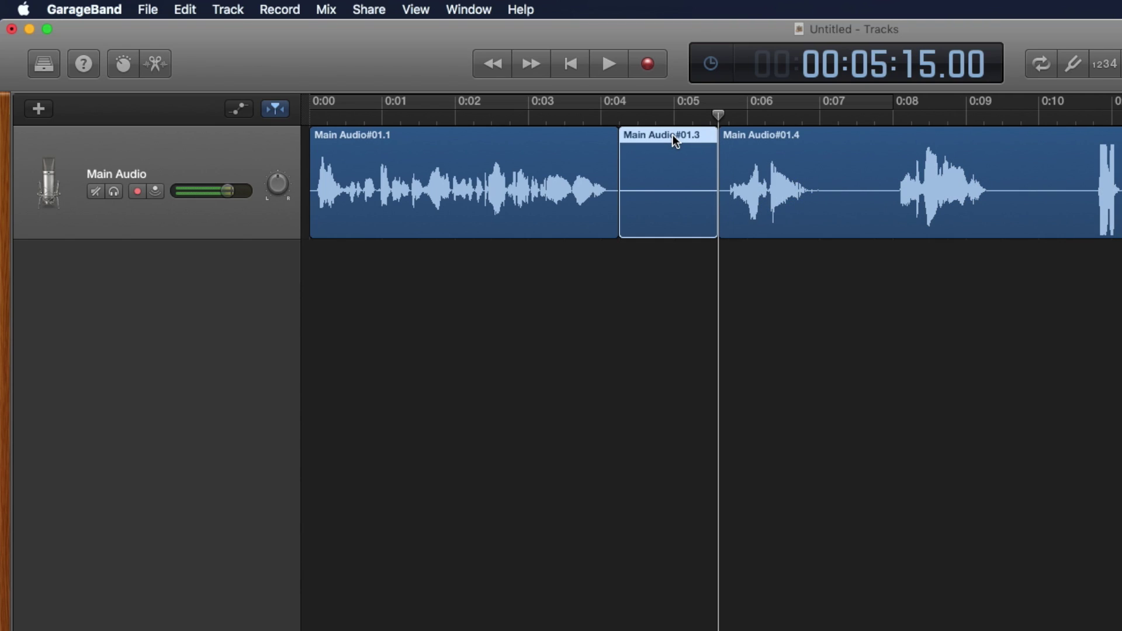
key("Delete")
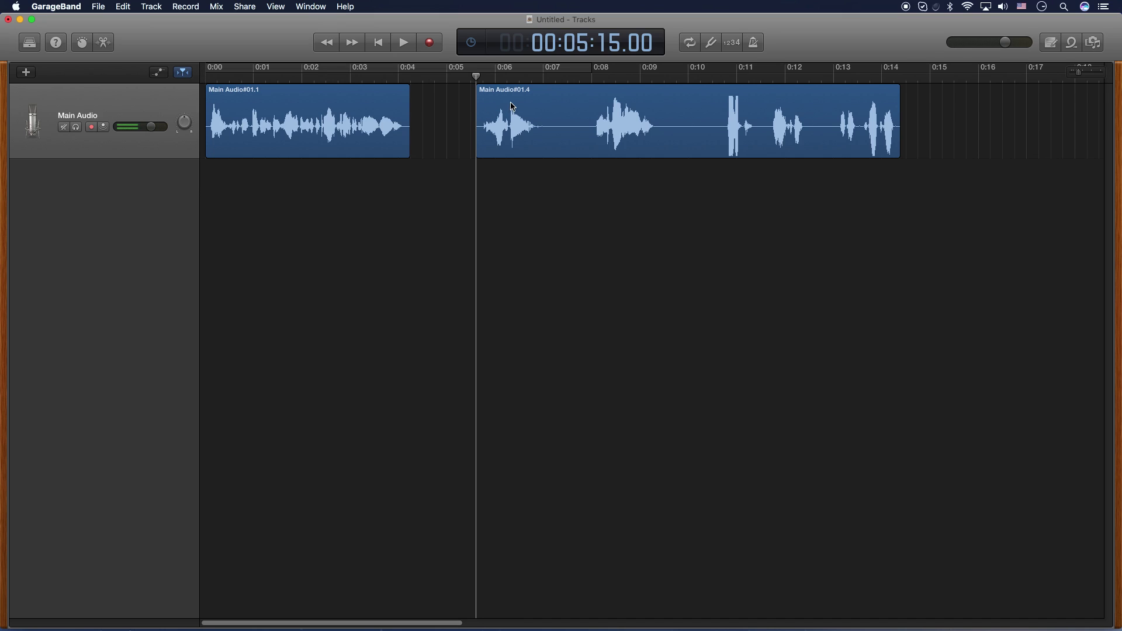
left_click_drag(534, 93, 473, 89)
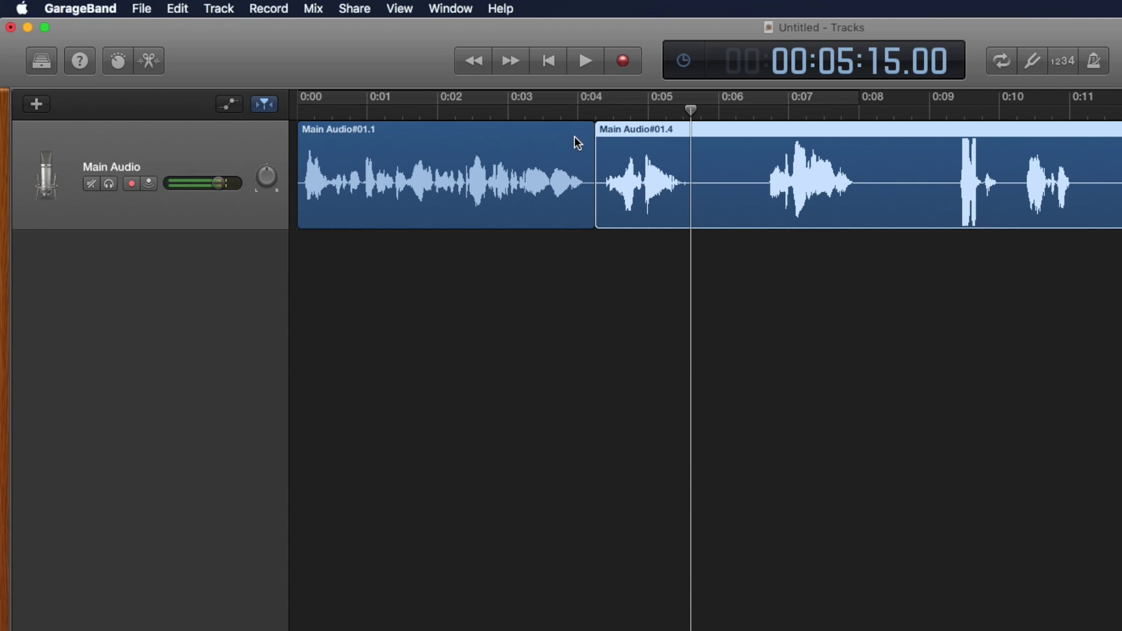
- Join Main Audio#01.1 and #01.4 into a new region, Main Audio#01 merged
left_click(576, 140, "shift")
left_click(178, 8)
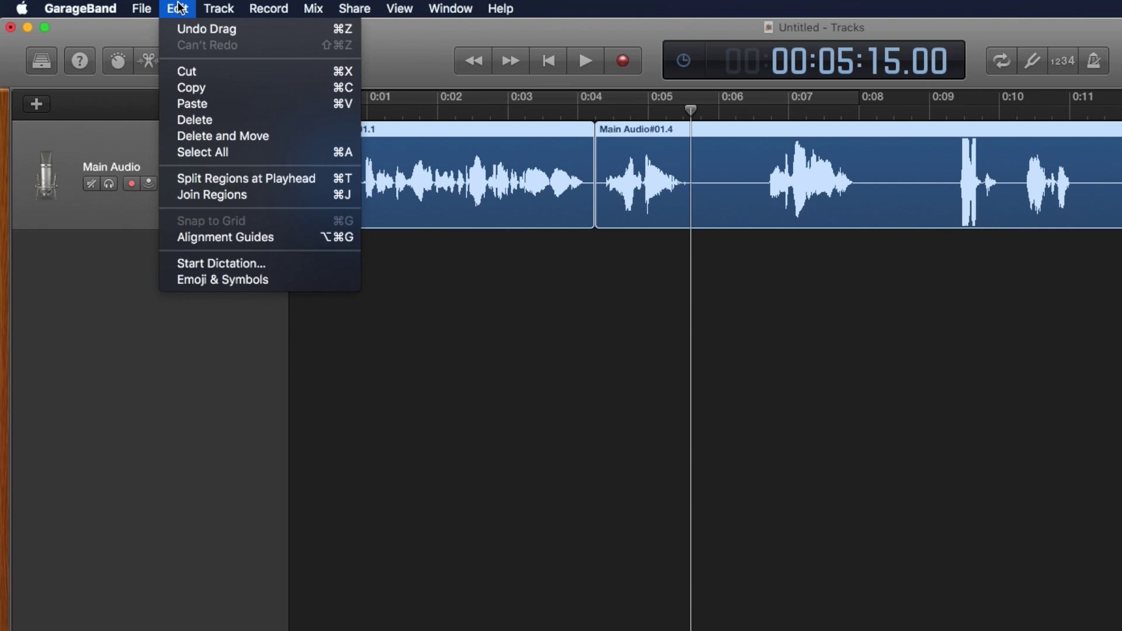
left_click(228, 196)
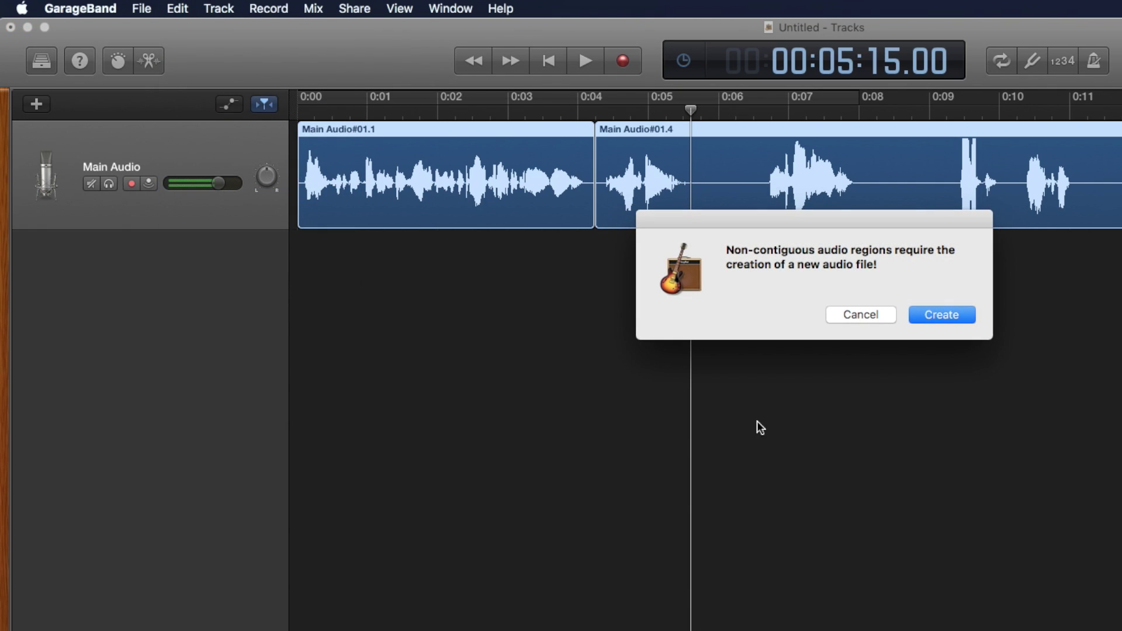
left_click(939, 316)
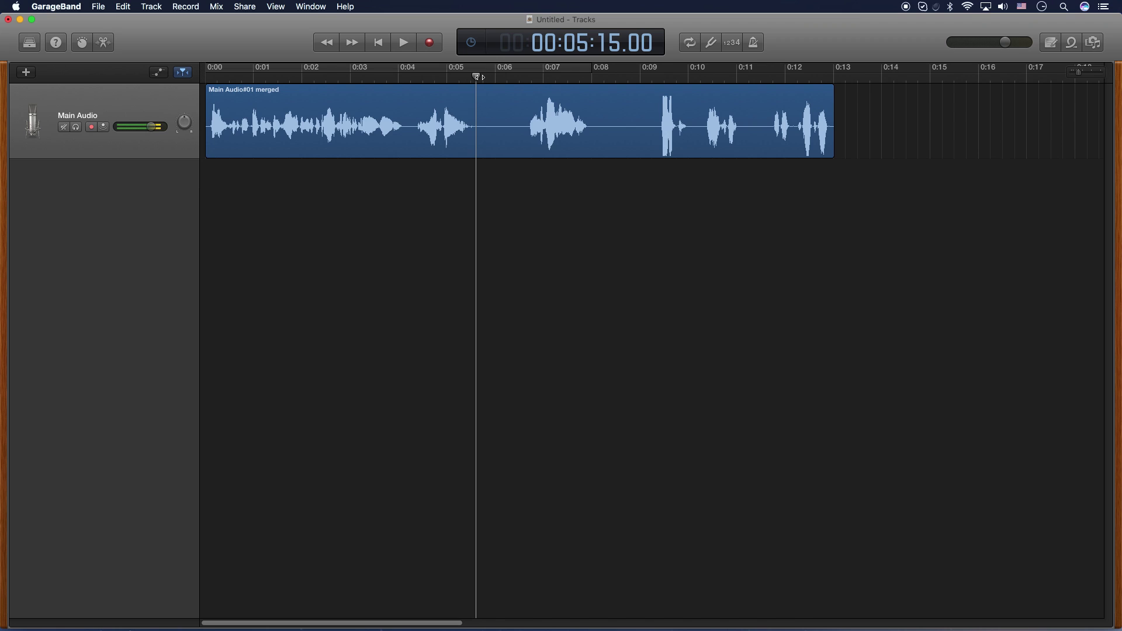
- Split the merged narration region at 0:10 and again at 0:08.03
left_click_drag(477, 77, 655, 77)
key("space")
key("super+t")
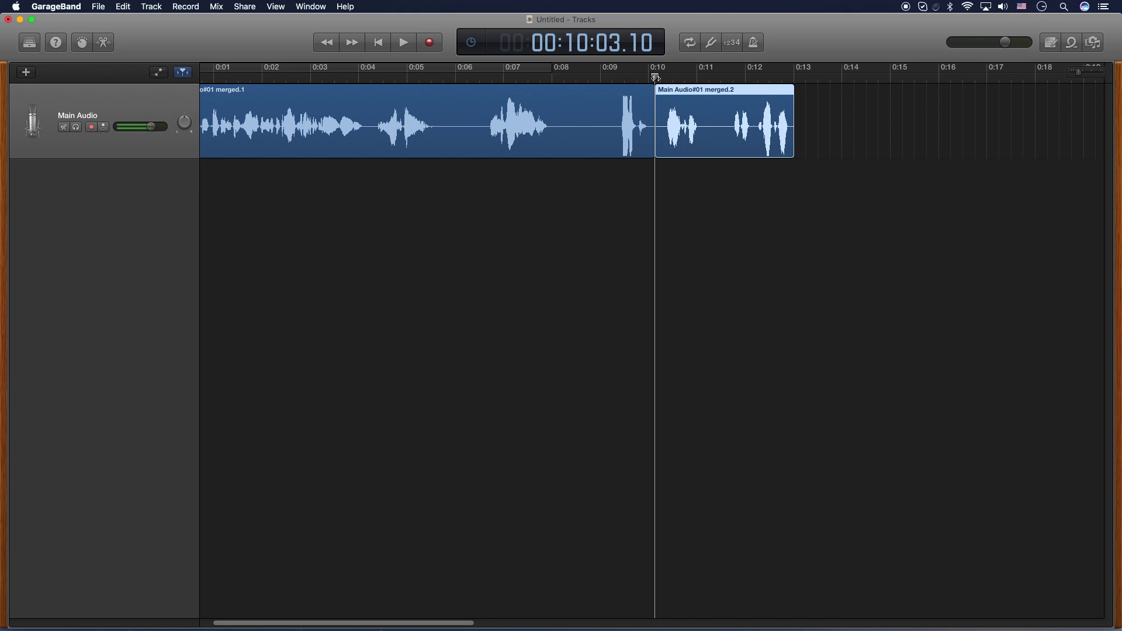
left_click_drag(655, 77, 558, 82)
left_click(559, 86)
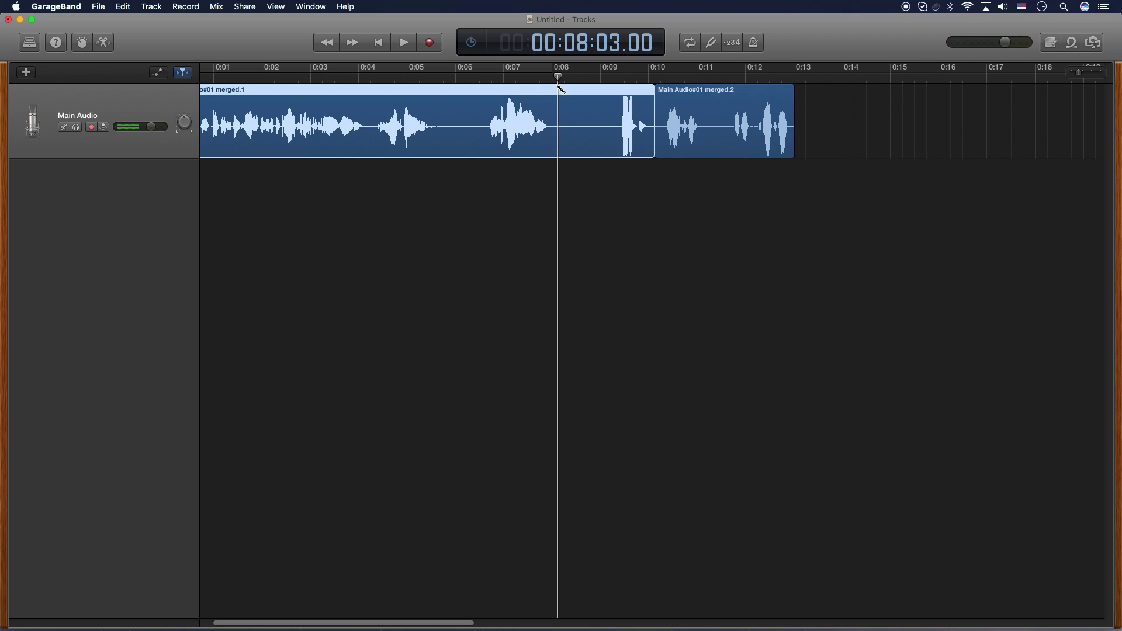
key("super+t")
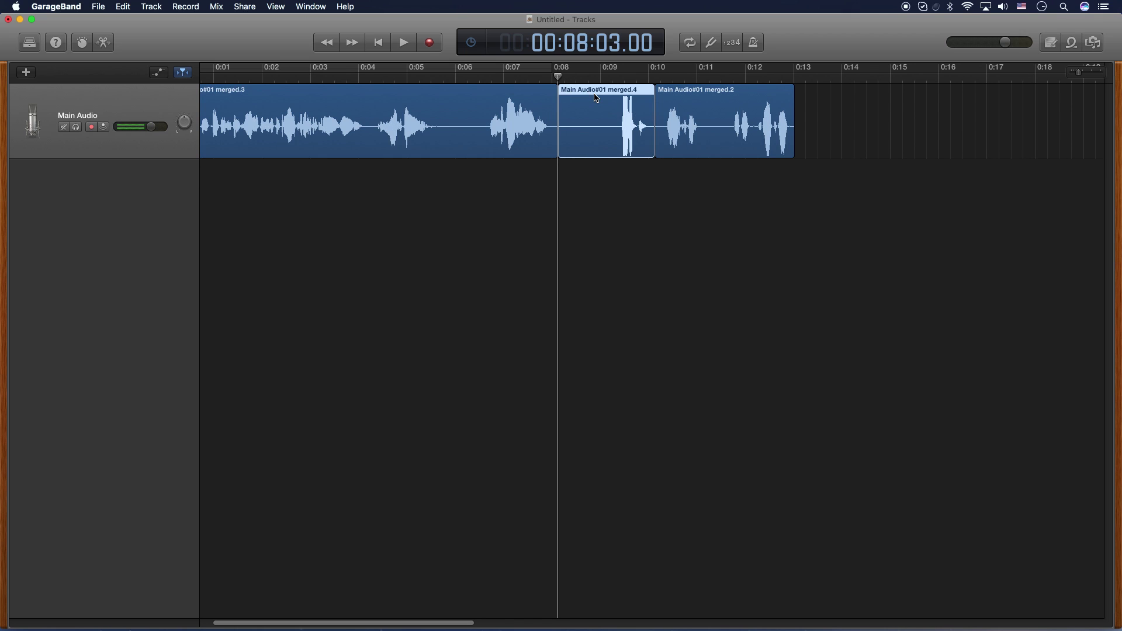
- Delete the middle piece merged.4 and slide merged.2 toward the earlier audio
key("Delete")
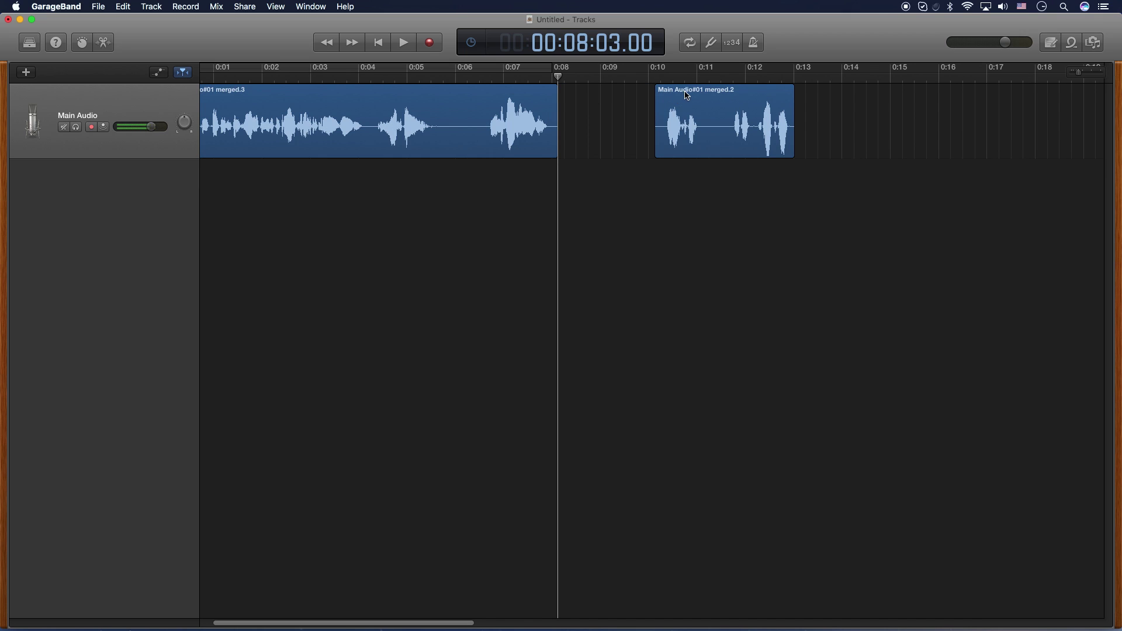
mouse_move(685, 94)
left_mouse_down()
mouse_move(615, 95)
mouse_move(780, 92)
mouse_move(606, 90)
mouse_move(704, 94)
left_mouse_up()
left_click_drag(533, 76, 491, 79)
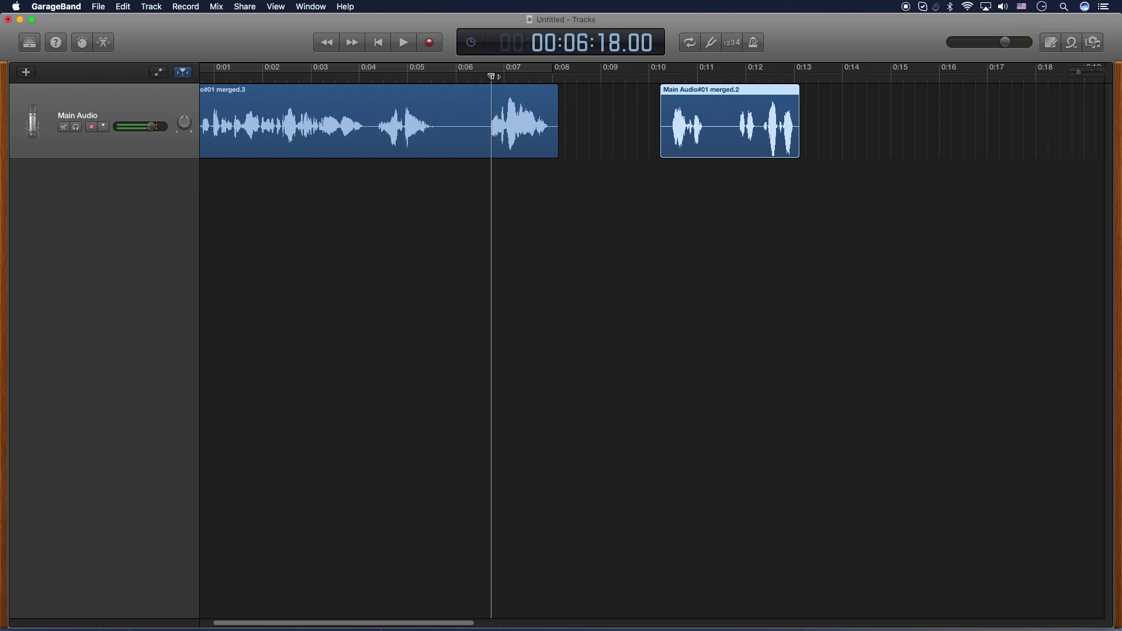
- Nudge merged.2 left and join it with merged.3 into the new region Main Audio#01 merged_1
left_click_drag(721, 92, 705, 90)
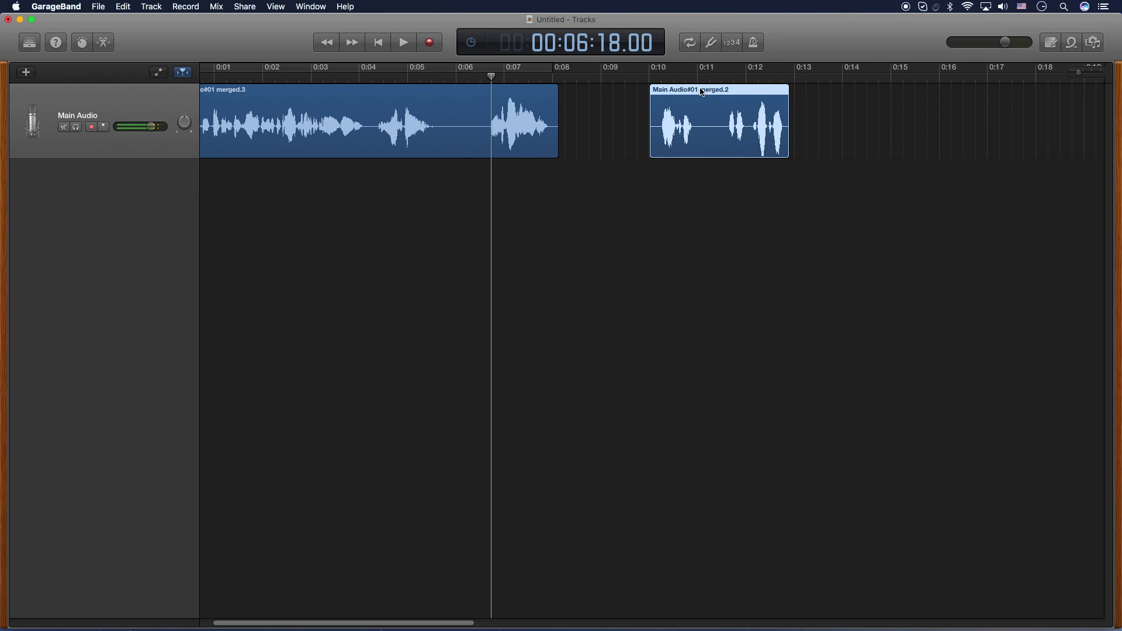
left_click(547, 97, "shift")
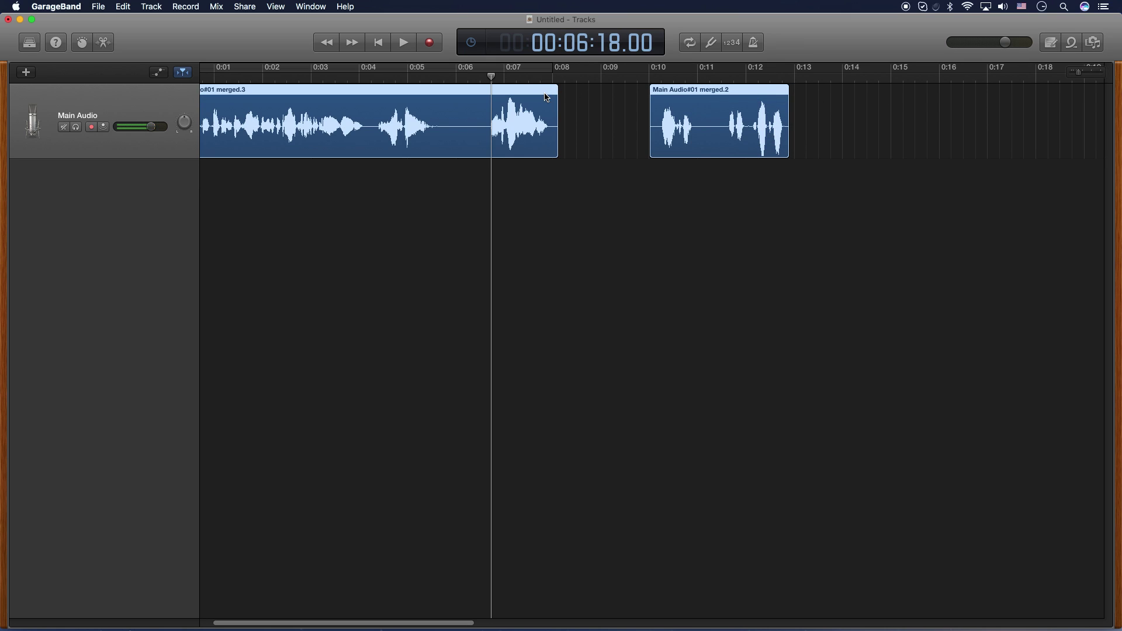
left_click(123, 7)
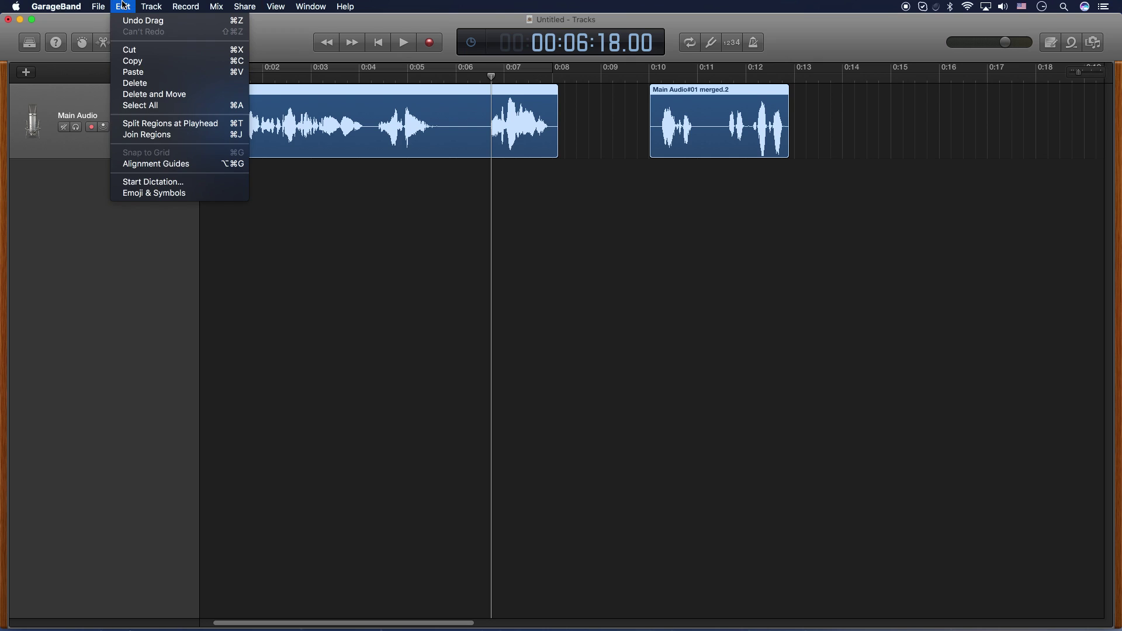
left_click(223, 140)
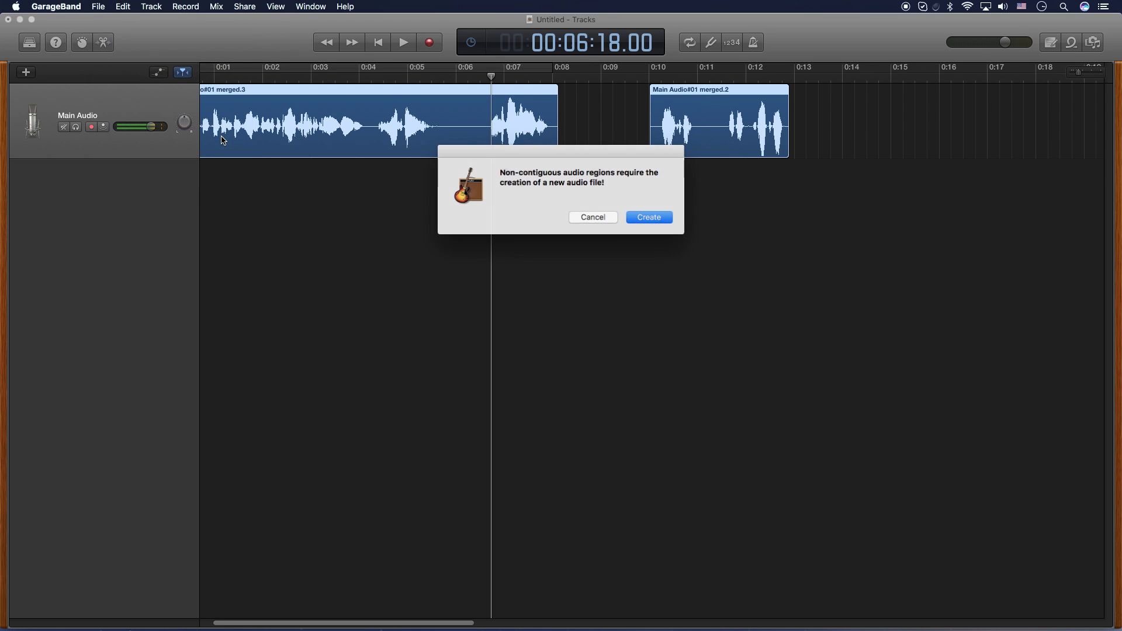
left_click(659, 218)
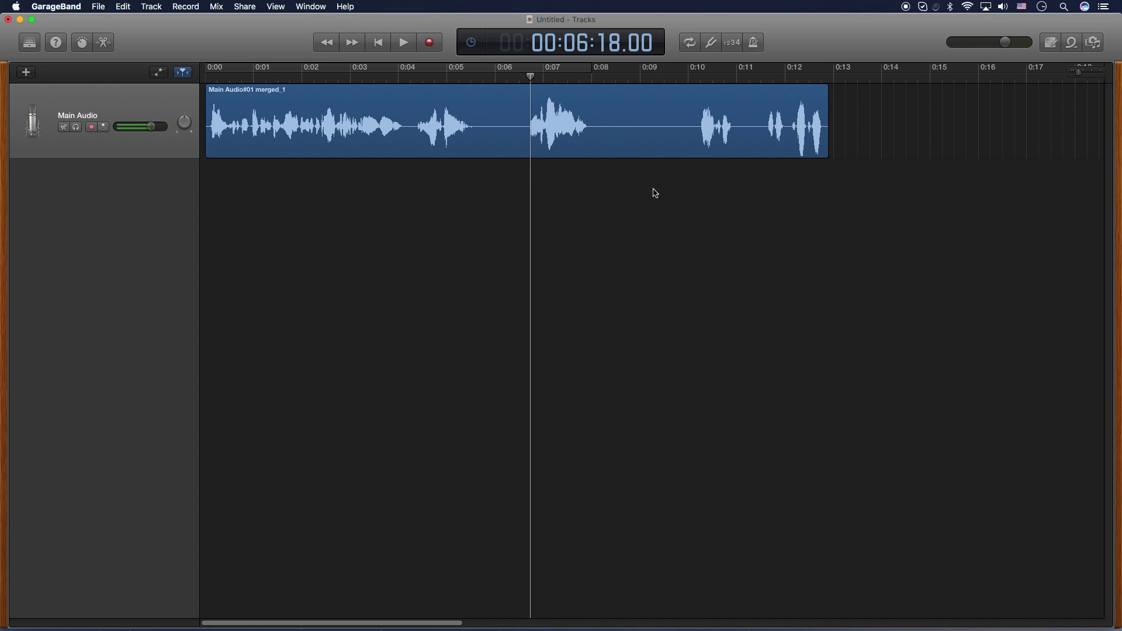
left_click(634, 112)
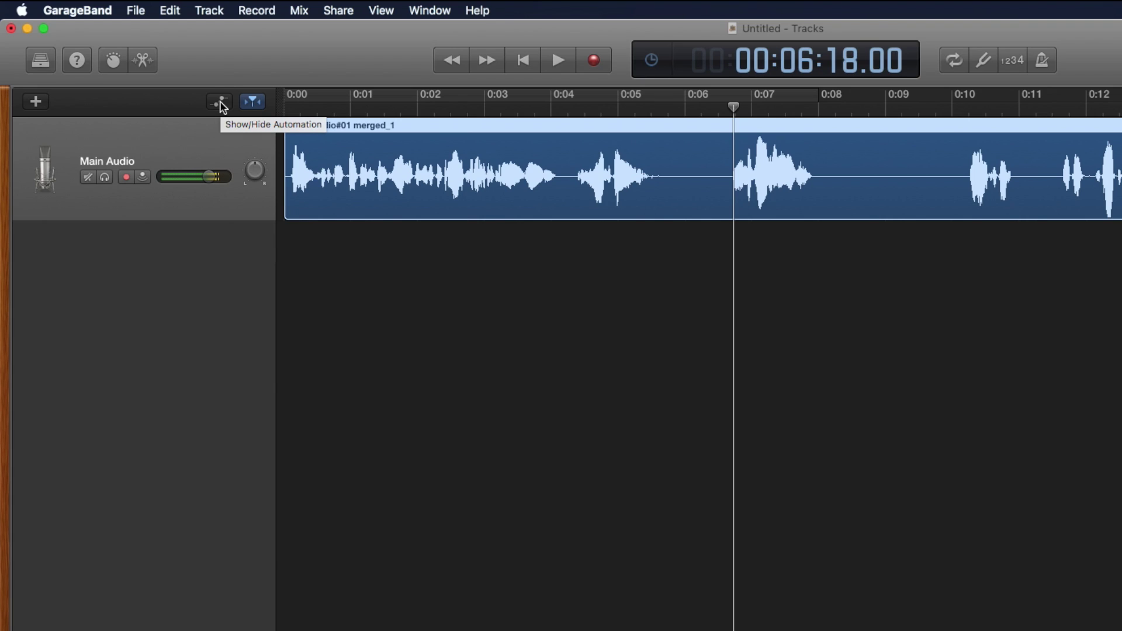
- Show the volume automation and lower the starting point to -11.7 dB for a fade-in
left_click(221, 104)
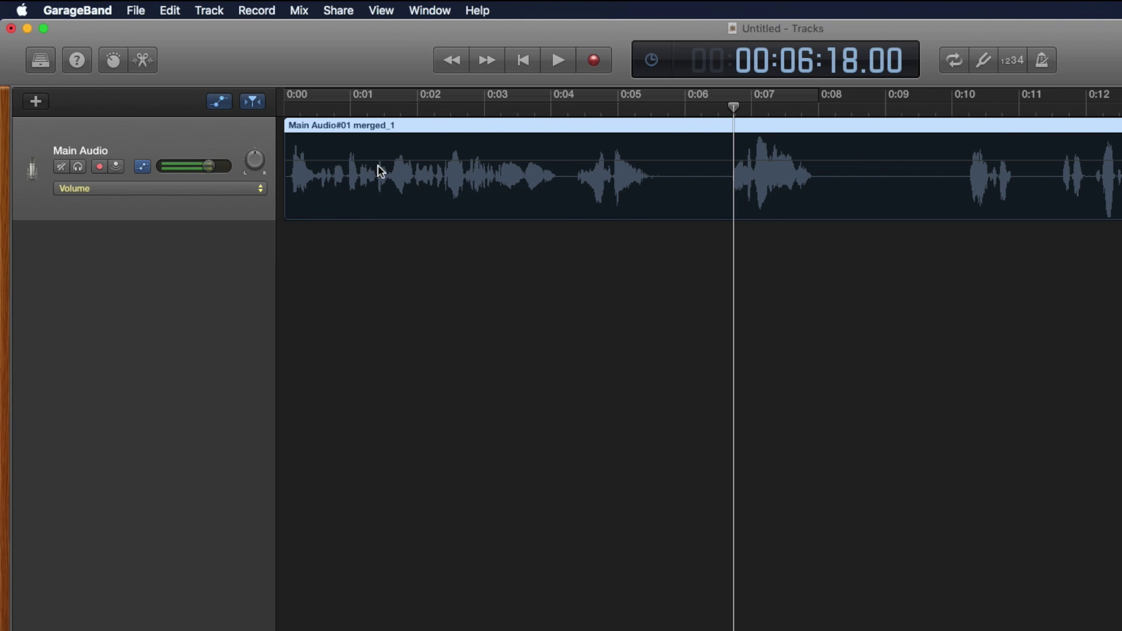
key("a")
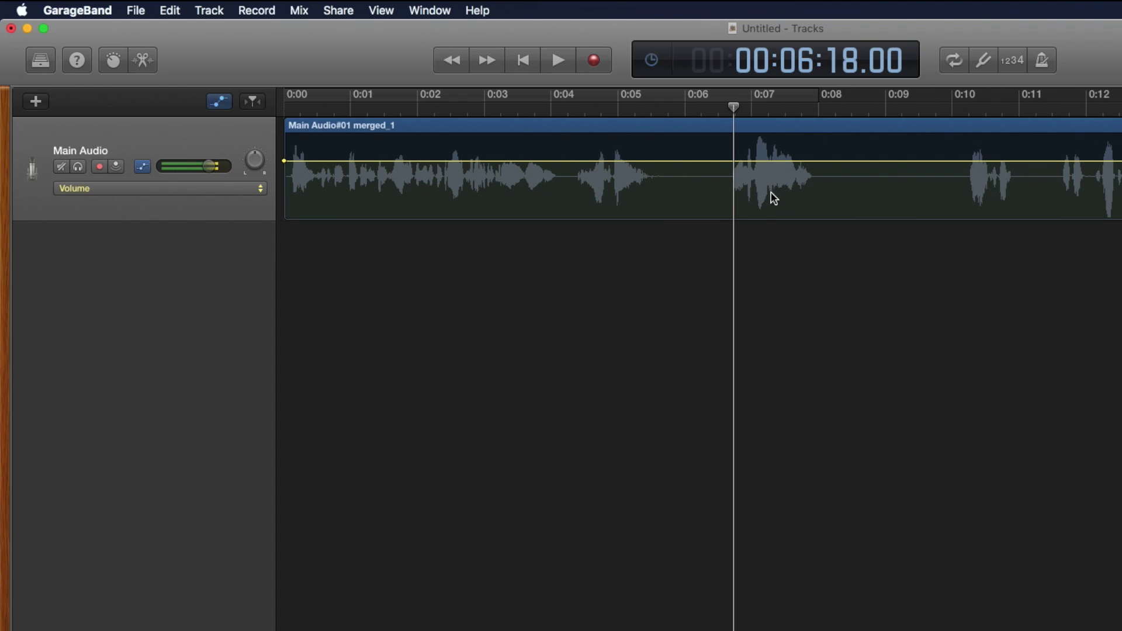
left_click(347, 160)
mouse_move(285, 162)
left_mouse_down()
mouse_move(288, 192)
mouse_move(285, 180)
left_mouse_up()
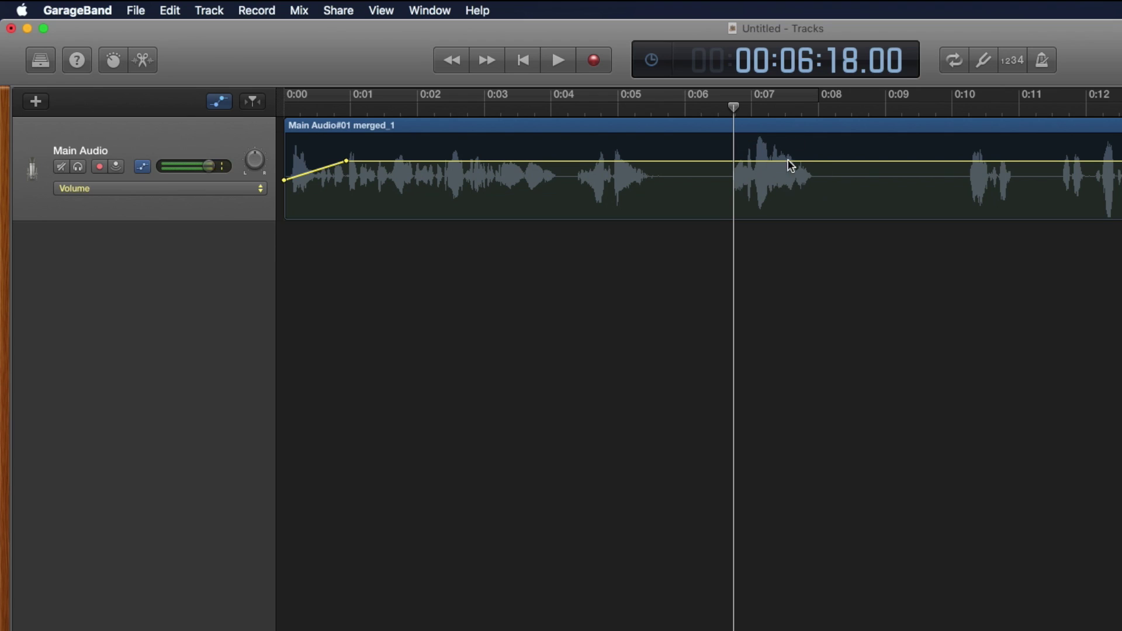
- Add points around 0:06–0:08 and pull that section down to -4.0 dB
left_click(714, 162)
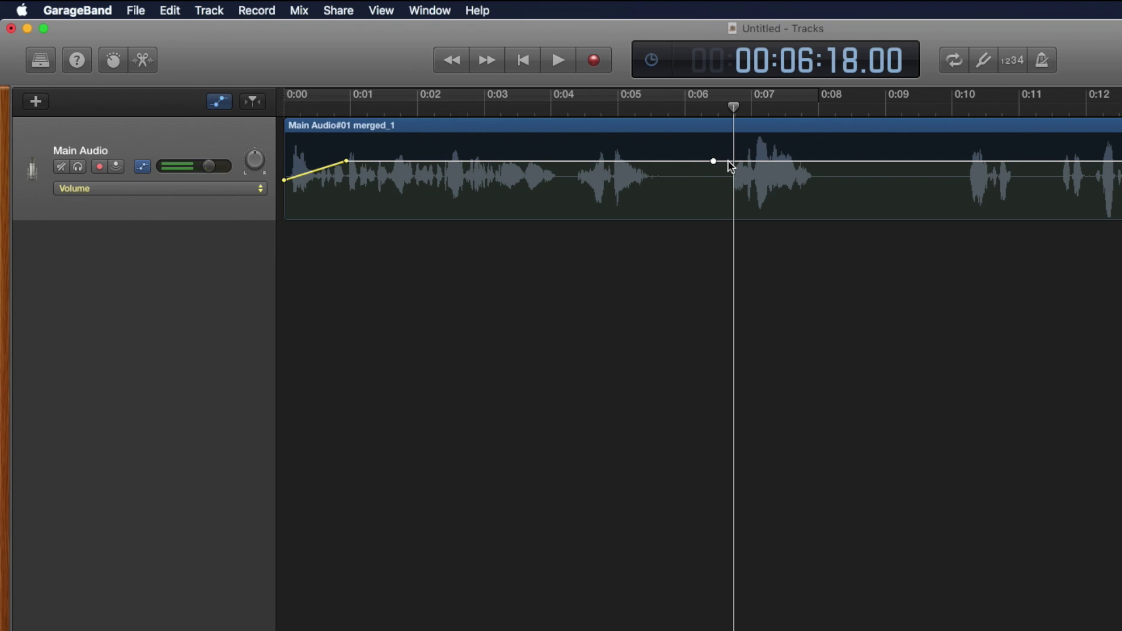
left_click(728, 161)
left_click(819, 161)
left_click(831, 161)
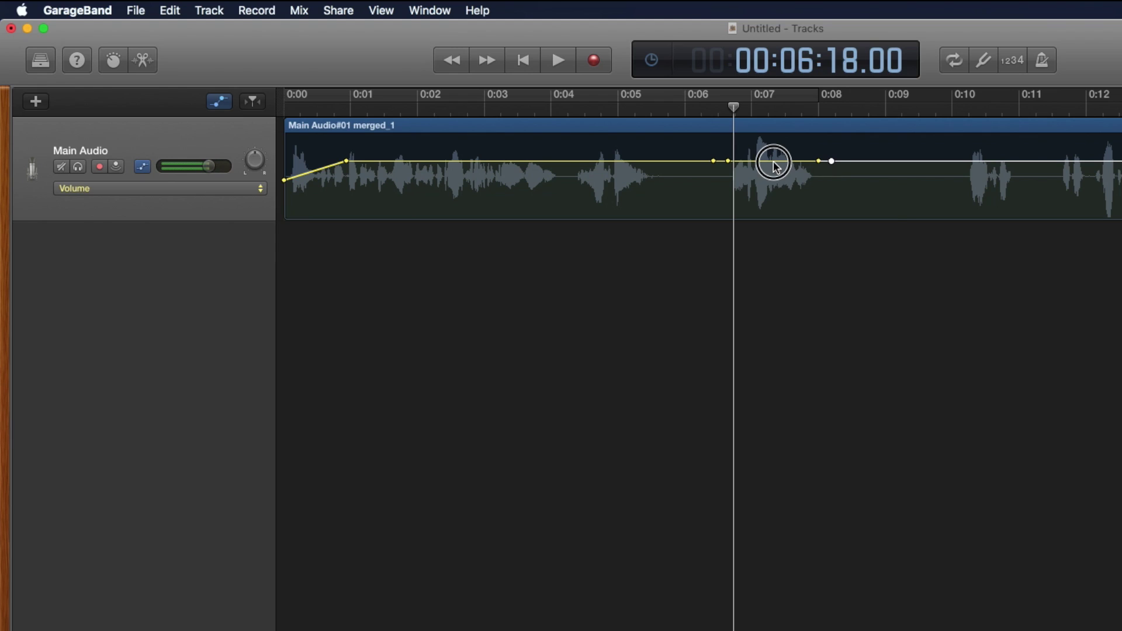
left_click_drag(775, 163, 774, 180)
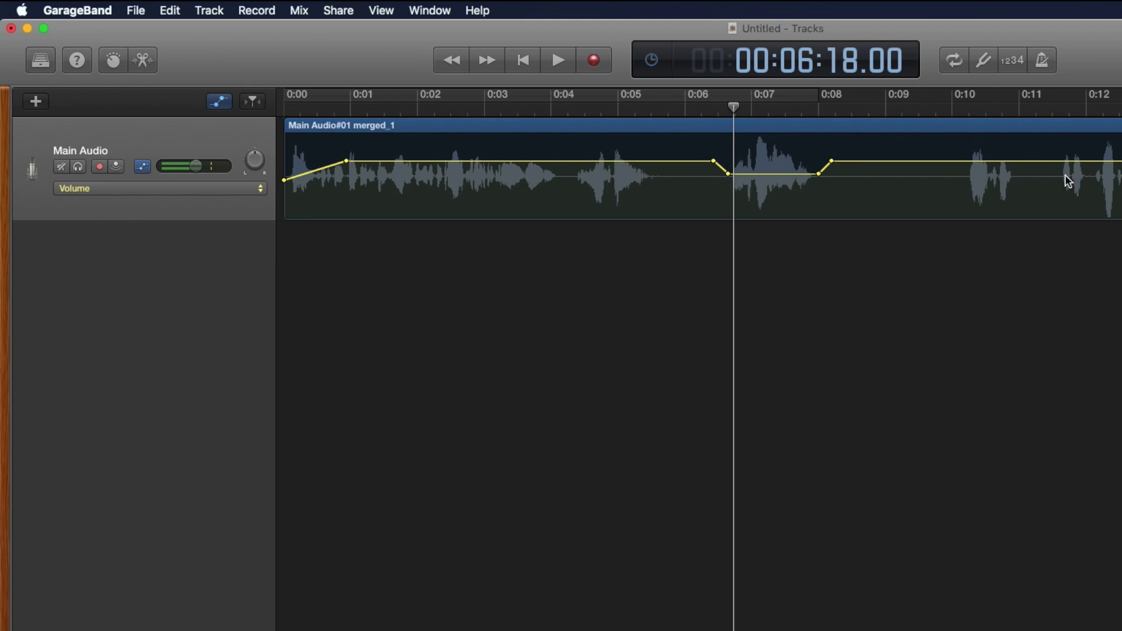
- Add points around 0:11–0:12 and raise the volume between them
left_click(1046, 161)
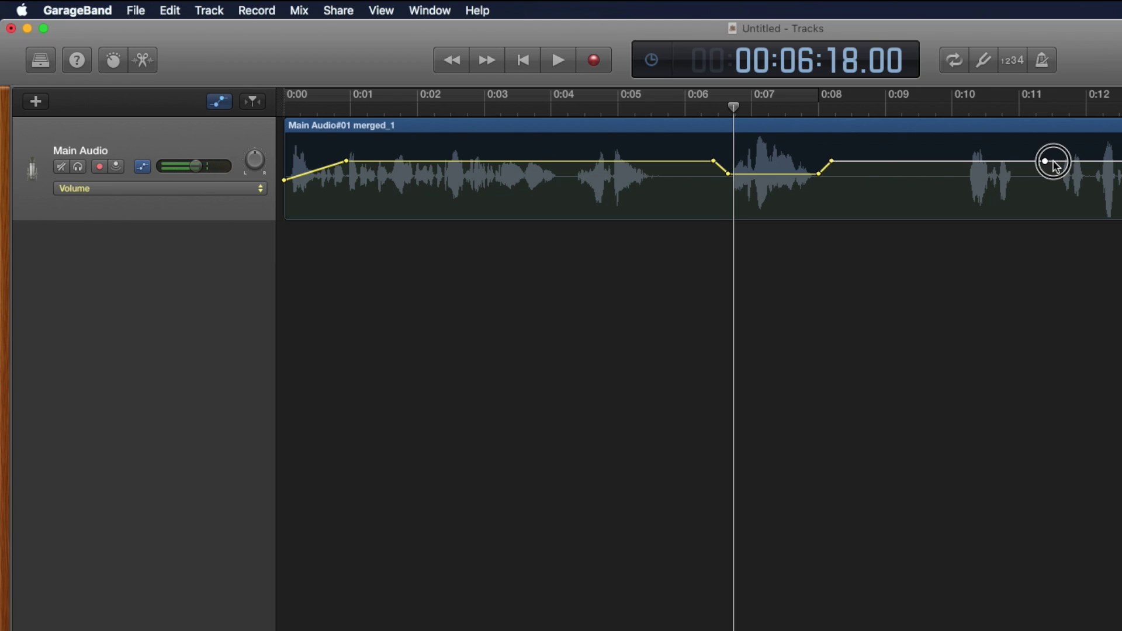
left_click(1053, 161)
left_click(1089, 162)
left_click(1097, 162)
left_click_drag(1075, 164, 1074, 145)
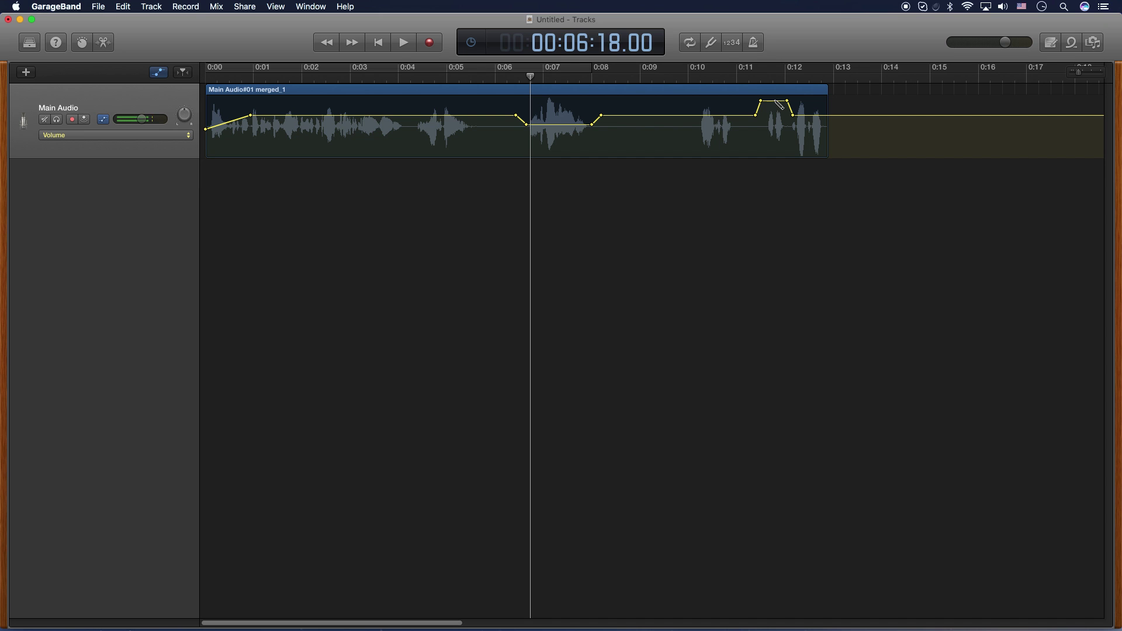
- Undo the 0:11 boost and the dip, then raise the starting volume point to +5.0 dB
key("super+z")
key("super+z")
key("super+z")
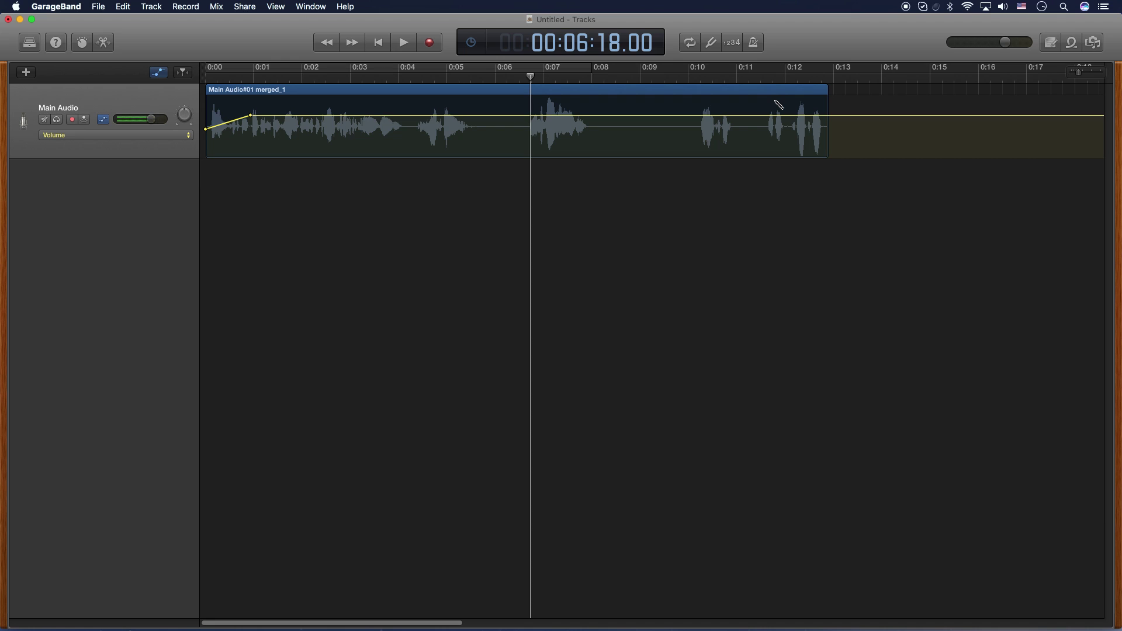
key("super+z")
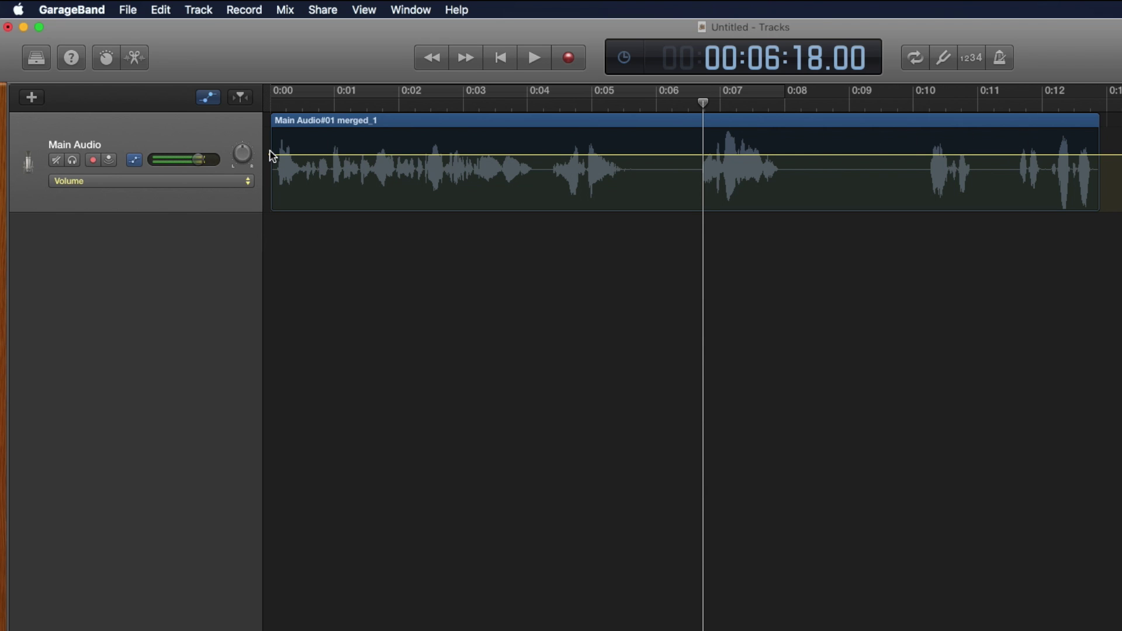
left_click_drag(272, 156, 270, 130)
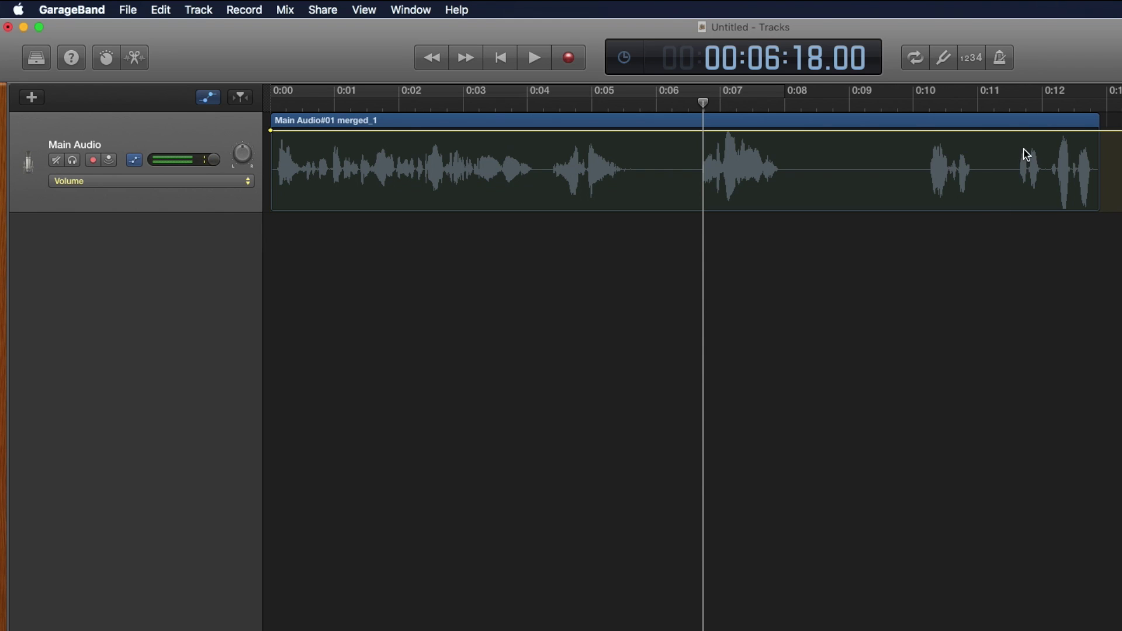
- Drag points near each end down to fade in from -6.8 dB and fade out near 0:13
left_click(1021, 131)
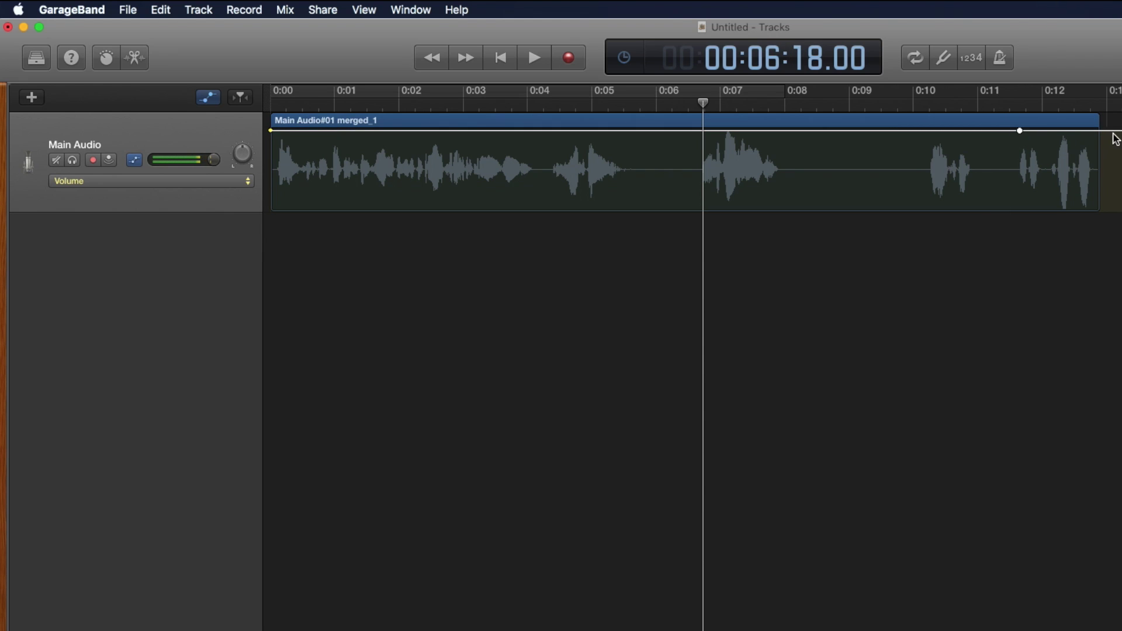
left_click_drag(1107, 136, 1106, 210)
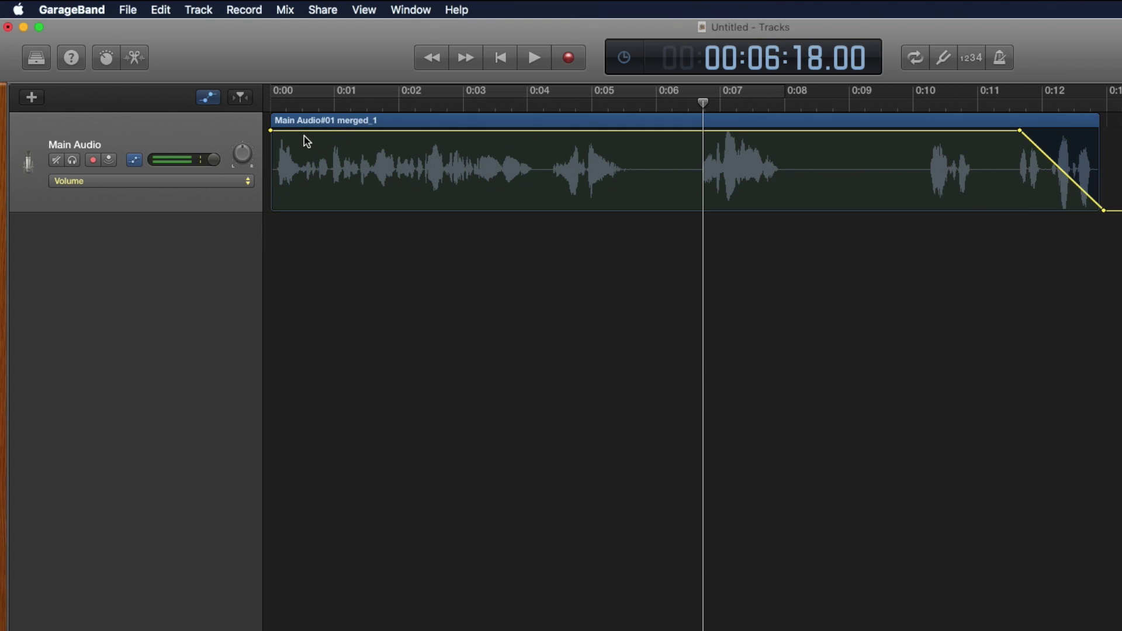
left_click(319, 131)
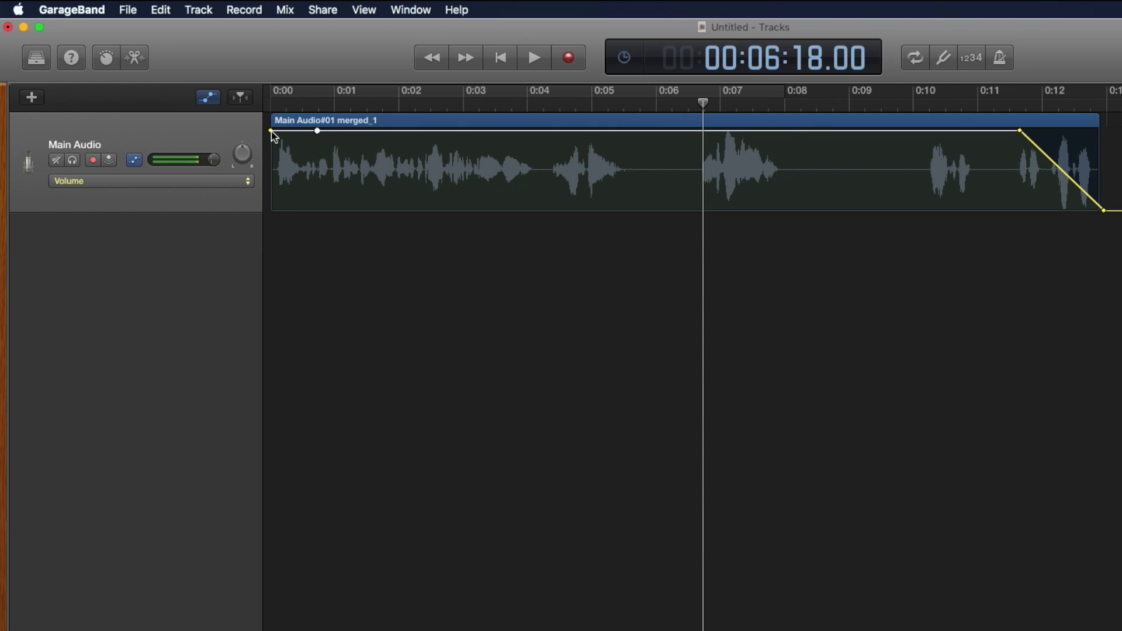
left_click_drag(271, 130, 271, 172)
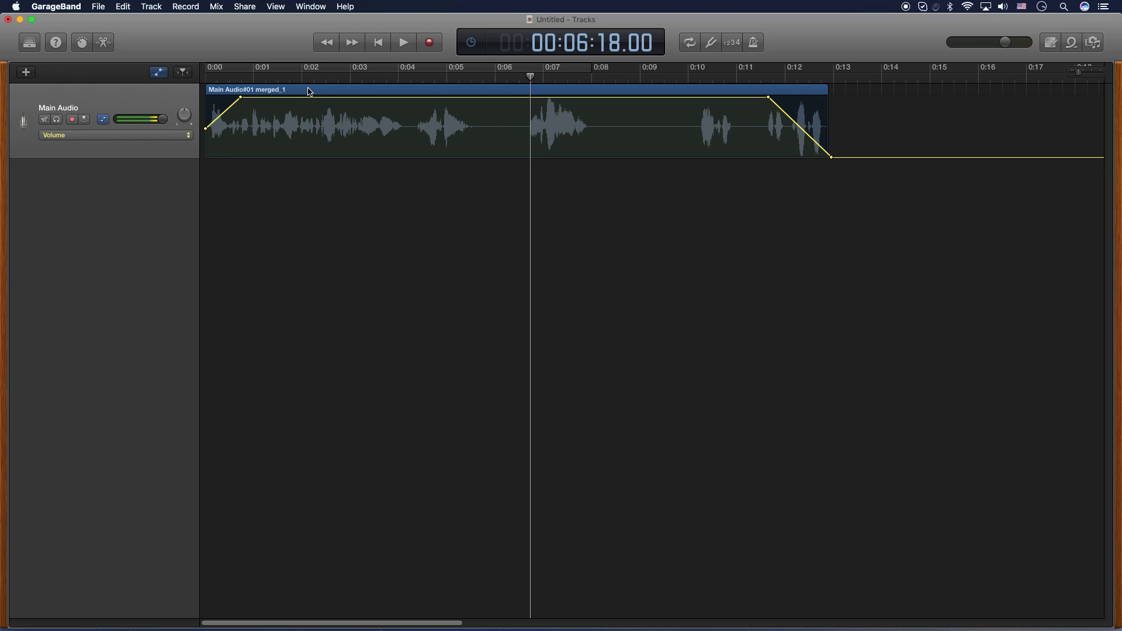
- Lower the middle section's volume and raise a couple of points along it
left_click(255, 98)
left_click_drag(260, 102, 263, 113)
left_click(299, 112)
left_click(327, 117)
left_click(403, 113)
left_click(454, 113)
left_click_drag(403, 113, 403, 106)
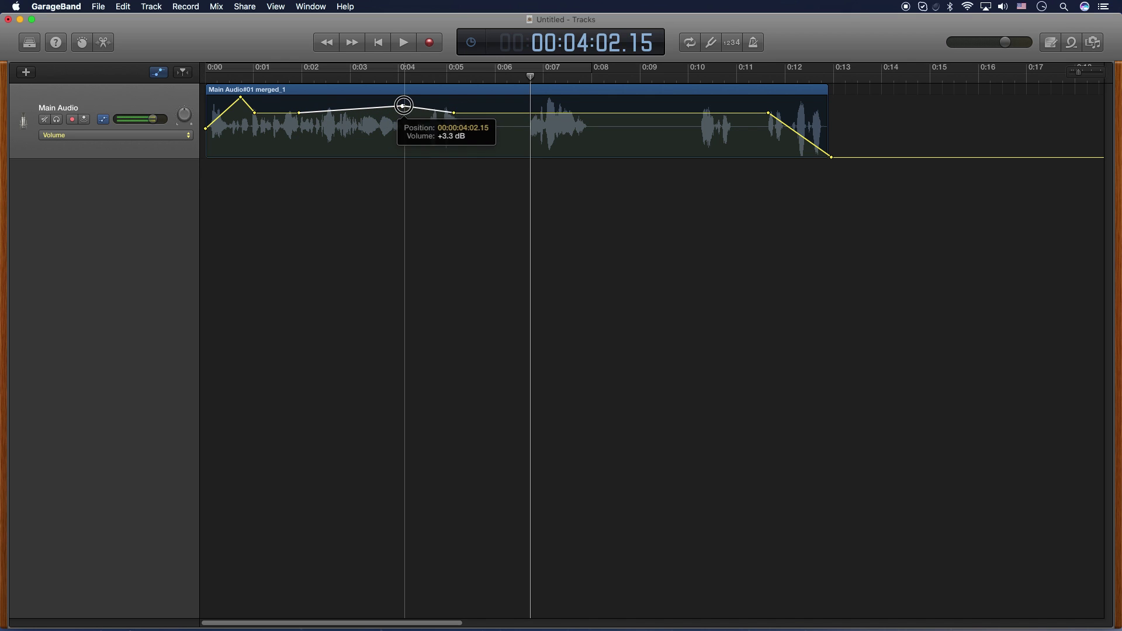
left_click(493, 113)
left_click_drag(493, 113, 493, 106)
- Create a sharp drop to silence around 0:07, zooming in to widen and reposition the dip points
left_click(545, 107)
left_click(552, 108)
left_click(566, 109)
left_click_drag(553, 107, 552, 130)
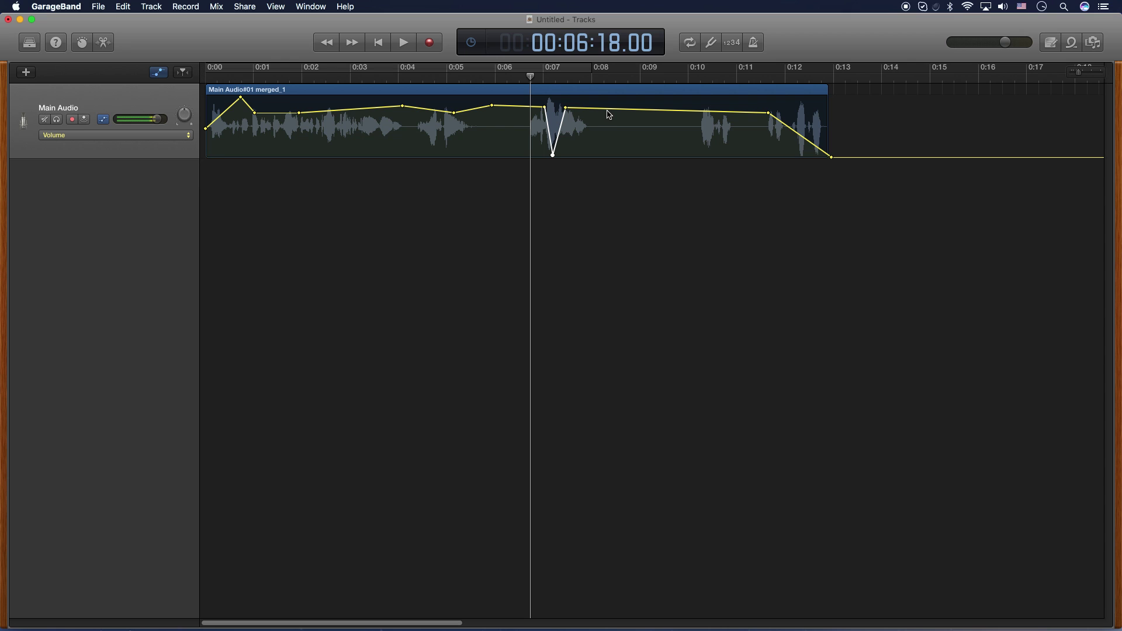
left_click(605, 109)
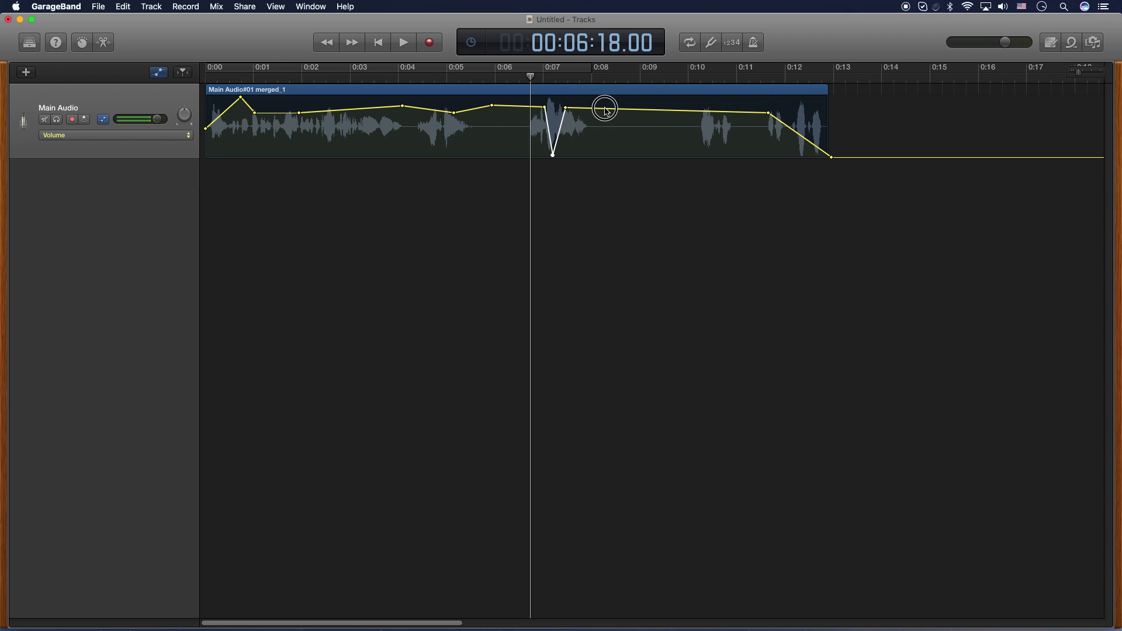
left_click(1088, 75)
left_click(1088, 74)
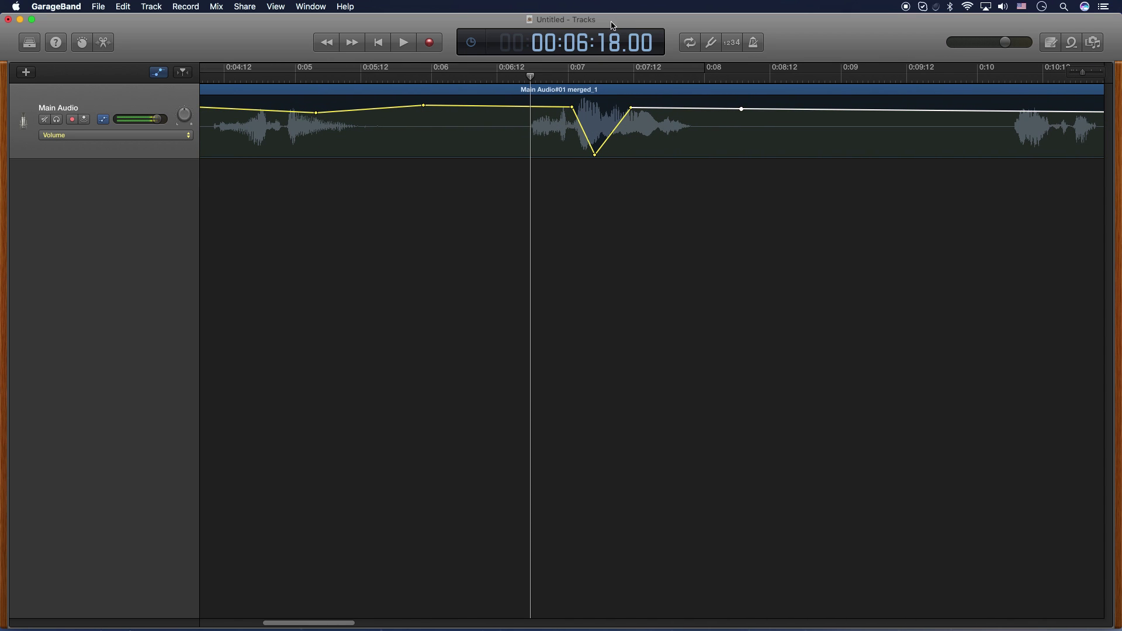
left_click(549, 106)
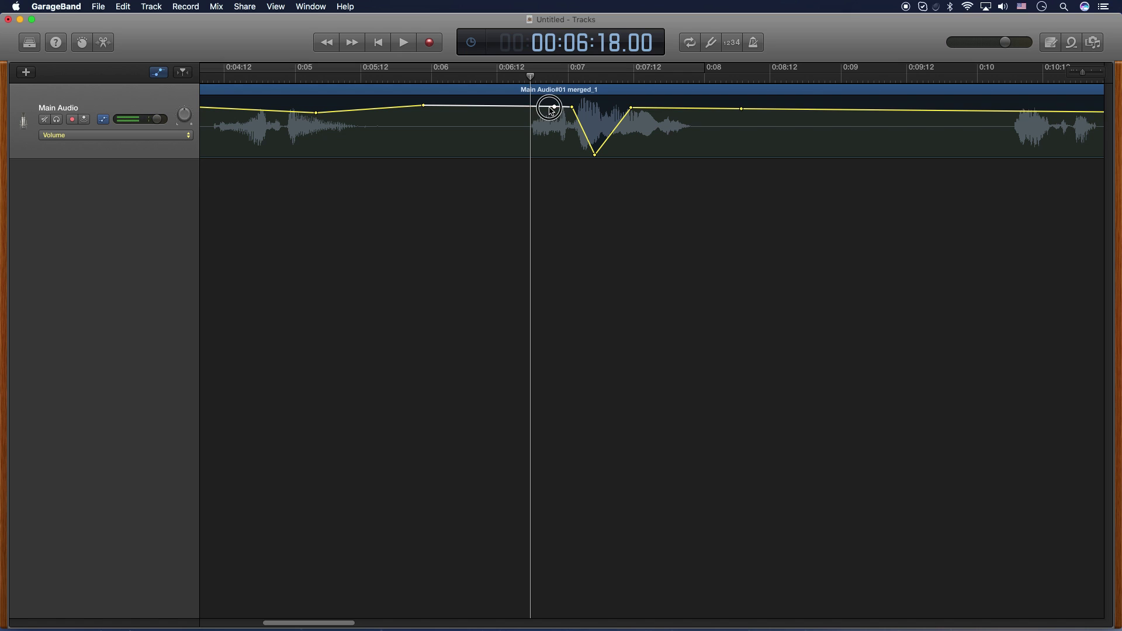
left_click_drag(565, 113, 569, 156)
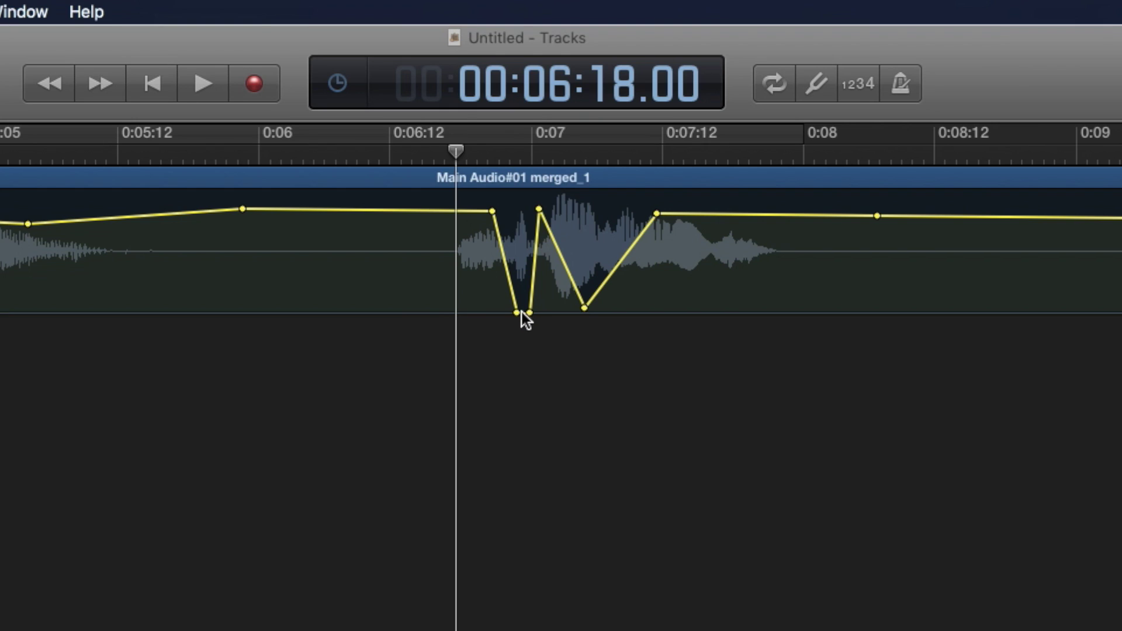
left_click_drag(521, 312, 520, 313)
left_click(495, 212)
left_click_drag(496, 212, 535, 209)
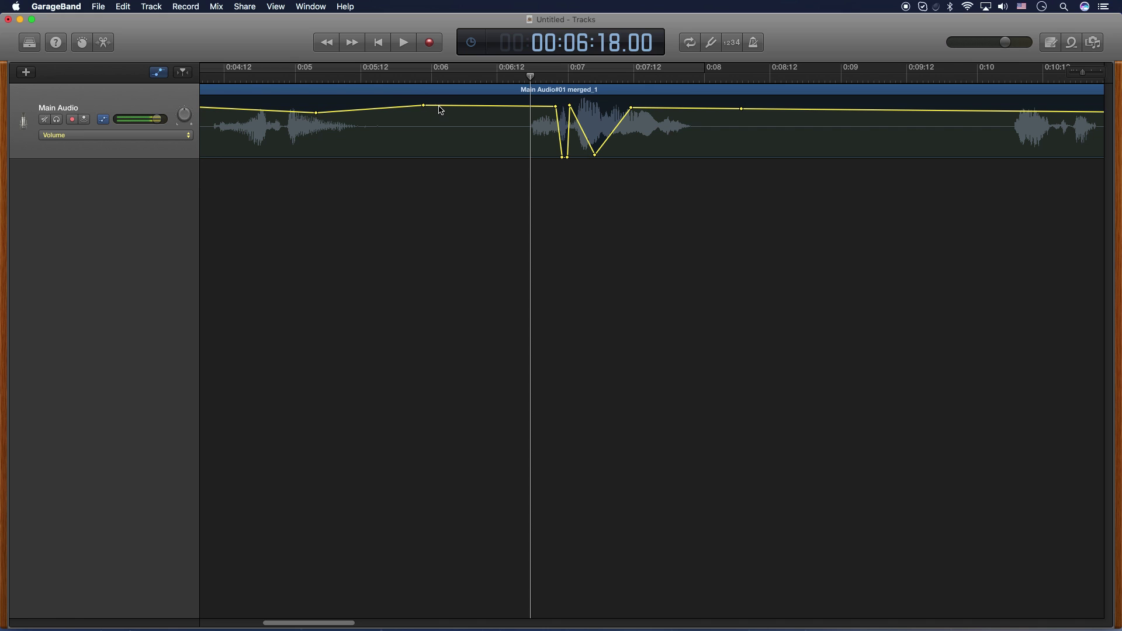
- Add points near 0:06 and pull that section down into a dip, then zoom back out
left_click(271, 209)
left_click(344, 213)
left_click_drag(439, 105, 440, 138)
left_click_drag(1083, 72, 1077, 72)
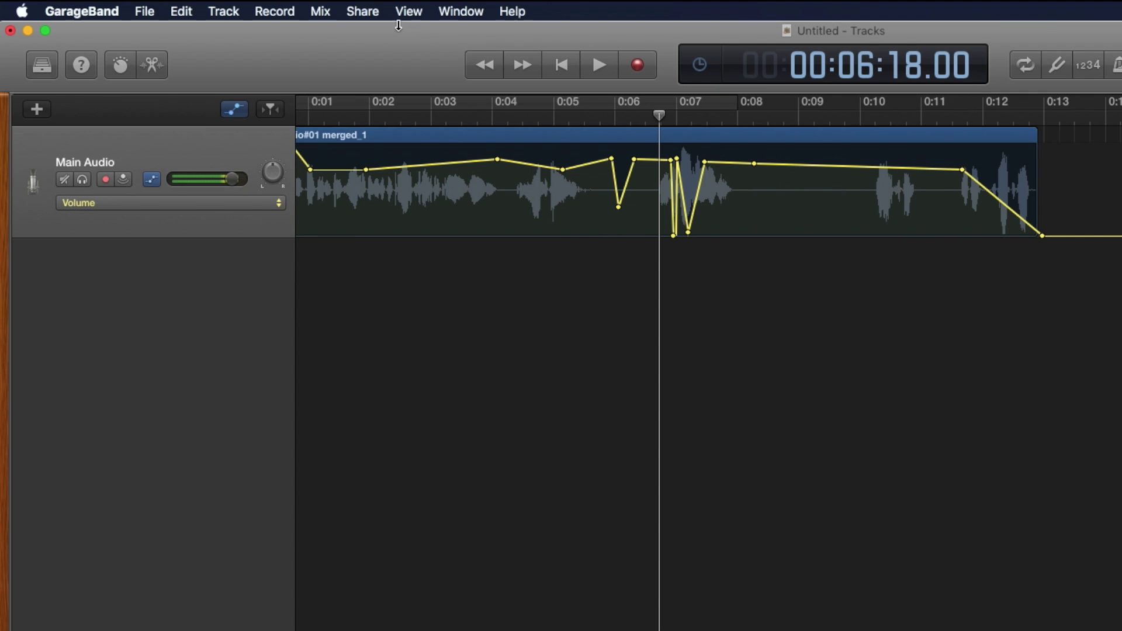
- Export the song to the Desktop as Podcast24.mp3 in MP3 Medium Quality (128 kBit/s)
left_click(251, 9)
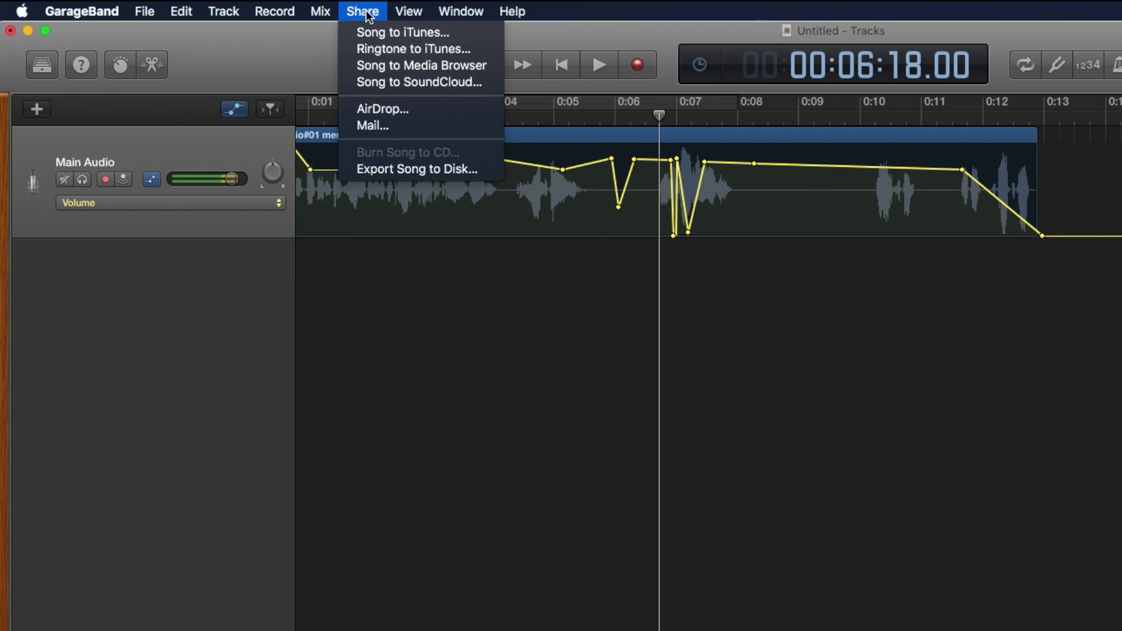
left_click(430, 170)
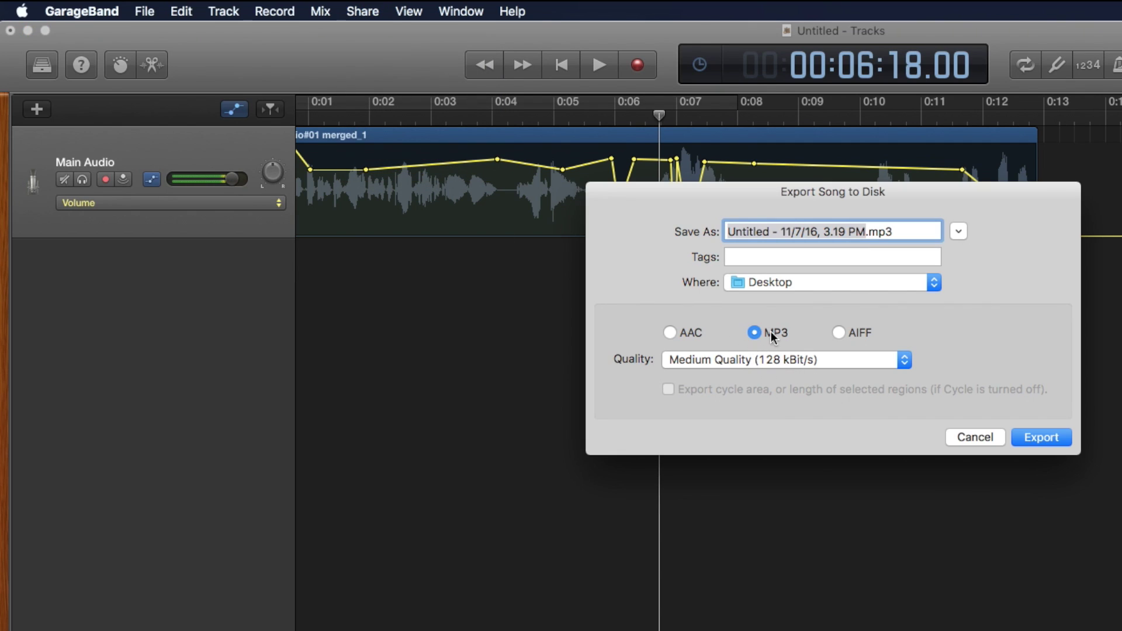
left_click(830, 360)
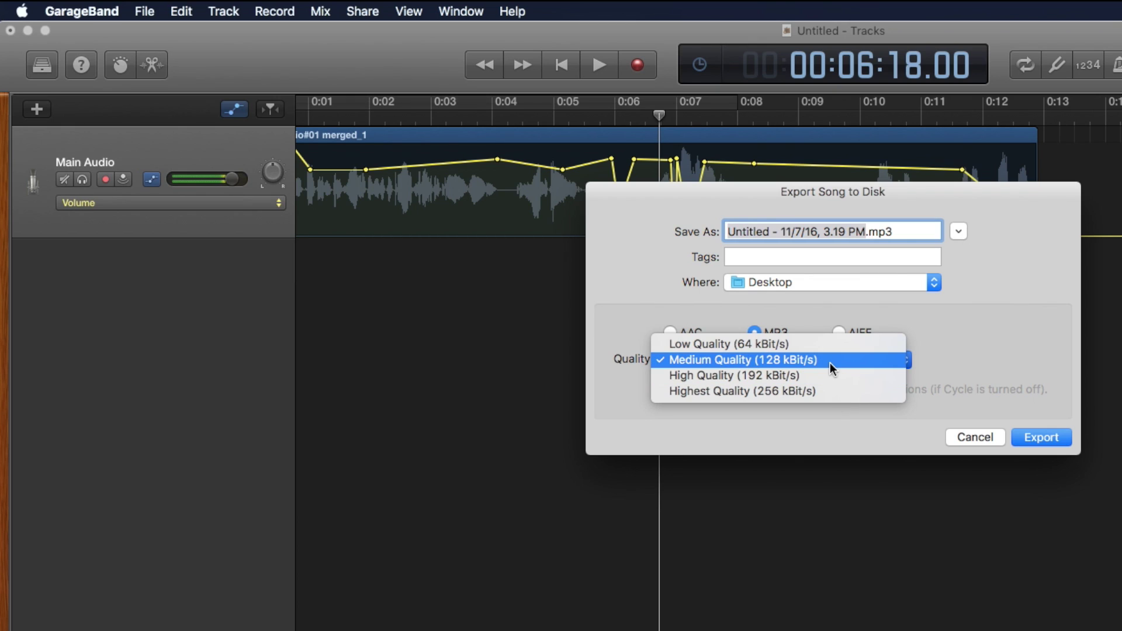
left_click(831, 361)
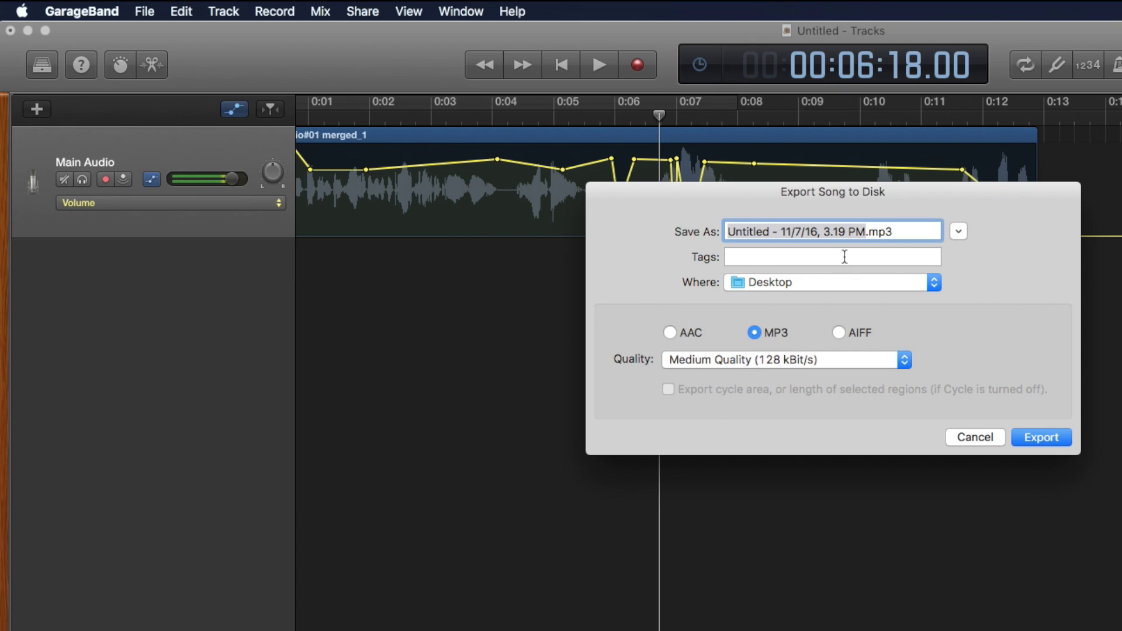
type("Podcast")
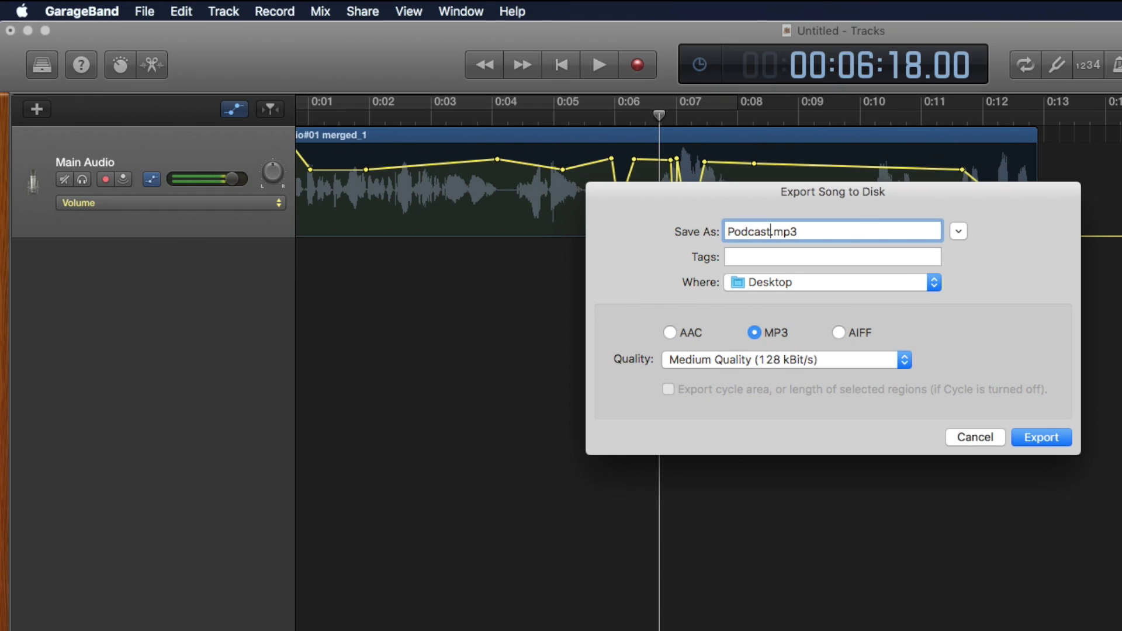
type("24")
left_click(1044, 433)
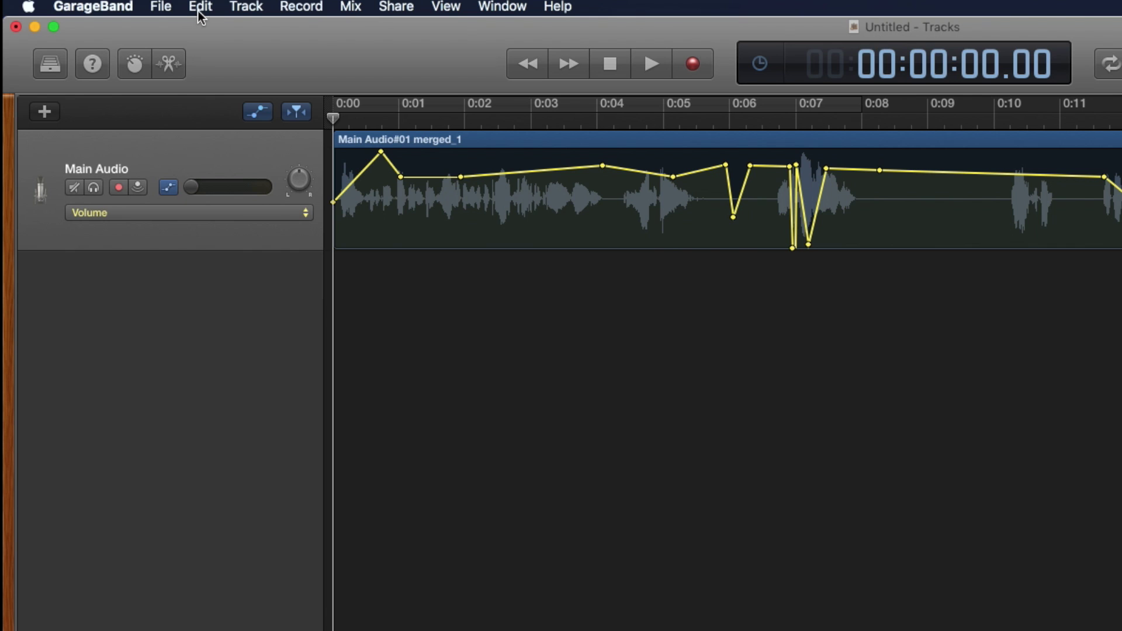
- Save the project under the name GB_Tutorial with GarageBand as the location
left_click(98, 6)
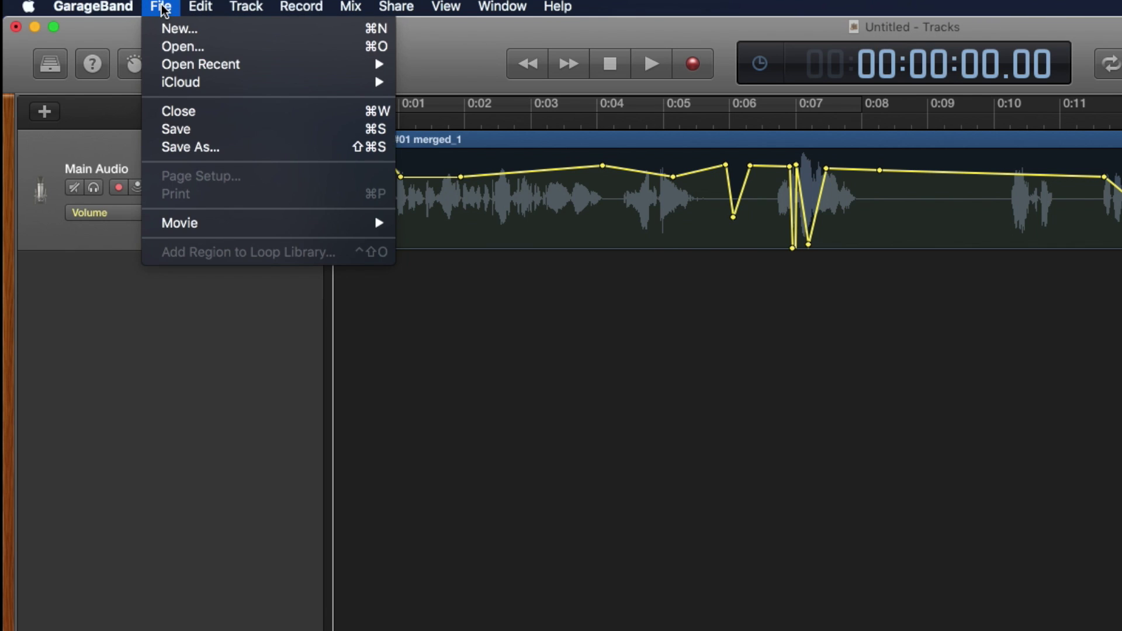
left_click(185, 130)
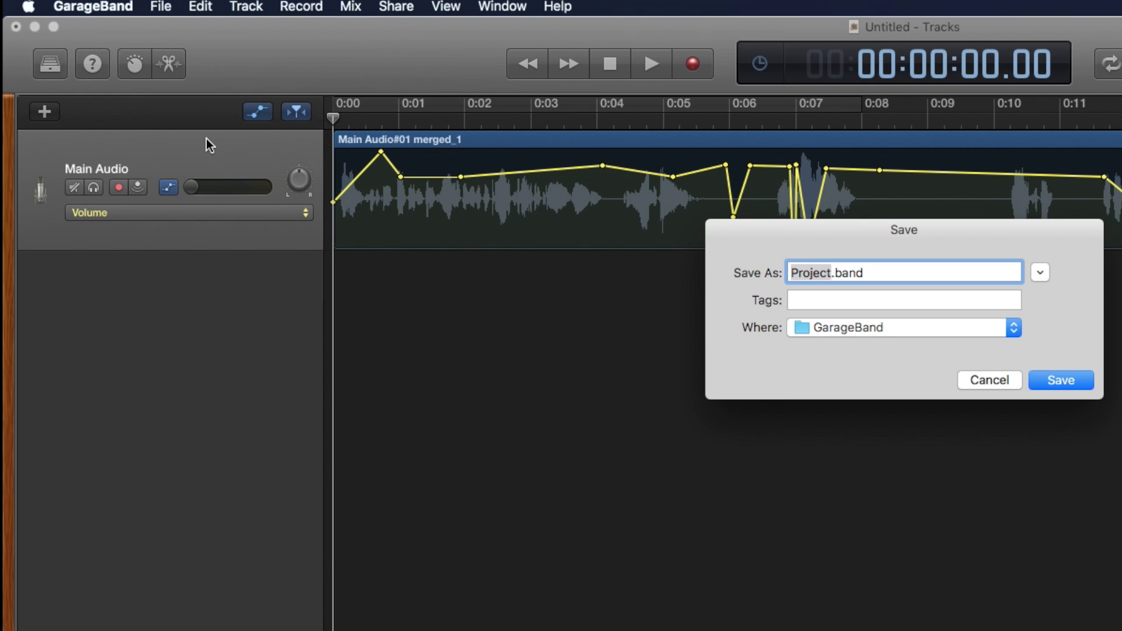
type("GB")
type("_Tur")
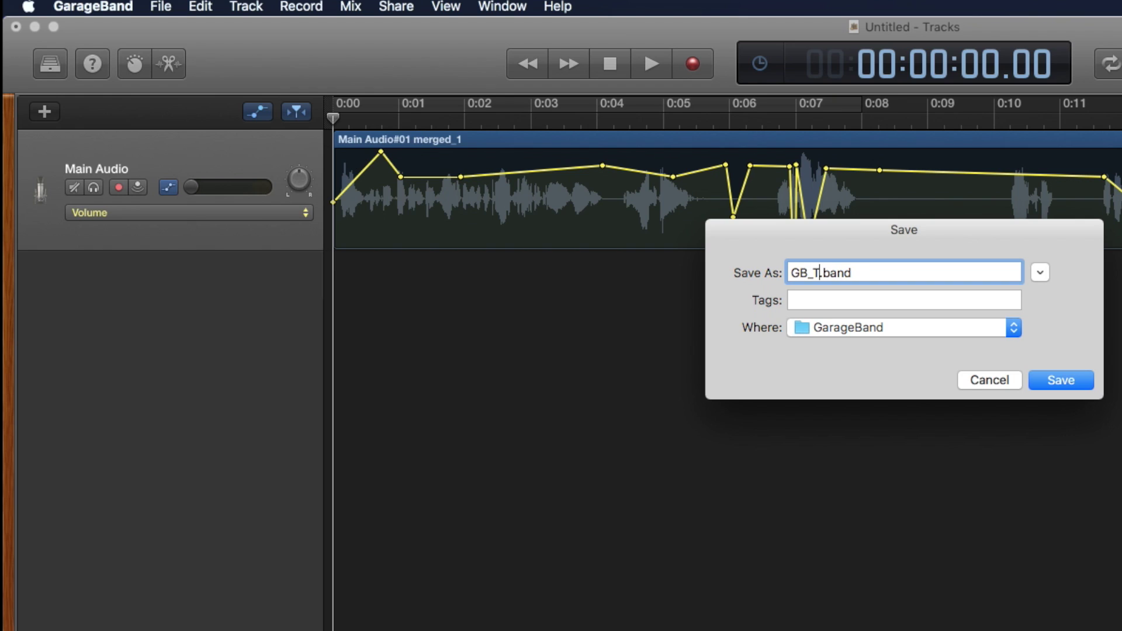
type("orial")
left_click(1053, 383)
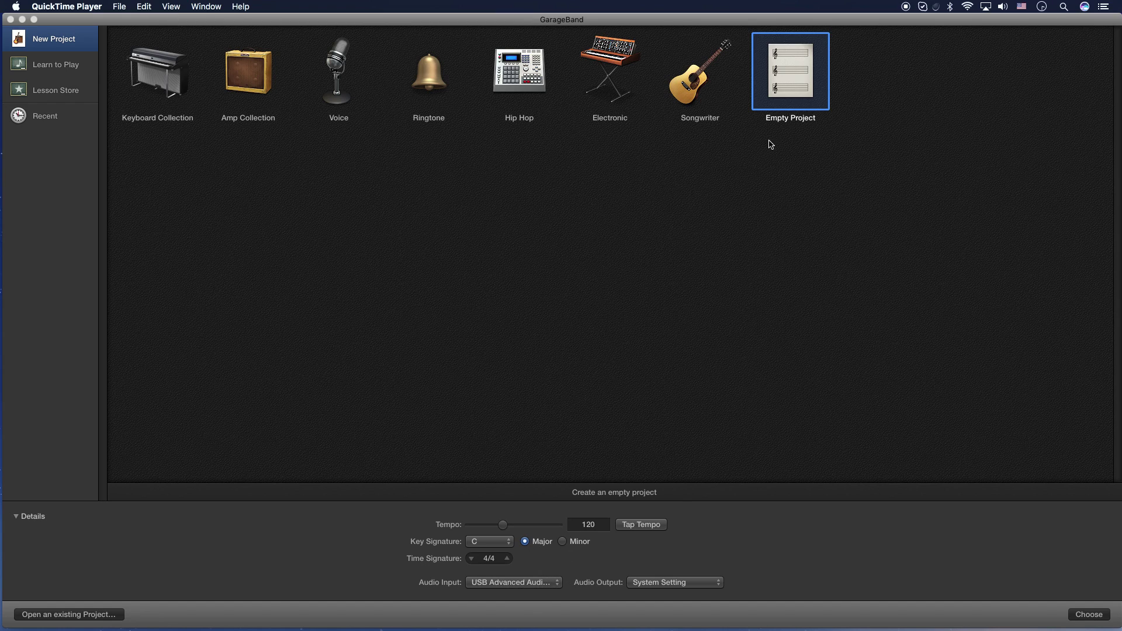
- Create an empty project with a microphone audio track using the Voice > Narration Vocal preset
double_click(797, 79)
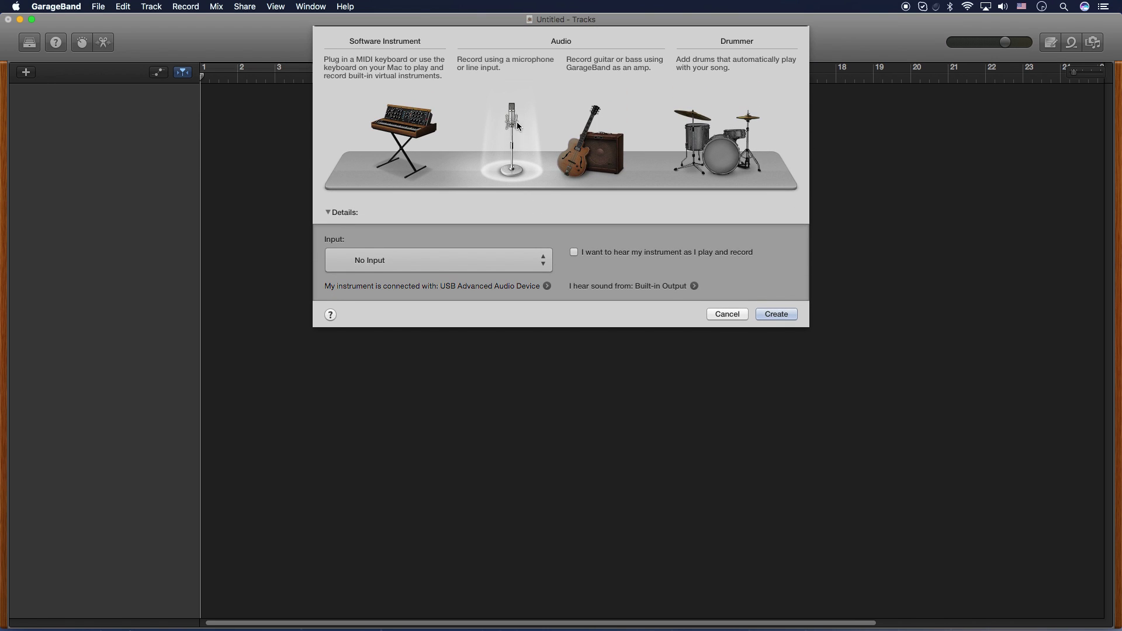
left_click(783, 317)
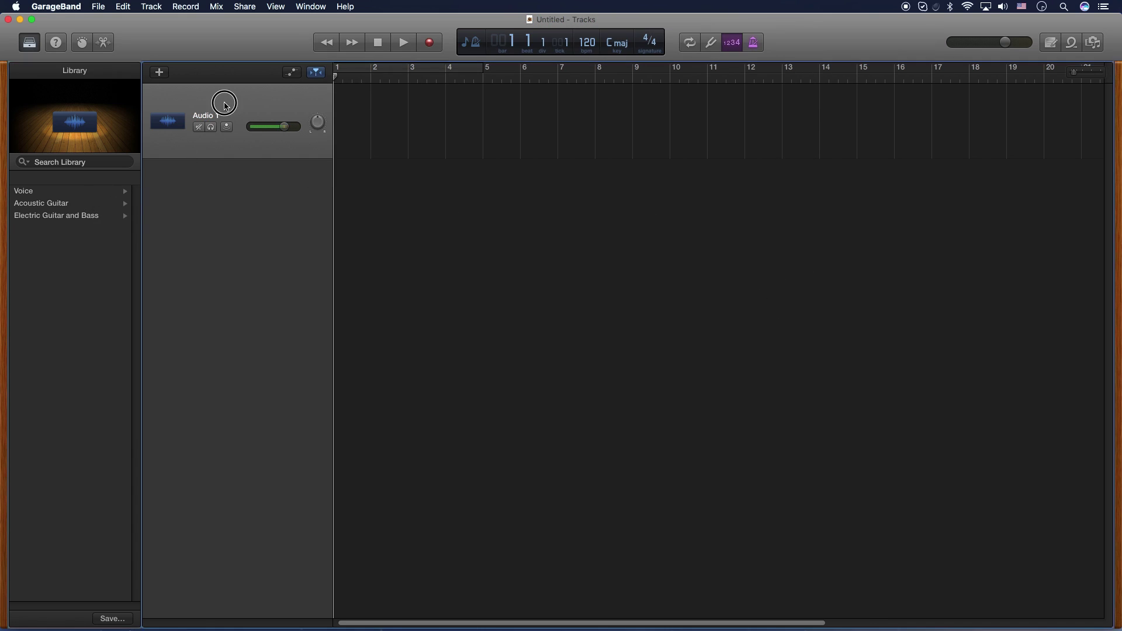
left_click(100, 192)
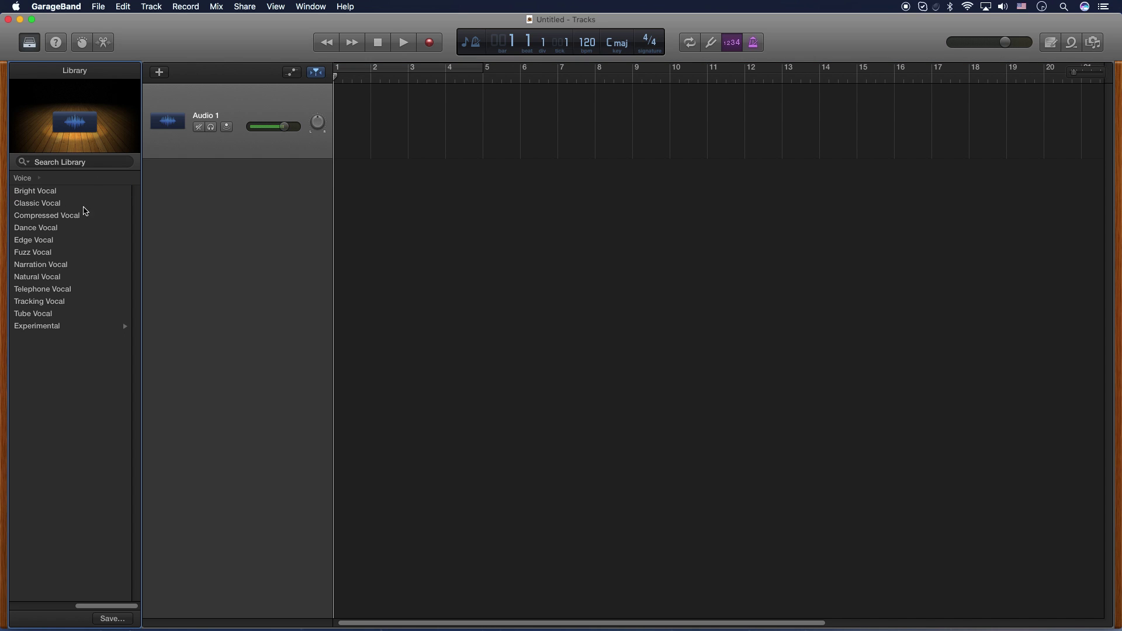
left_click(55, 266)
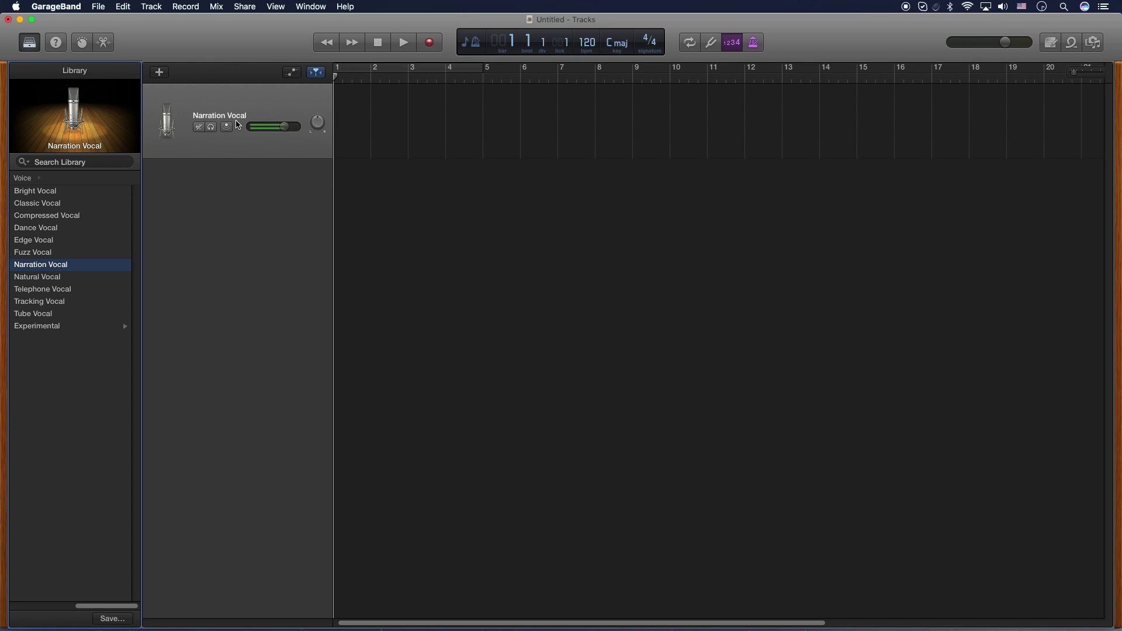
- Rename the track to Main Voice Audio
double_click(237, 115)
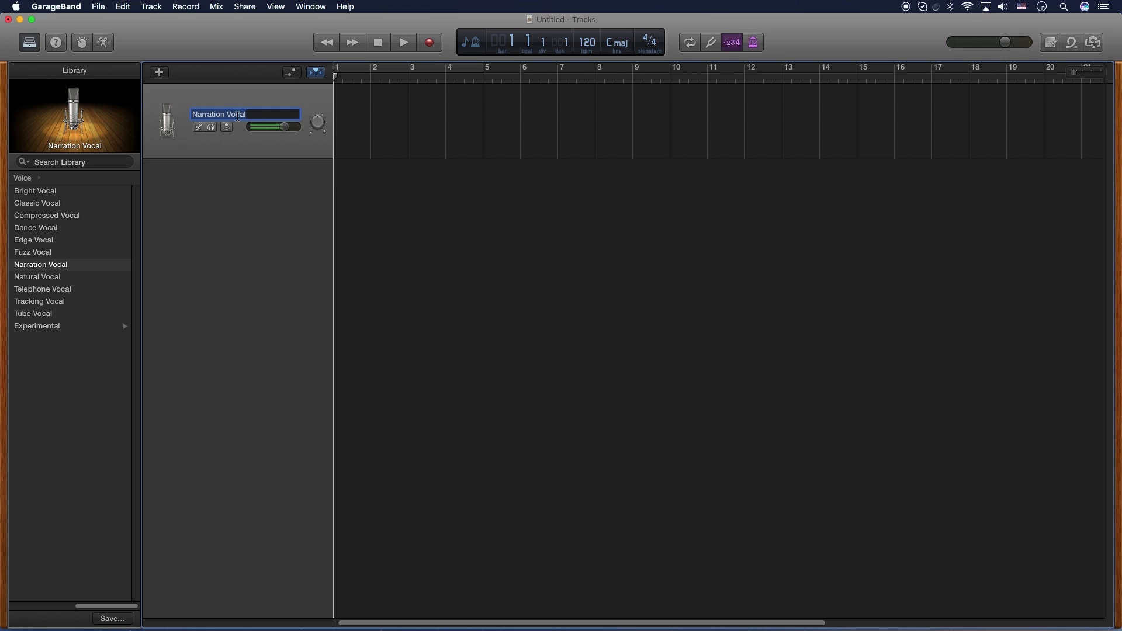
type("Main Voice Audio")
key("Return")
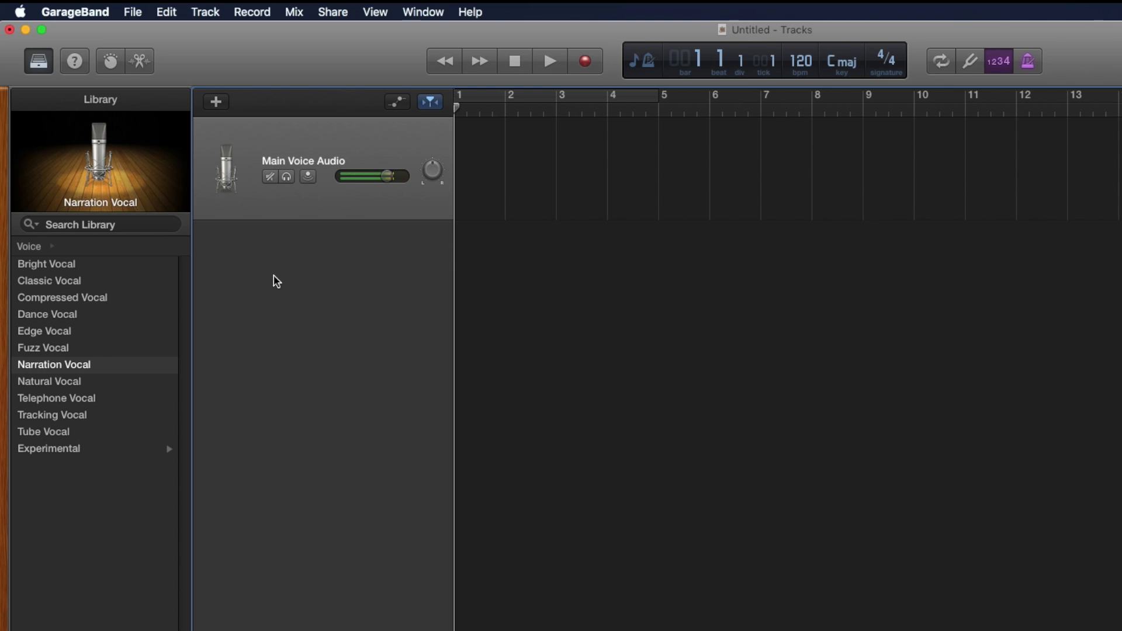
- Add a second audio track and name it Intro
left_click(216, 103)
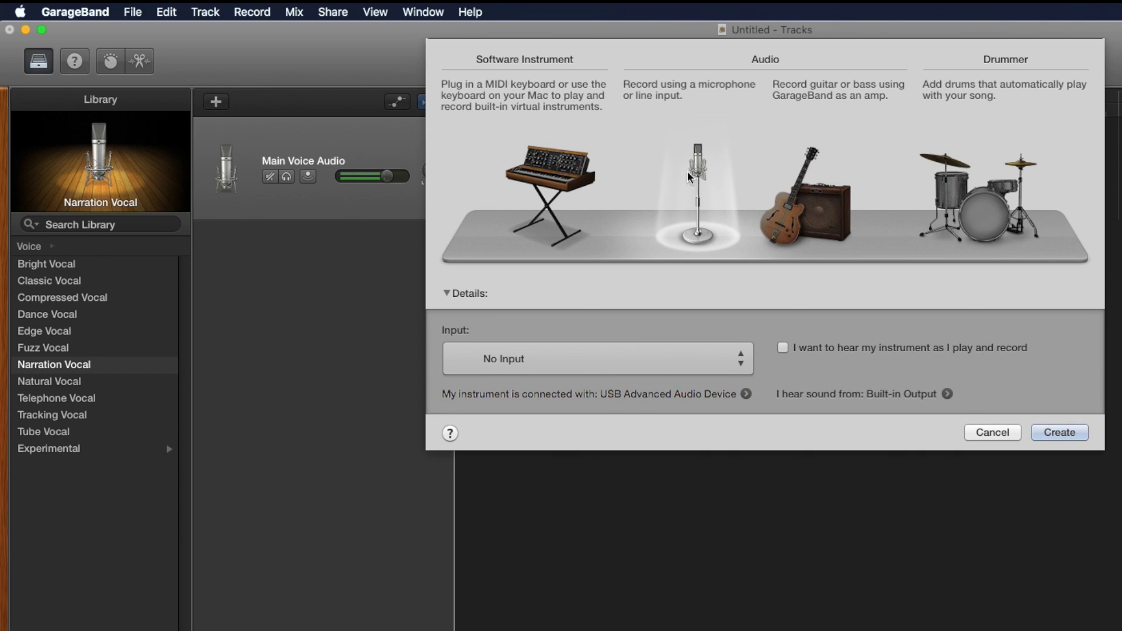
left_click(1052, 433)
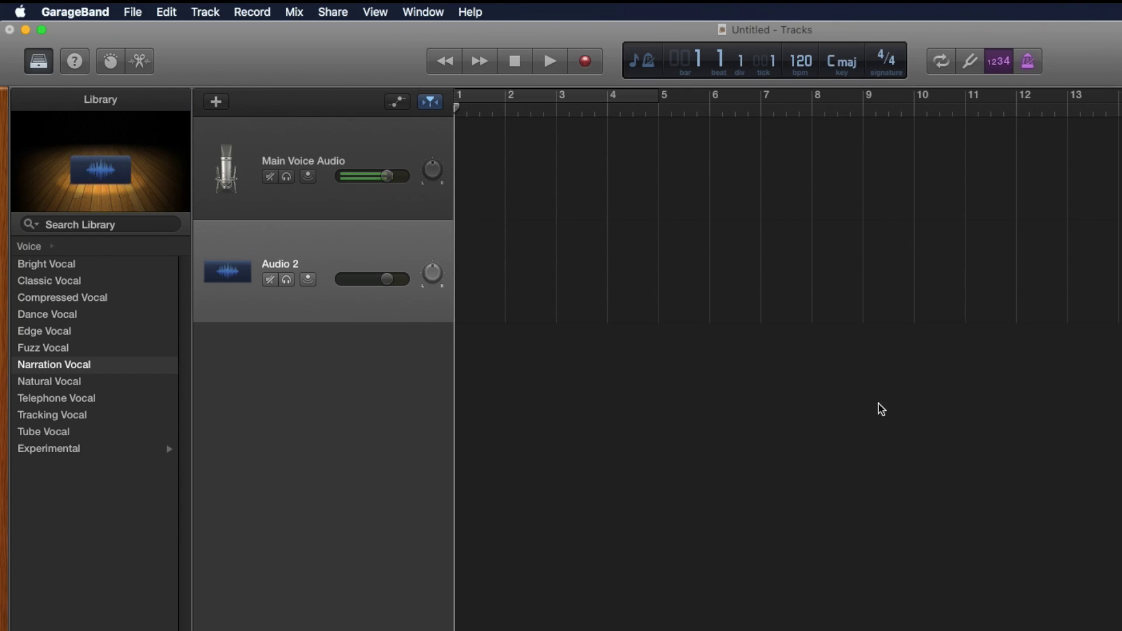
double_click(297, 264)
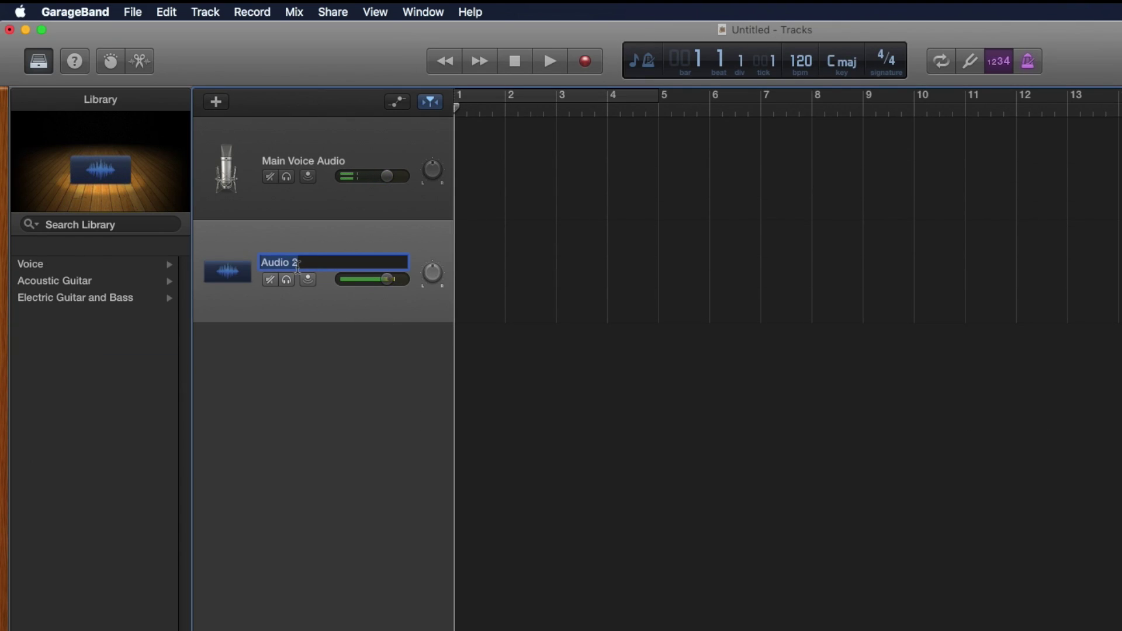
type("Intro")
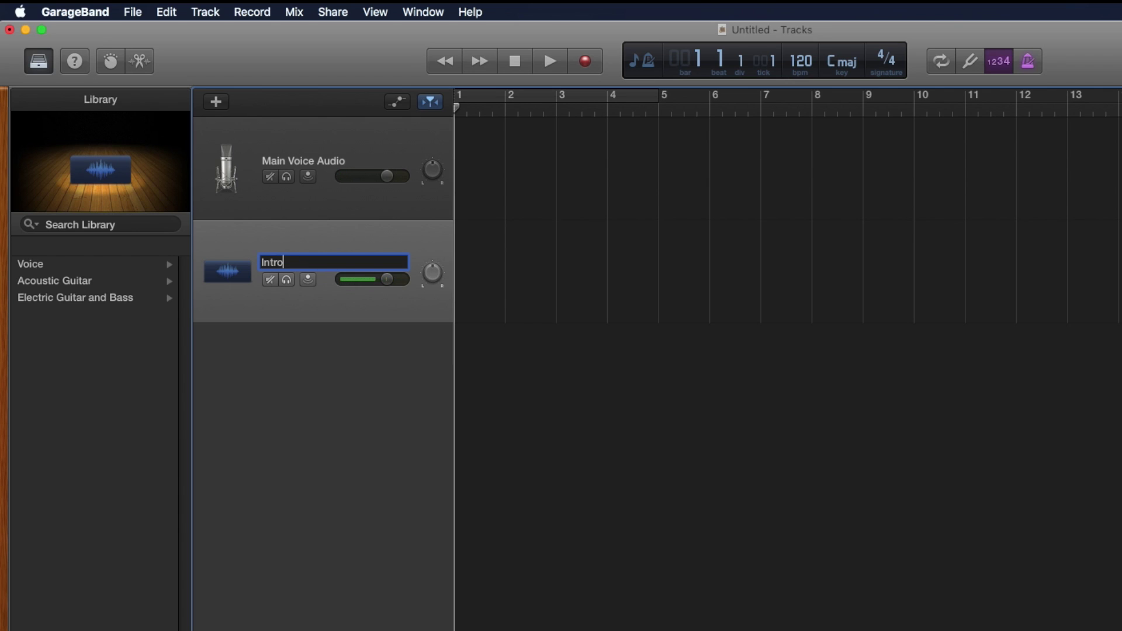
key("Return")
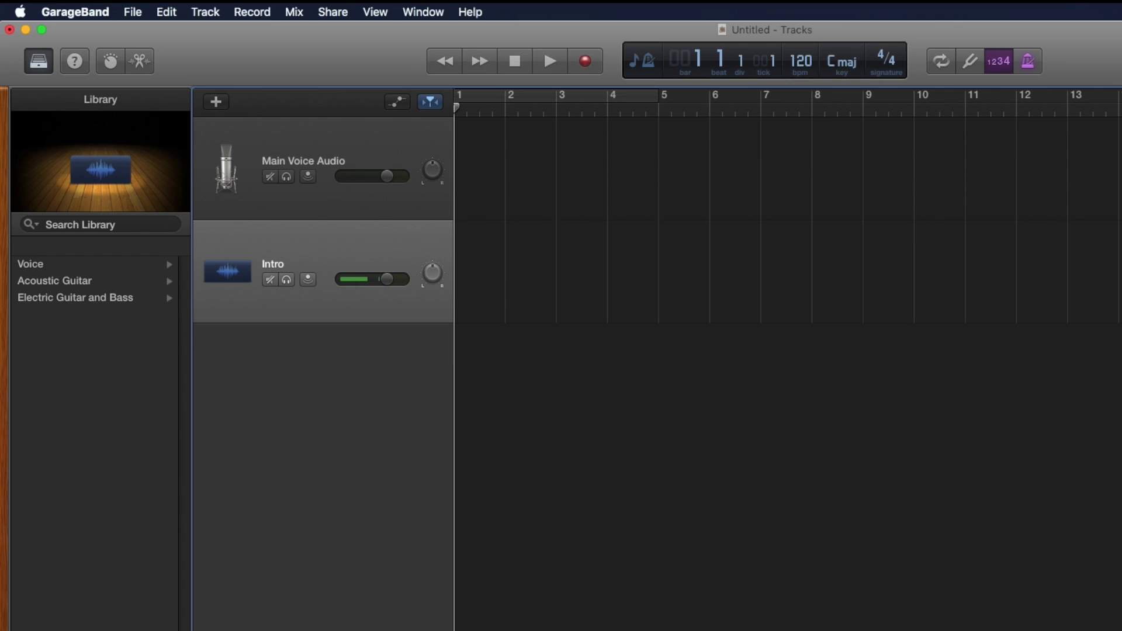
- Add a third audio track and name it Outro
left_click(224, 105)
left_click(1066, 433)
double_click(293, 367)
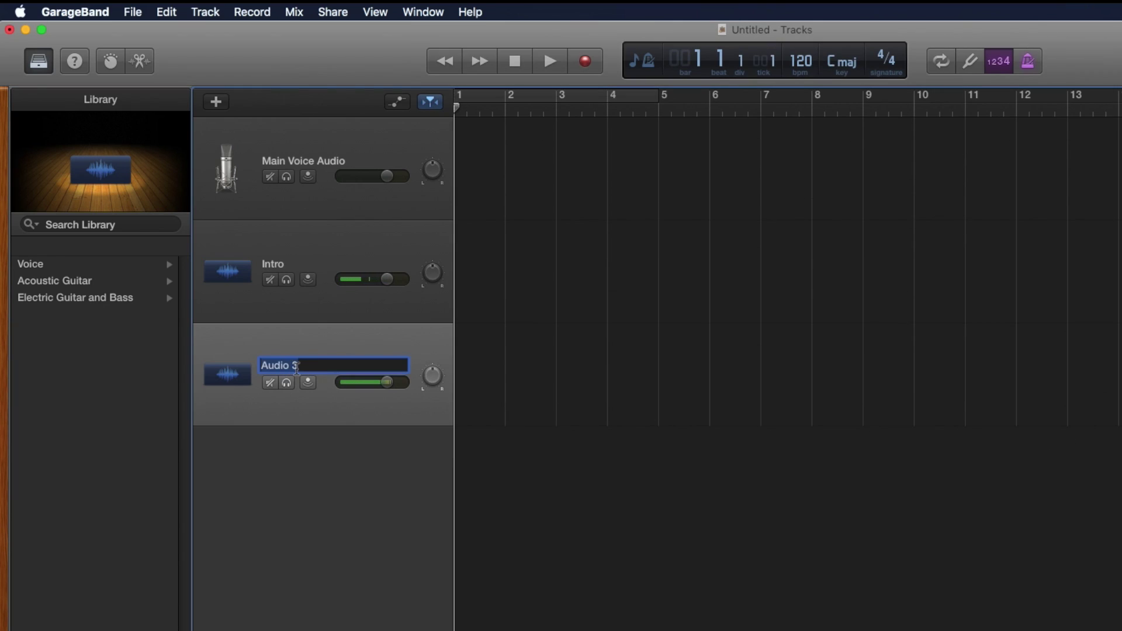
type("Outro")
key("Return")
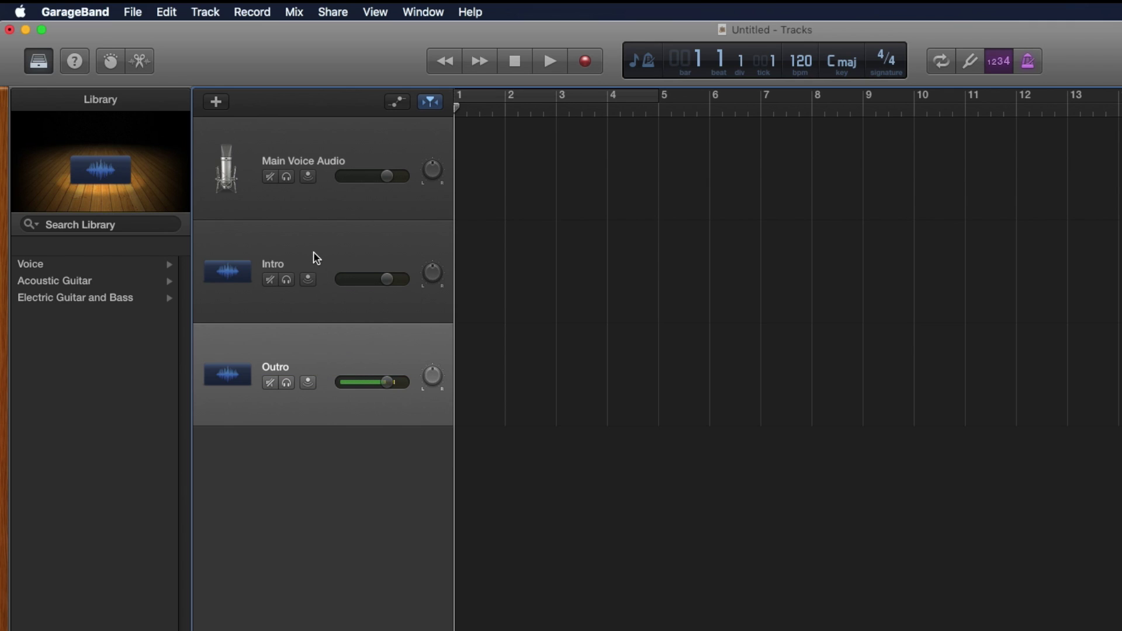
- Drag the Intro track above Main Voice Audio, then select the Main Voice Audio track
left_click_drag(315, 258, 326, 151)
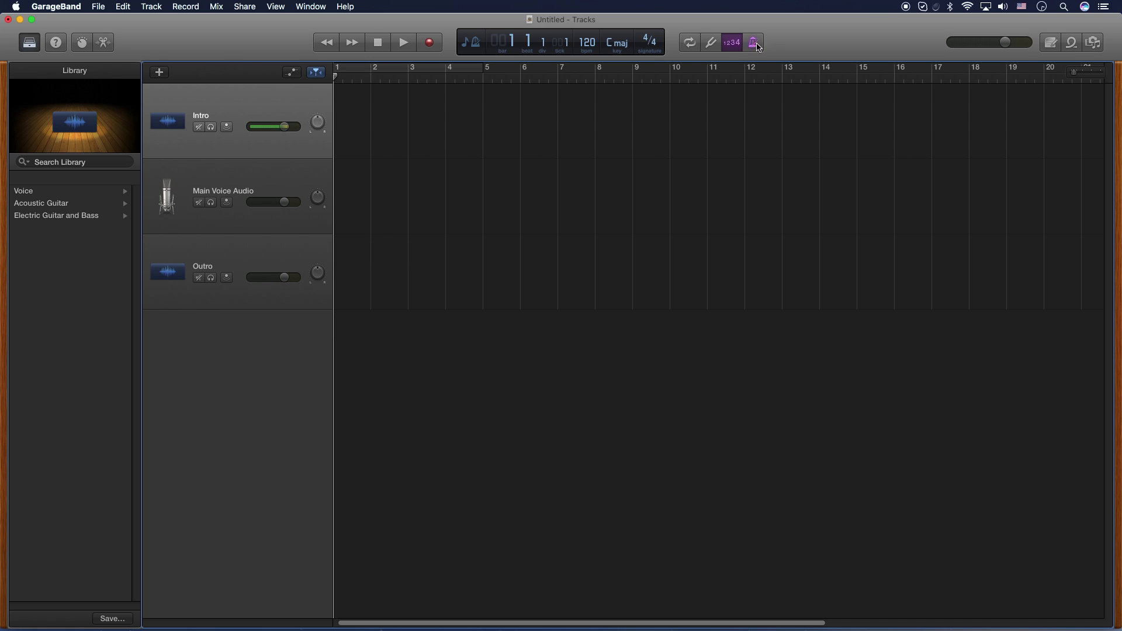
left_click(298, 171)
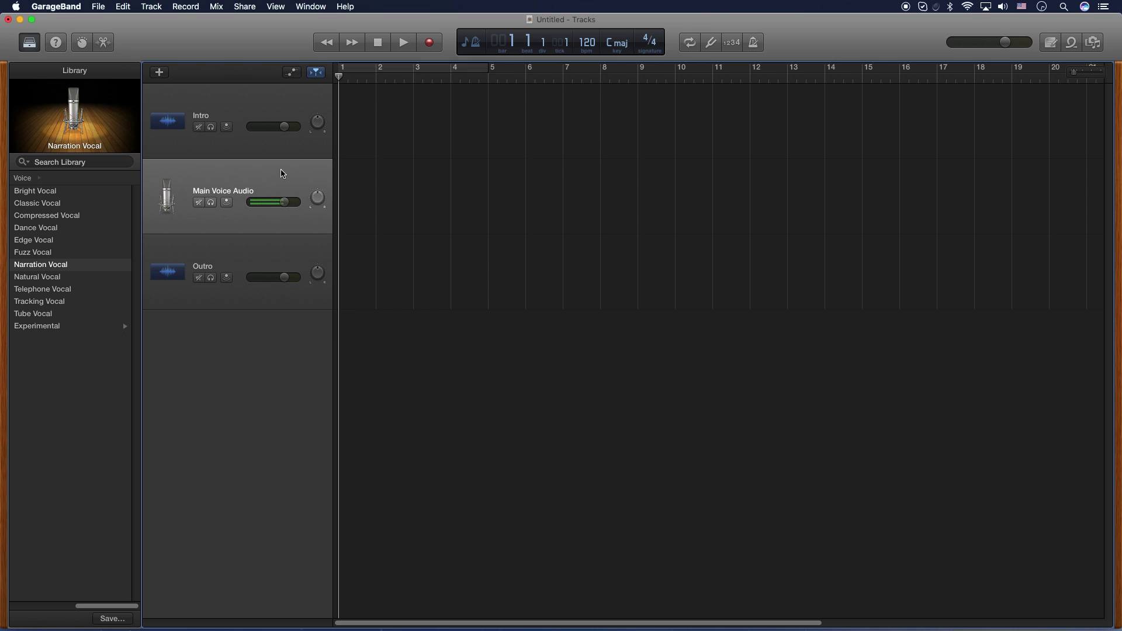
- Record the narration take Main Voice Audio#01, stopping at about bar 9
left_click(433, 43)
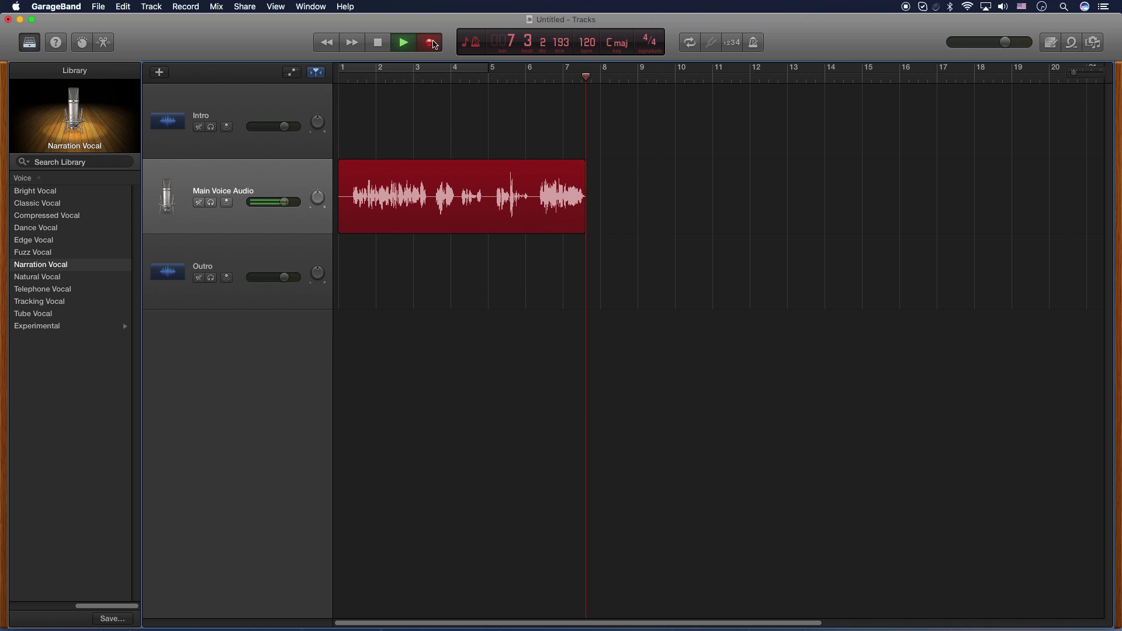
left_click(380, 46)
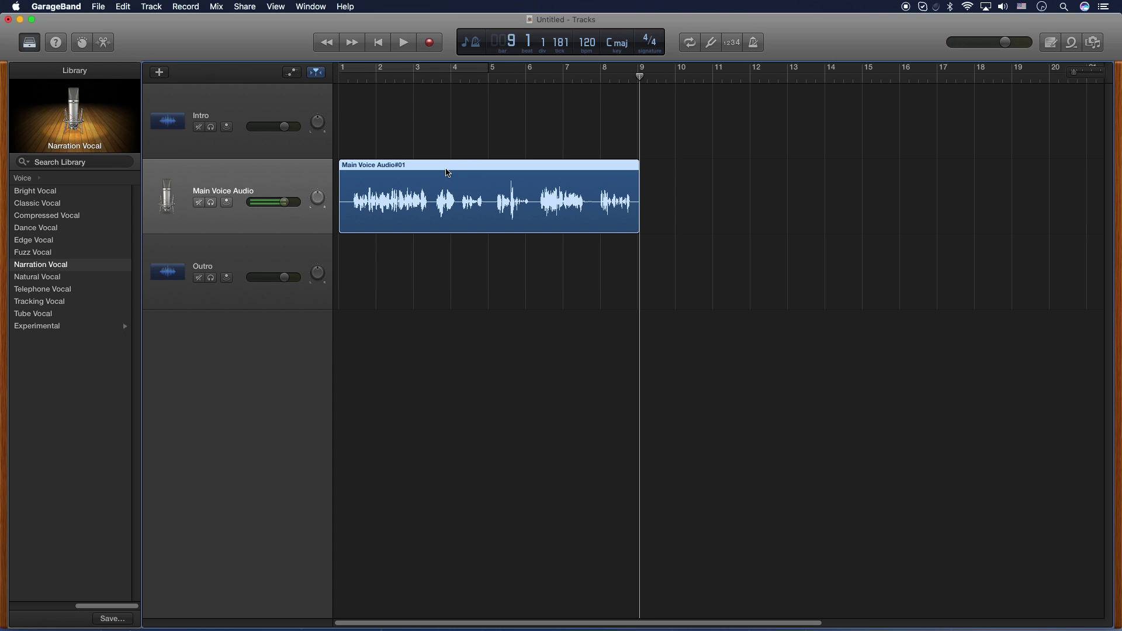
- Shift the narration later and drop Intro.mp3 from the desktop onto the Intro track
left_click_drag(448, 173, 691, 180)
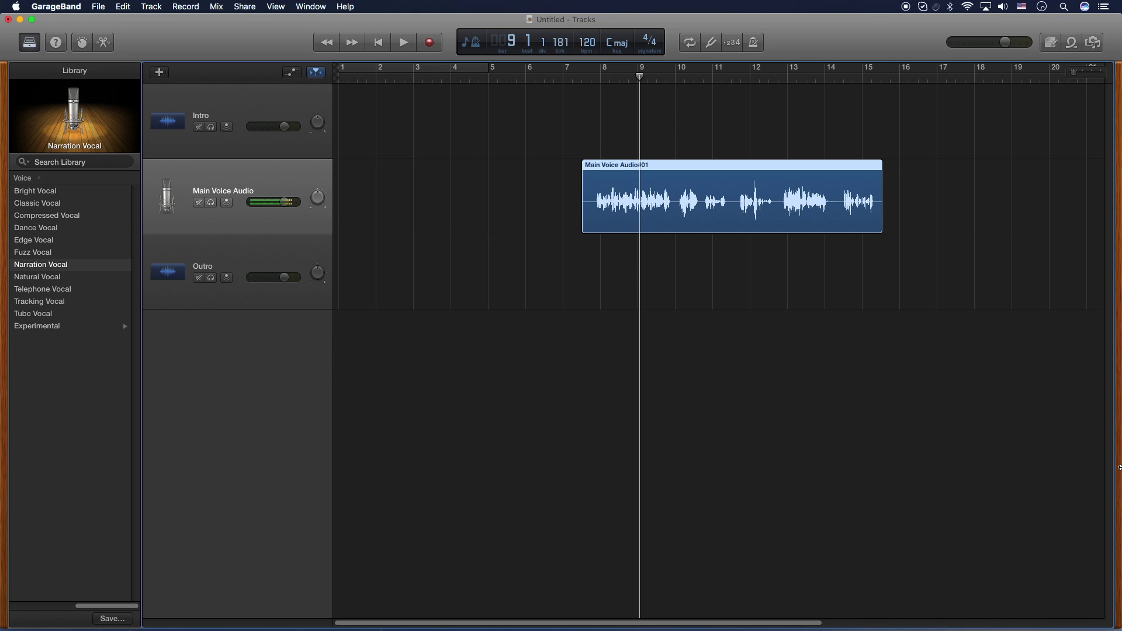
left_click_drag(1118, 627, 1026, 592)
left_click(1085, 338)
left_click_drag(1084, 241, 350, 146)
- Start the narration near bar 6 and place Outro.mp3 on the Outro track at bar 14
left_click_drag(837, 177, 776, 182)
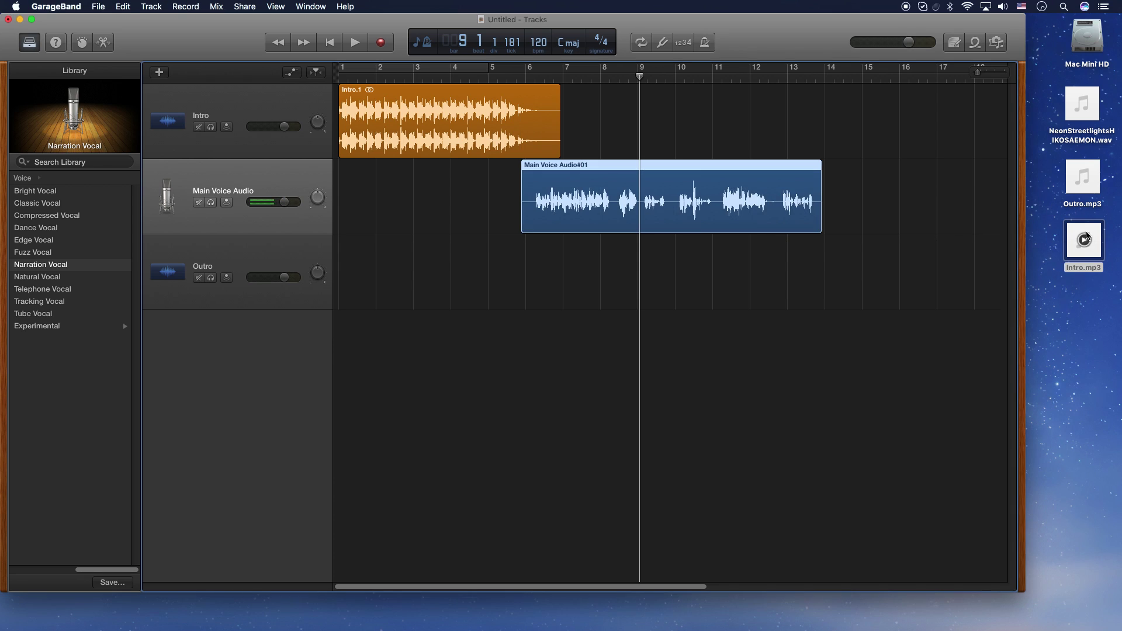
mouse_move(1089, 193)
left_click_drag(1089, 193, 836, 289)
left_click(888, 249)
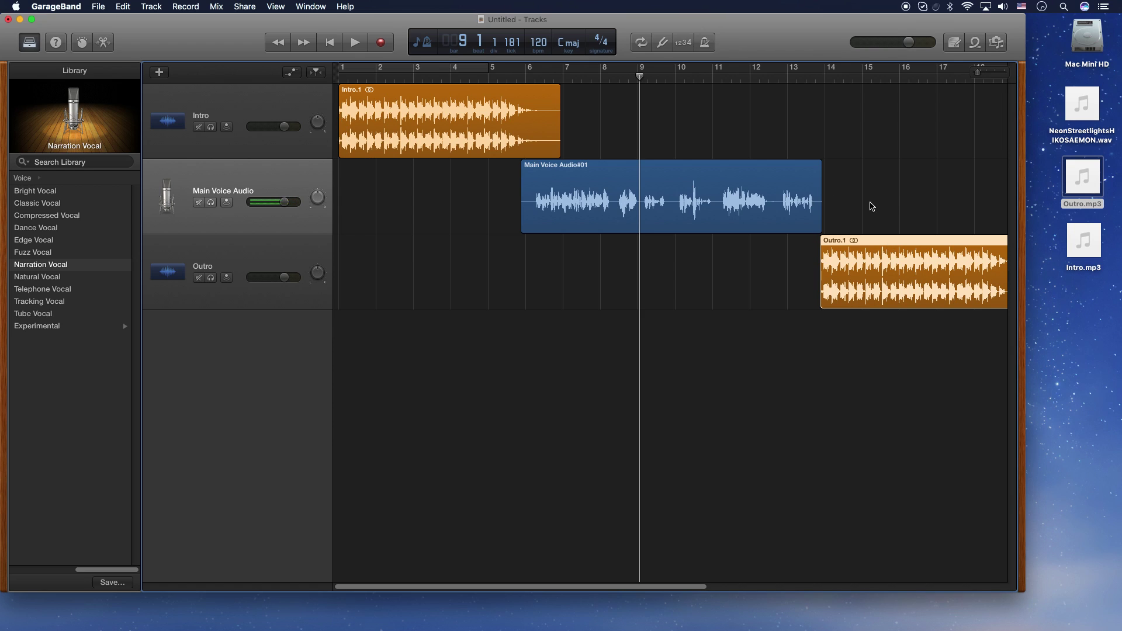
- Give the Intro track a fade-in by lowering its first volume point to -42 dB
left_click(632, 142)
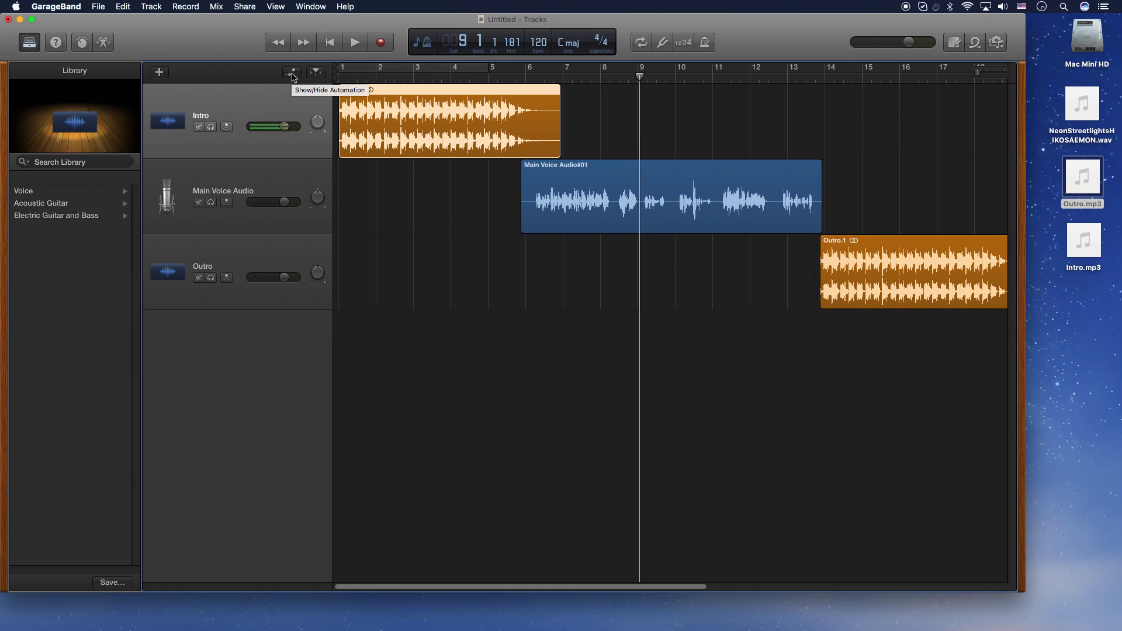
left_click(292, 72)
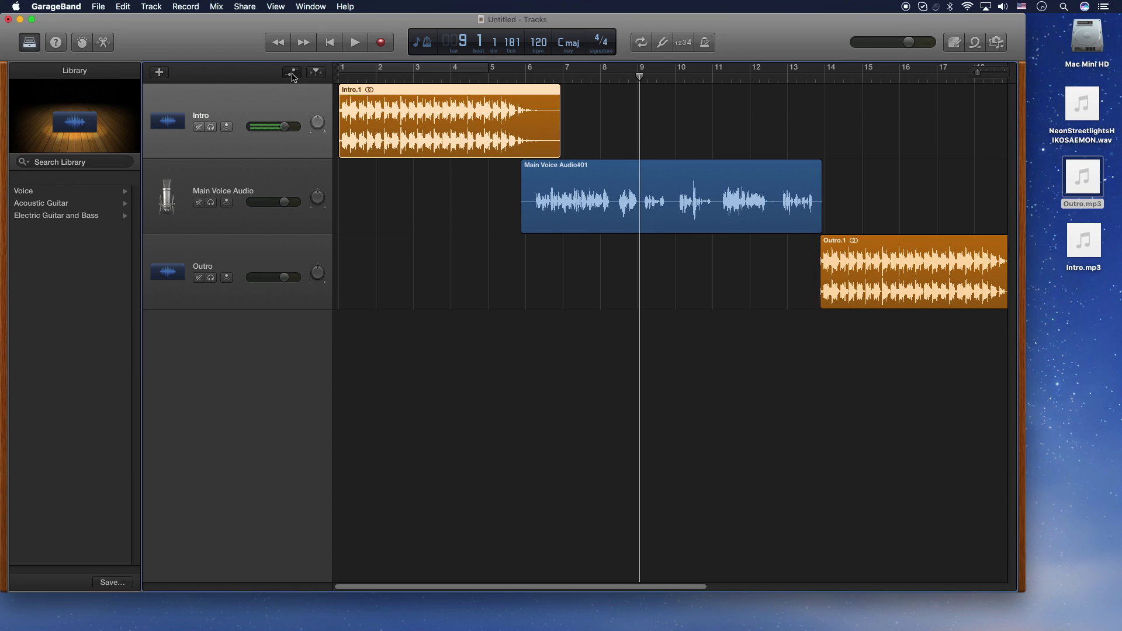
left_click(352, 120)
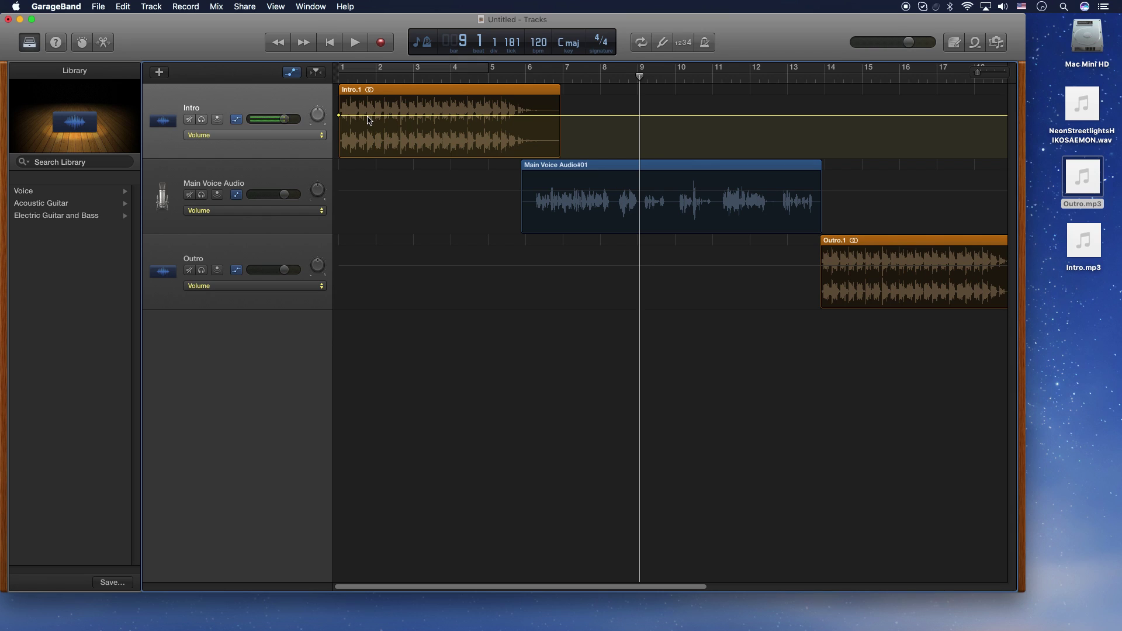
left_click(365, 116)
left_click_drag(339, 116, 333, 157)
- Put the narration region back to start at bar 5, beat 4
left_click(525, 75)
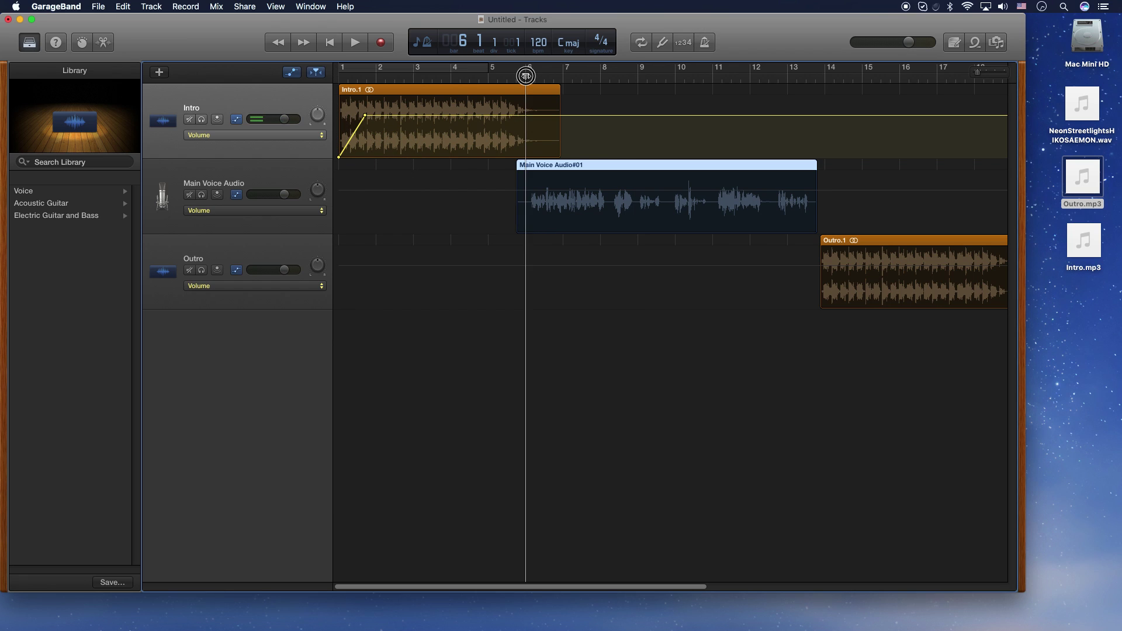
mouse_move(525, 75)
left_mouse_down()
mouse_move(509, 80)
mouse_move(526, 82)
left_mouse_up()
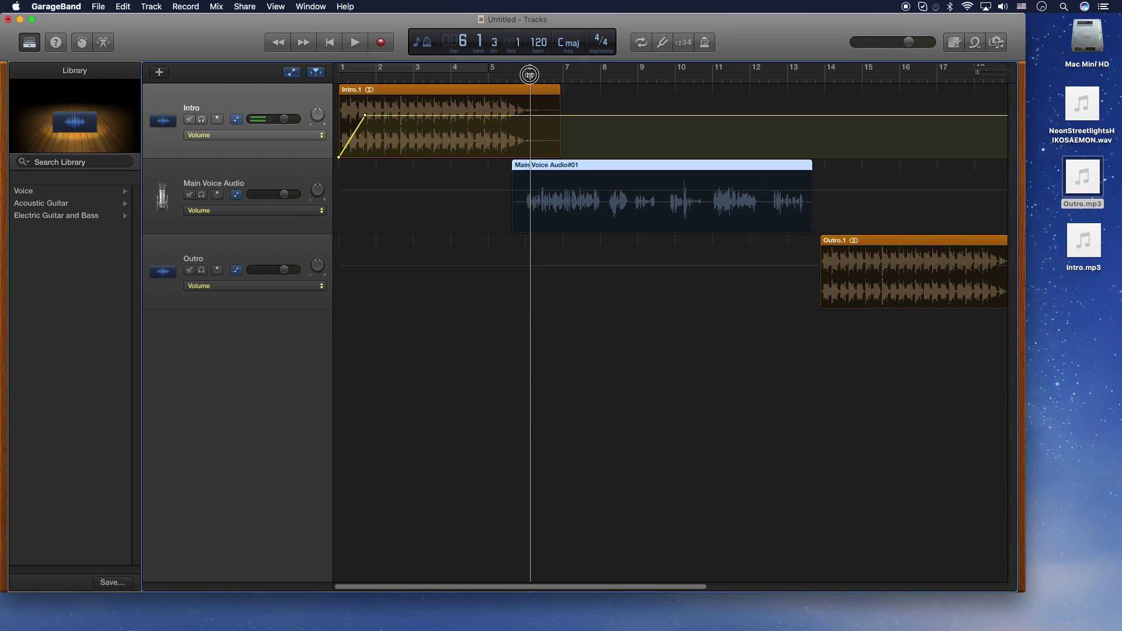
left_click_drag(565, 166, 574, 168)
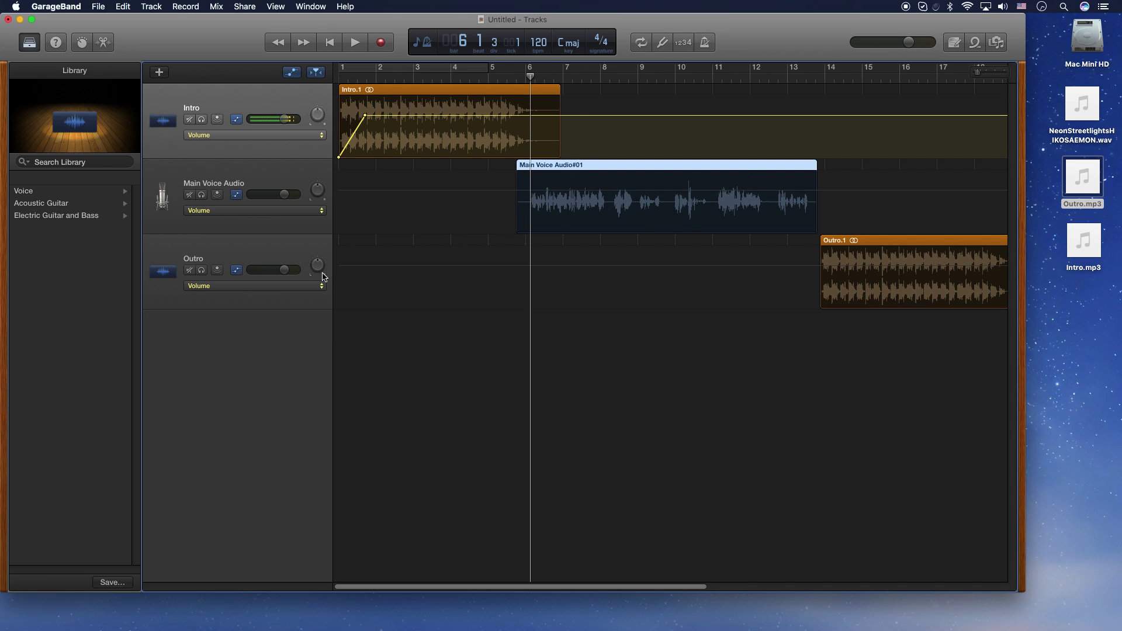
- Add an Outro volume fade-out from around bar 18 down to silence at the region's end
left_click(263, 251)
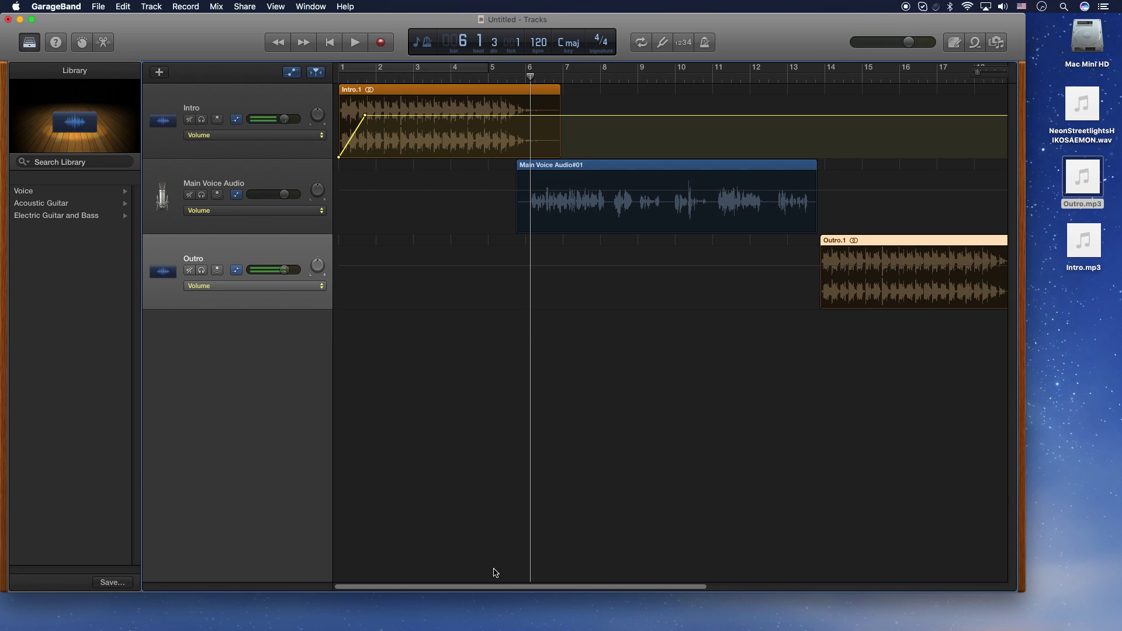
left_click_drag(519, 591, 687, 591)
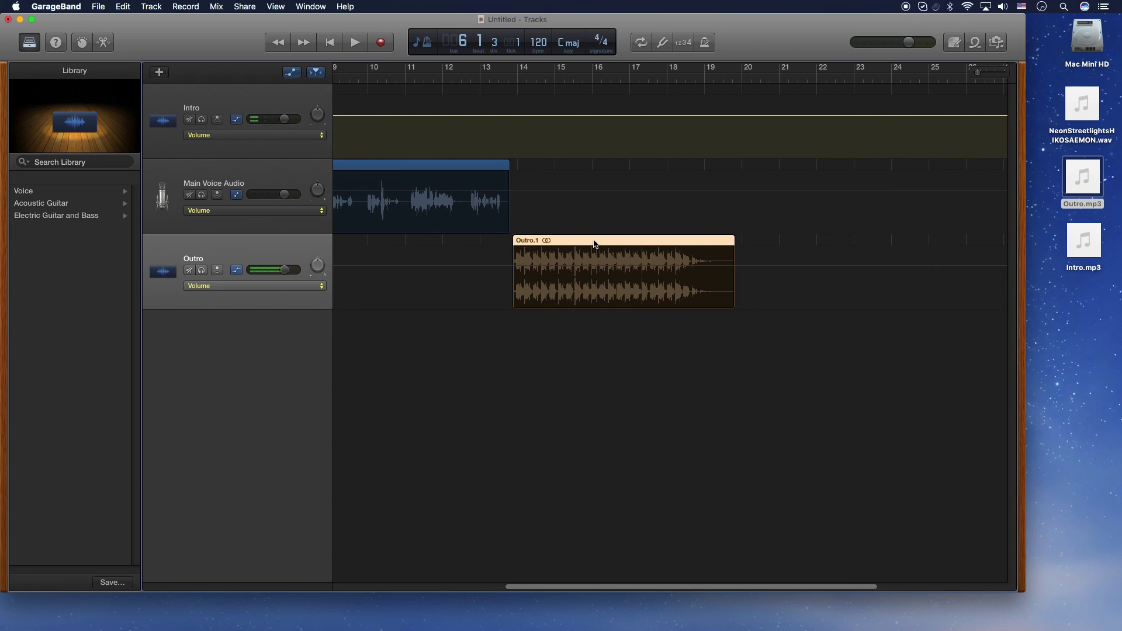
left_click(692, 267)
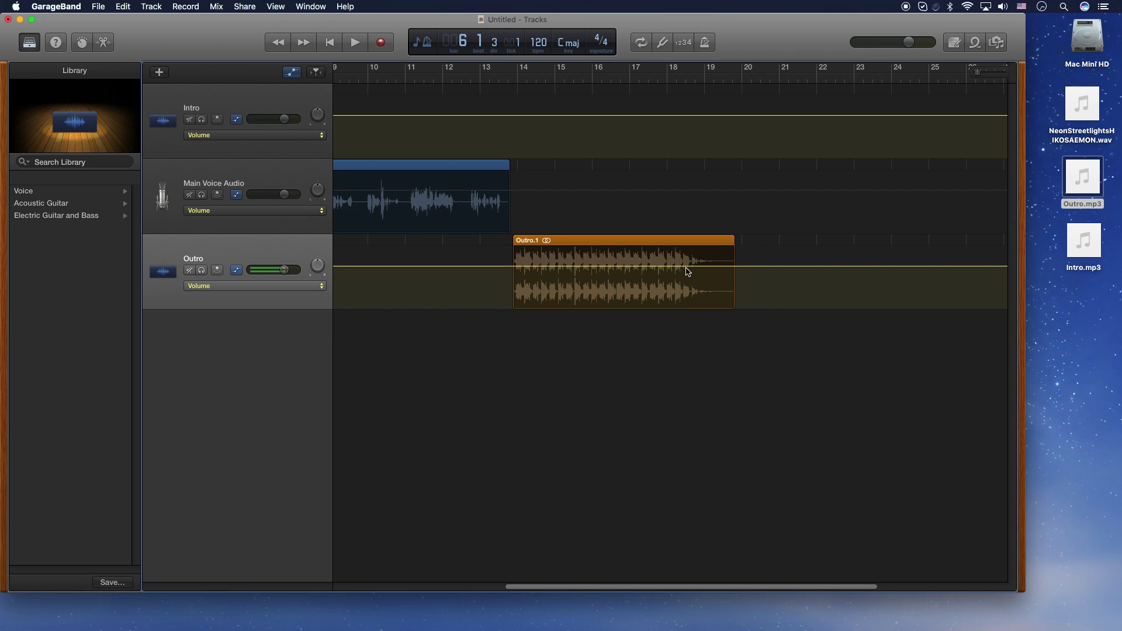
left_click(682, 268)
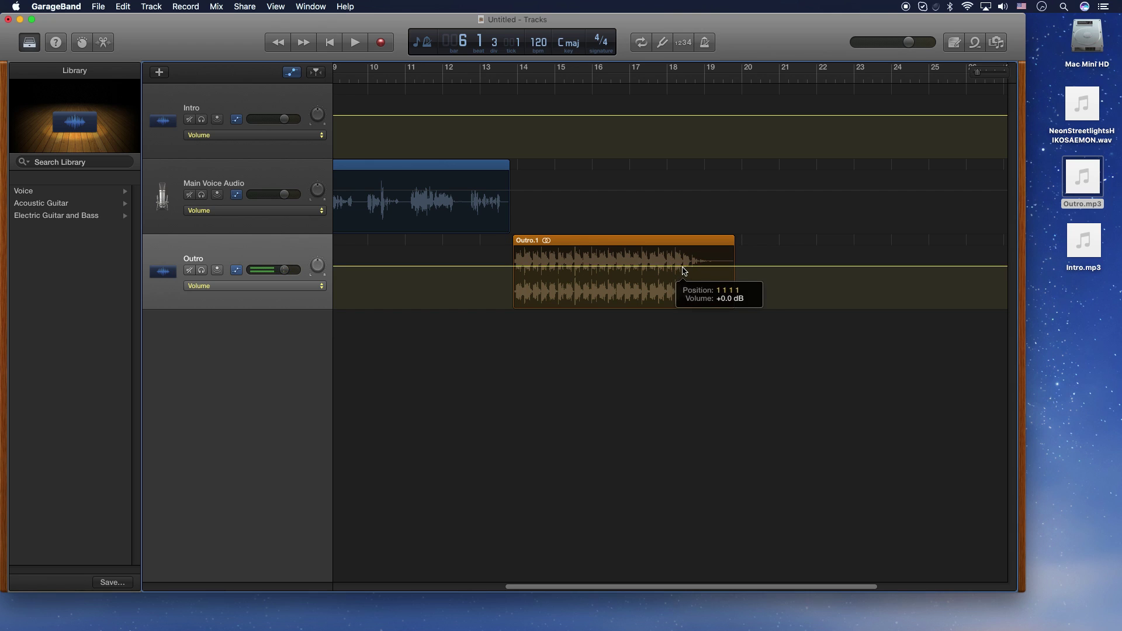
left_click(733, 267)
left_click_drag(737, 267, 742, 325)
left_click(685, 266)
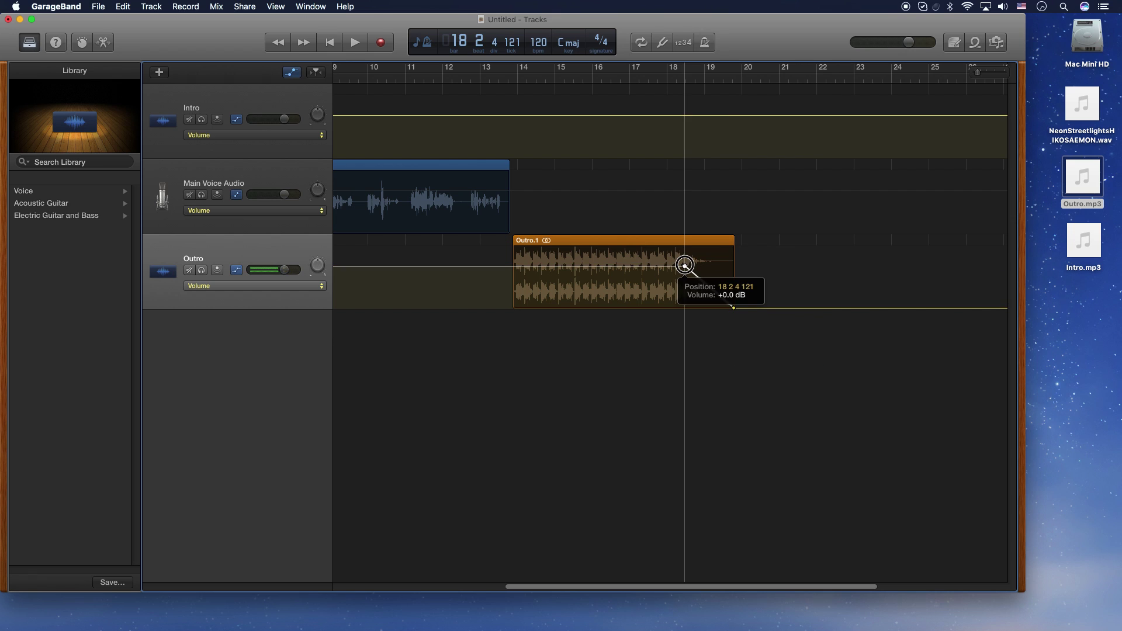
mouse_move(685, 266)
left_mouse_down()
mouse_move(712, 266)
mouse_move(669, 266)
left_mouse_up()
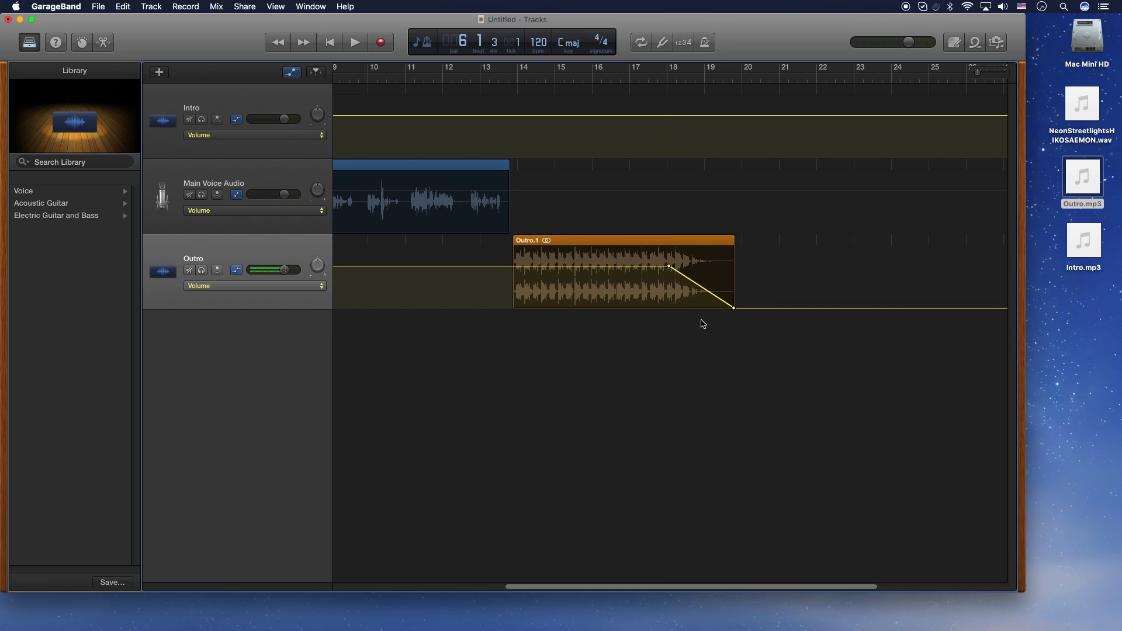
- Reshape the Outro fade curve slightly lower with two extra points
left_click(690, 280)
left_click(715, 296)
left_click_drag(688, 280, 716, 300)
left_click_drag(775, 587, 532, 611)
left_click(268, 183)
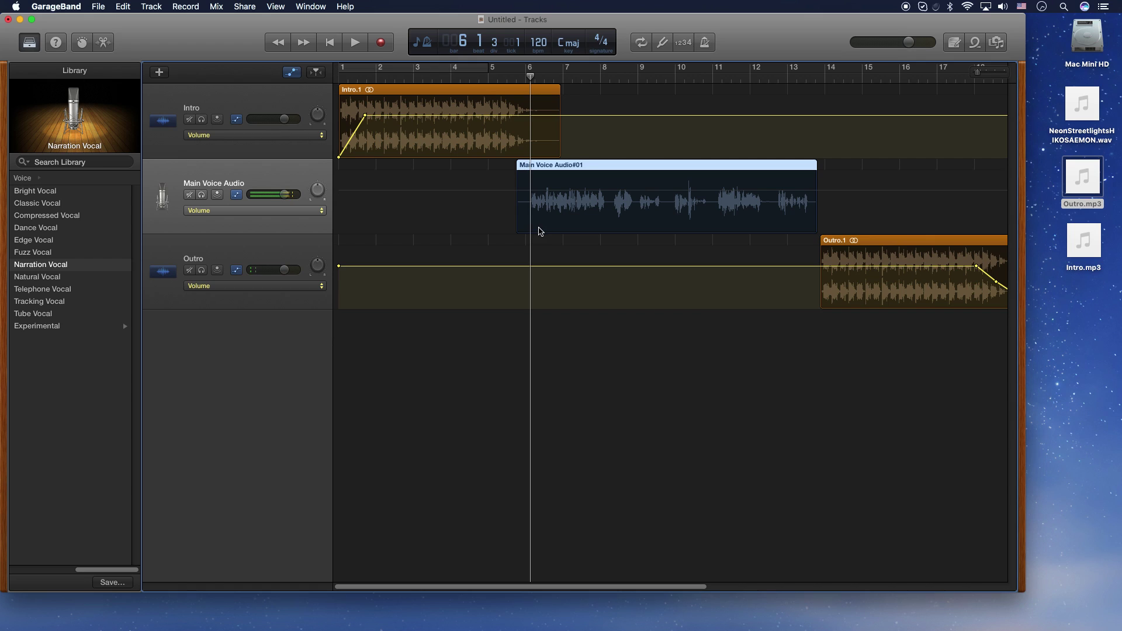
- Raise the Main Voice Audio volume line slightly and return the playhead to around bar 6
left_click(340, 194)
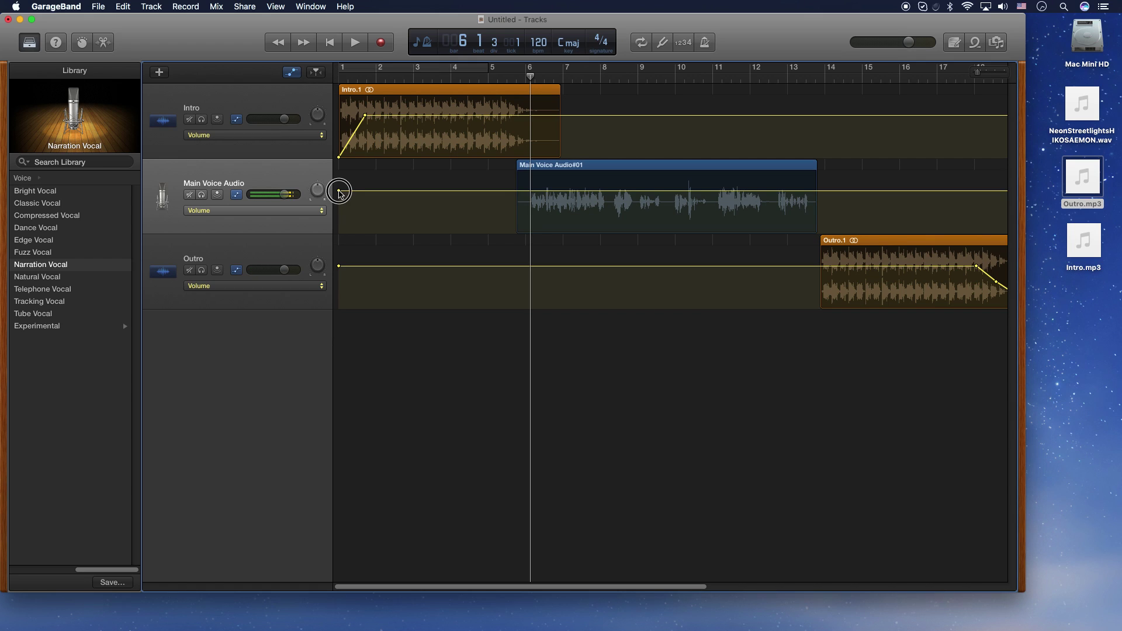
left_click(339, 191)
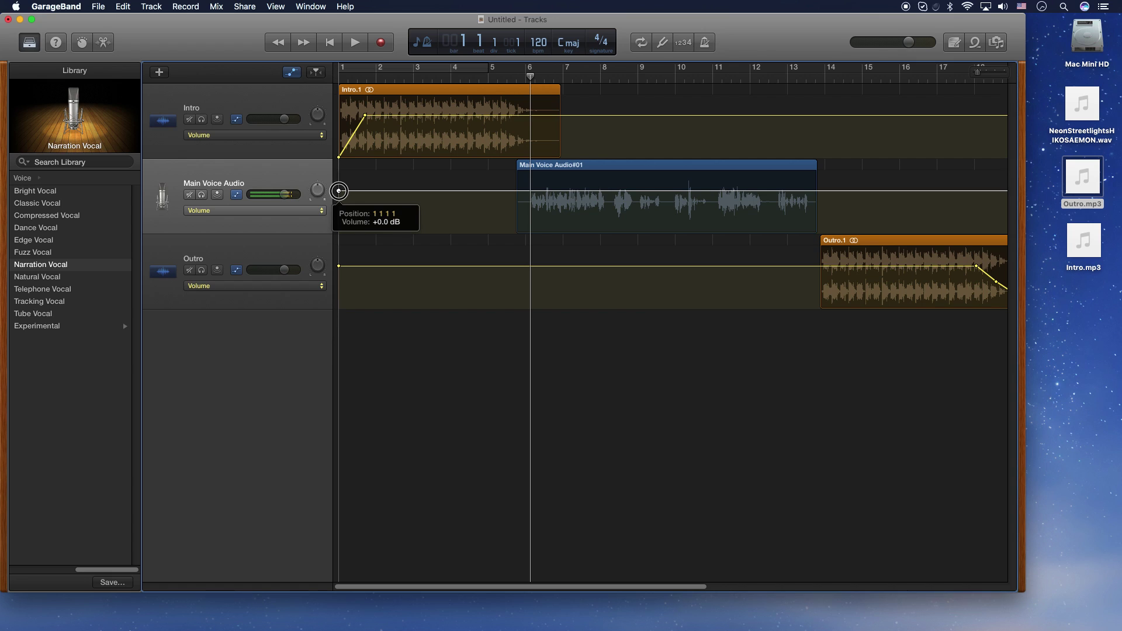
left_click_drag(339, 190, 343, 181)
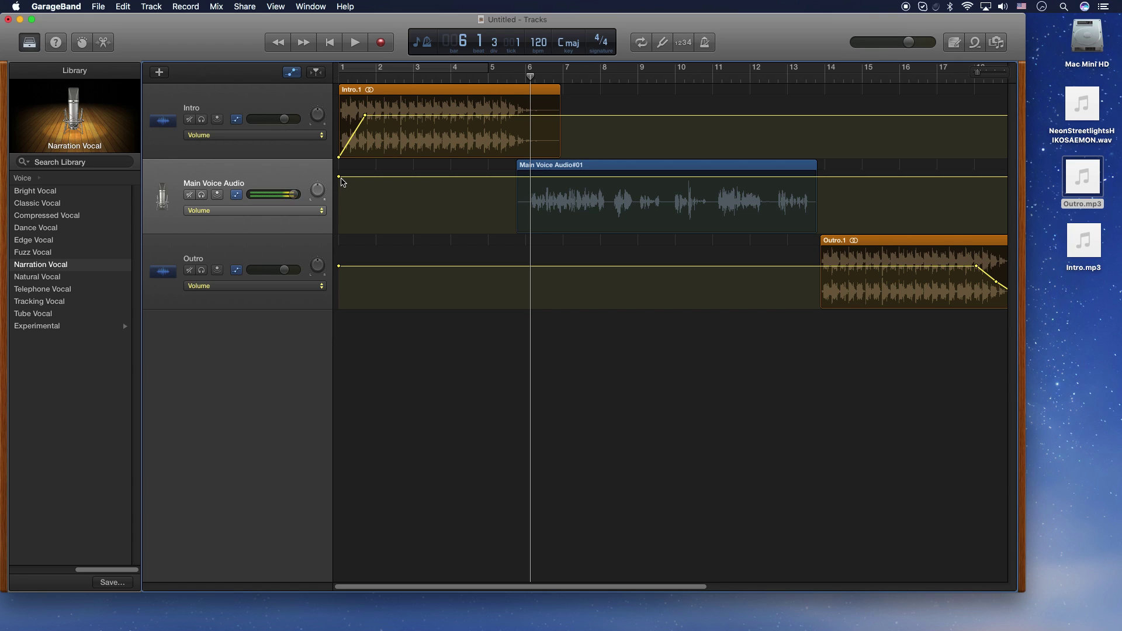
left_click(661, 76)
left_click_drag(664, 79, 540, 91)
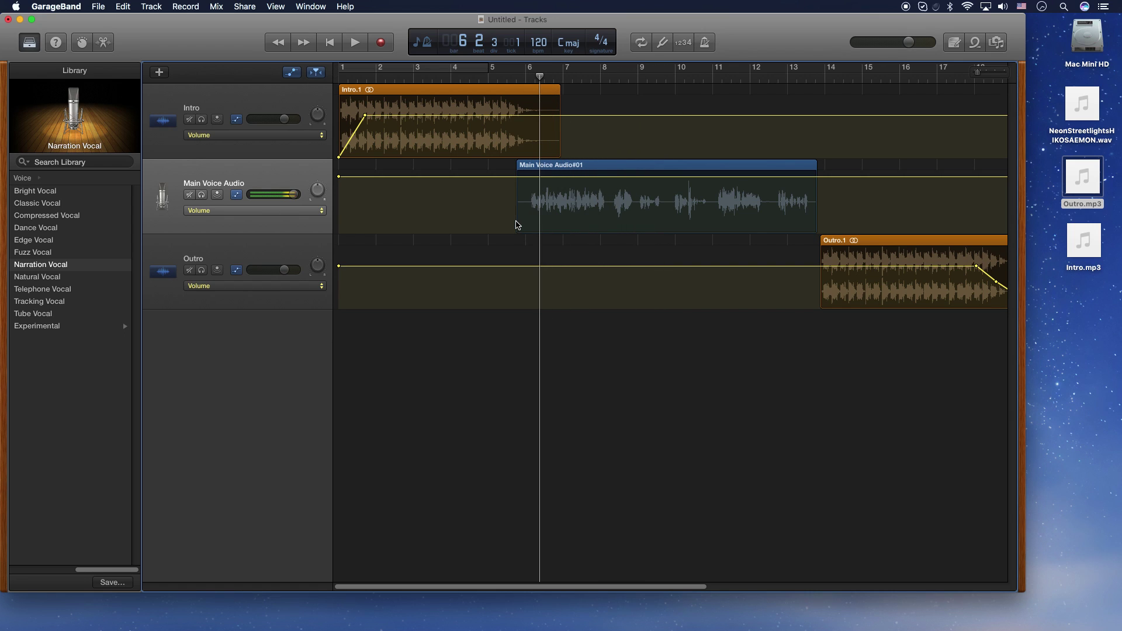
- Hide automation and trim the narration region's start and end inward, ending near bar 13
left_click(293, 73)
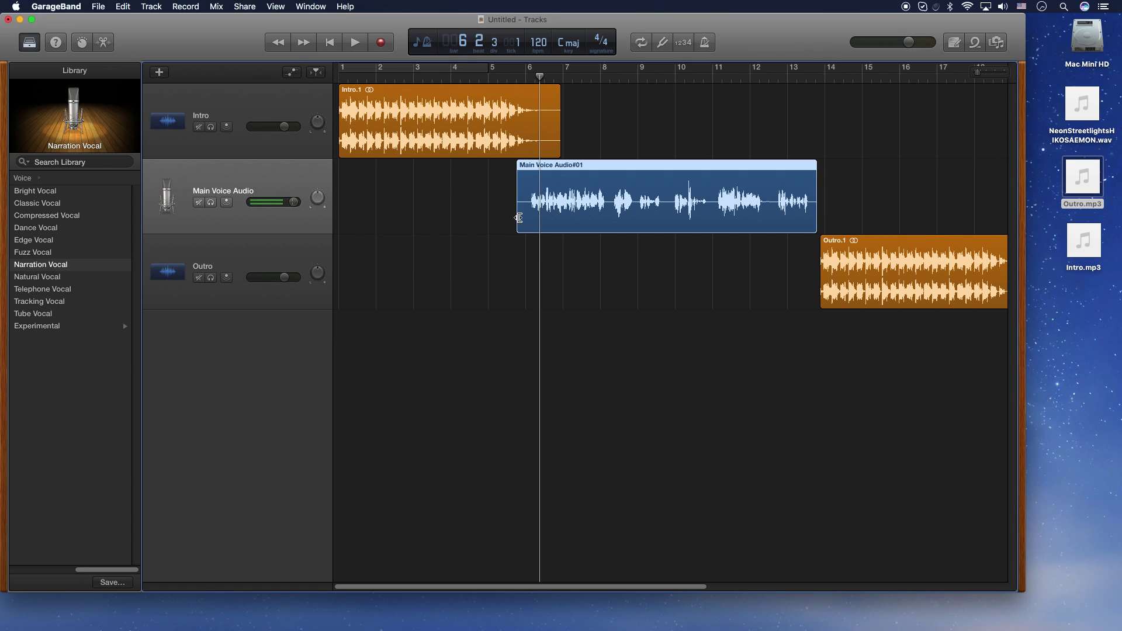
left_click_drag(519, 219, 528, 221)
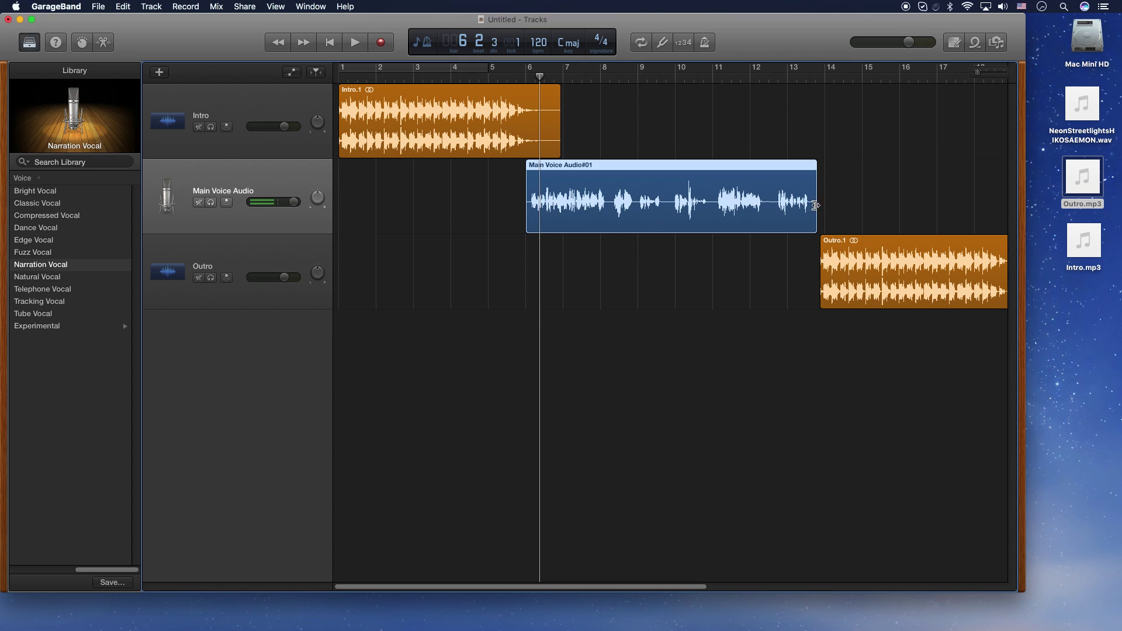
left_click_drag(816, 225, 817, 245)
- Move Outro.1 earlier so it begins at bar 13, beat 3
left_click(807, 79)
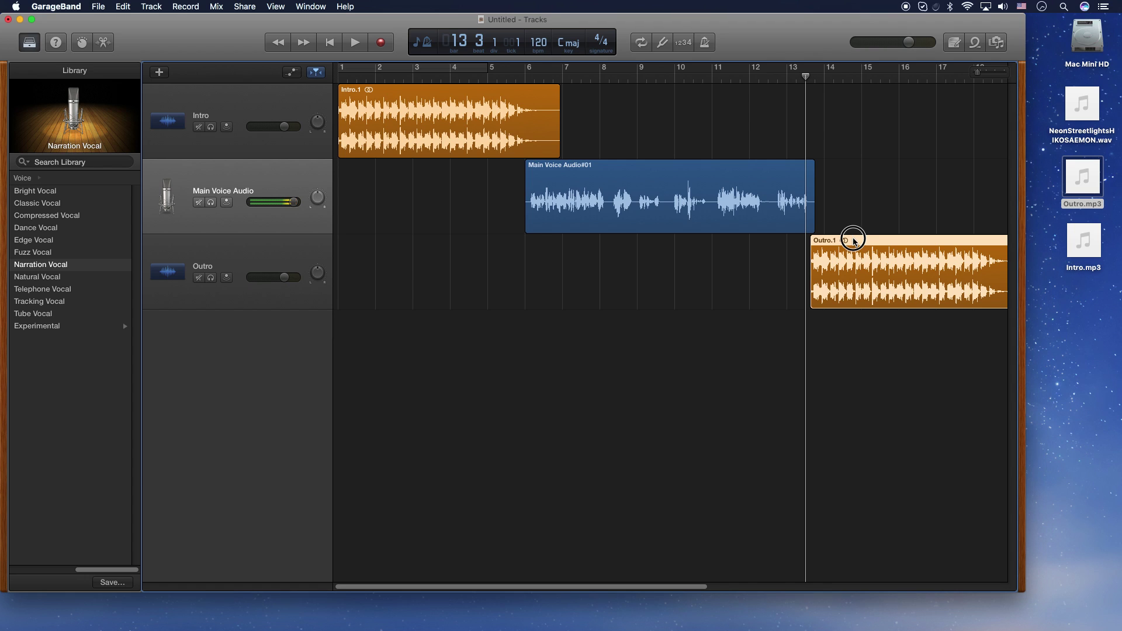
left_click_drag(854, 241, 849, 240)
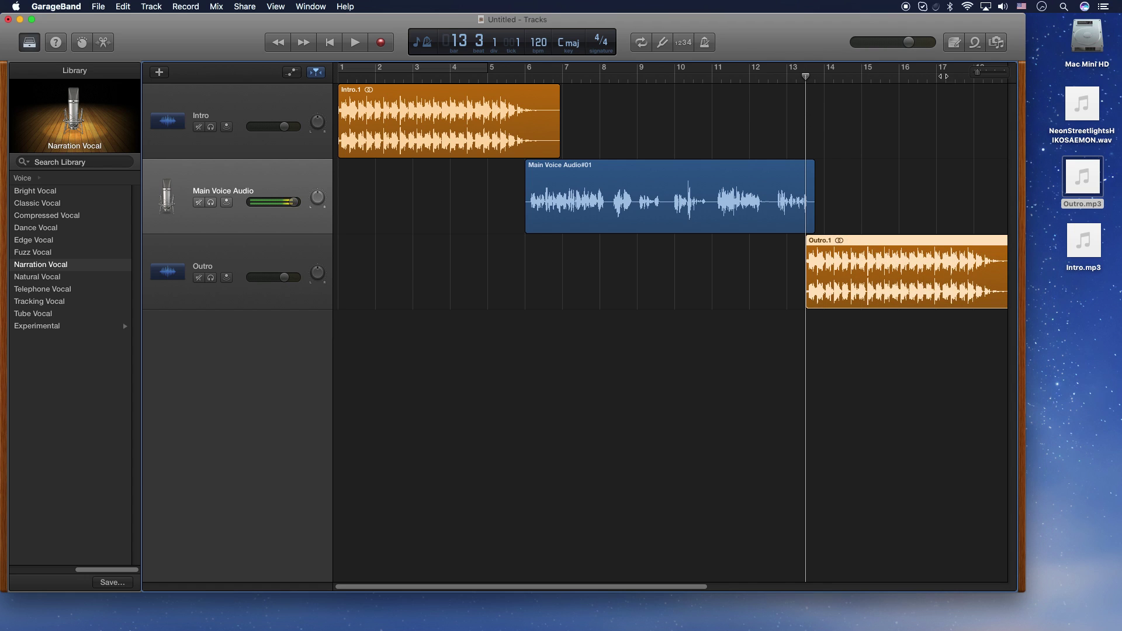
left_click_drag(982, 77, 985, 74)
left_click_drag(754, 241, 755, 240)
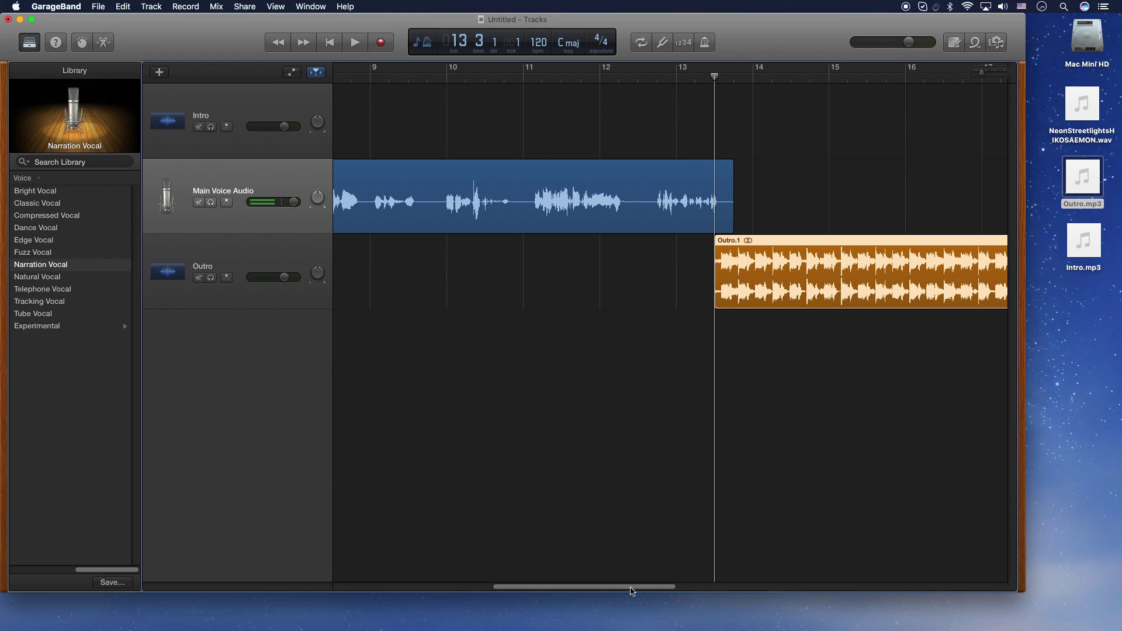
- Split the narration twice around bar 9.6 with Cmd+T and delete the short piece between
left_click_drag(632, 592, 584, 591)
left_click(583, 78)
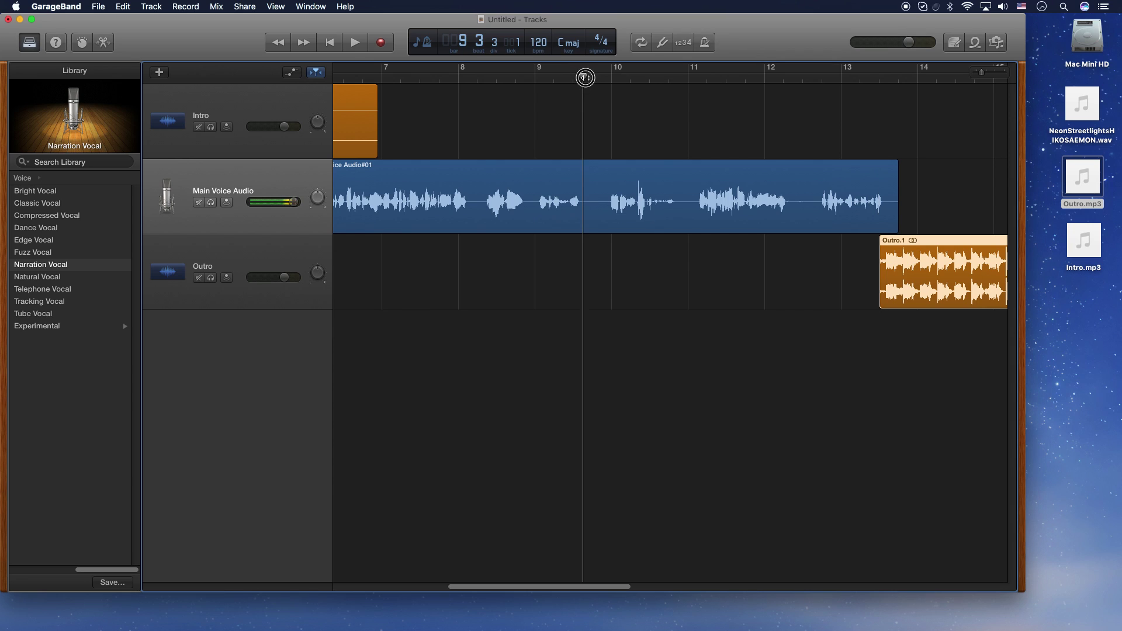
left_click_drag(583, 77, 587, 77)
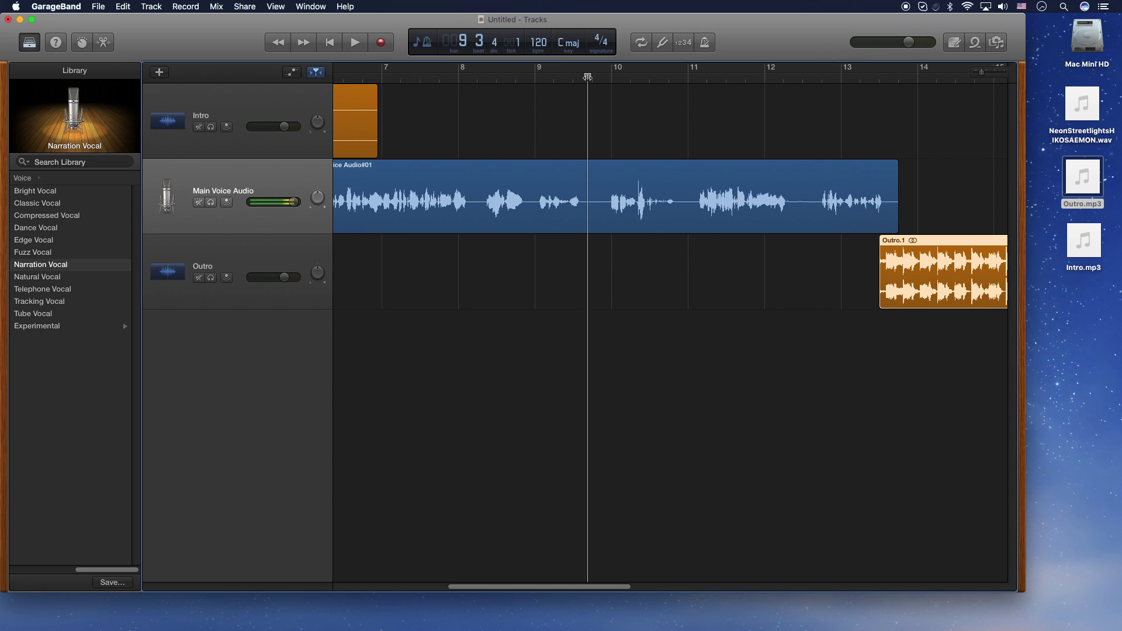
left_click(588, 78)
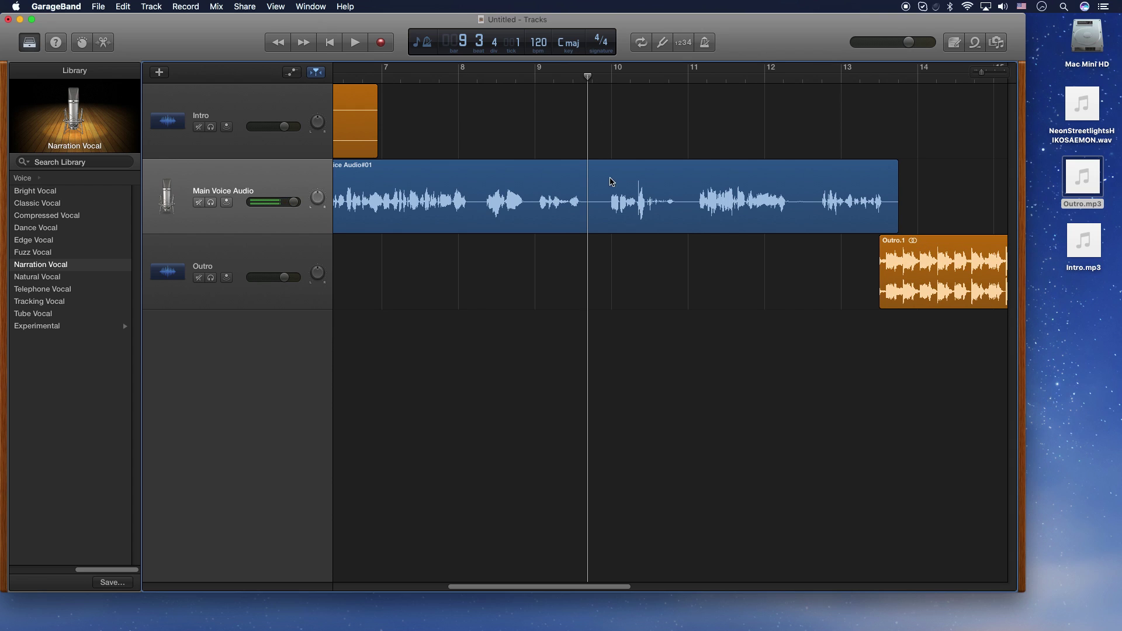
left_click(591, 177)
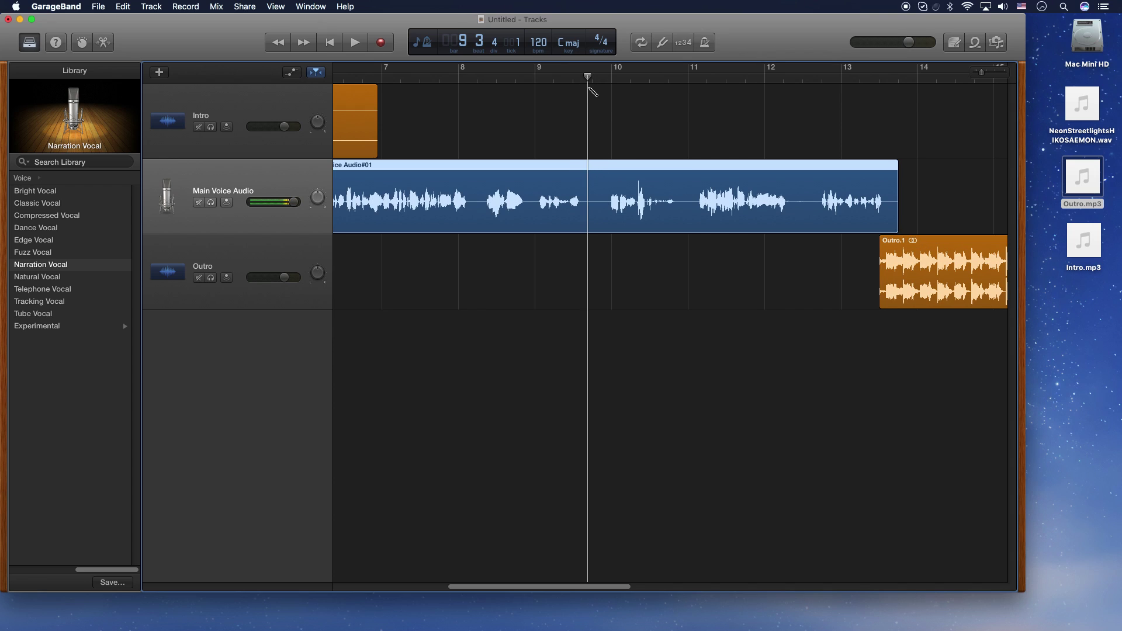
key("super+t")
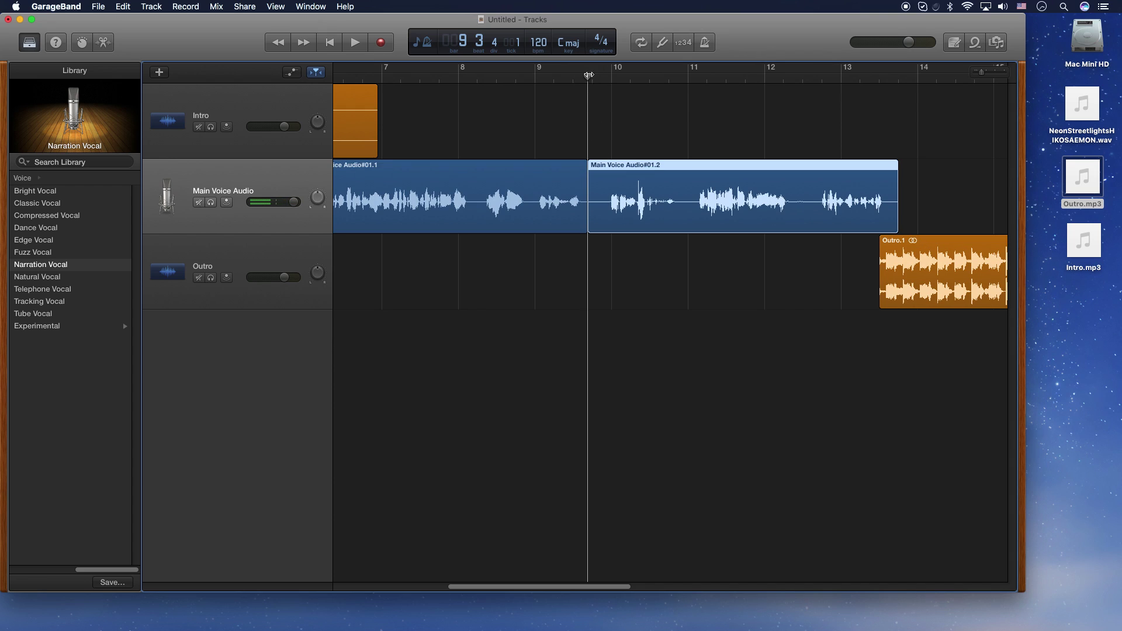
left_click_drag(588, 76, 602, 78)
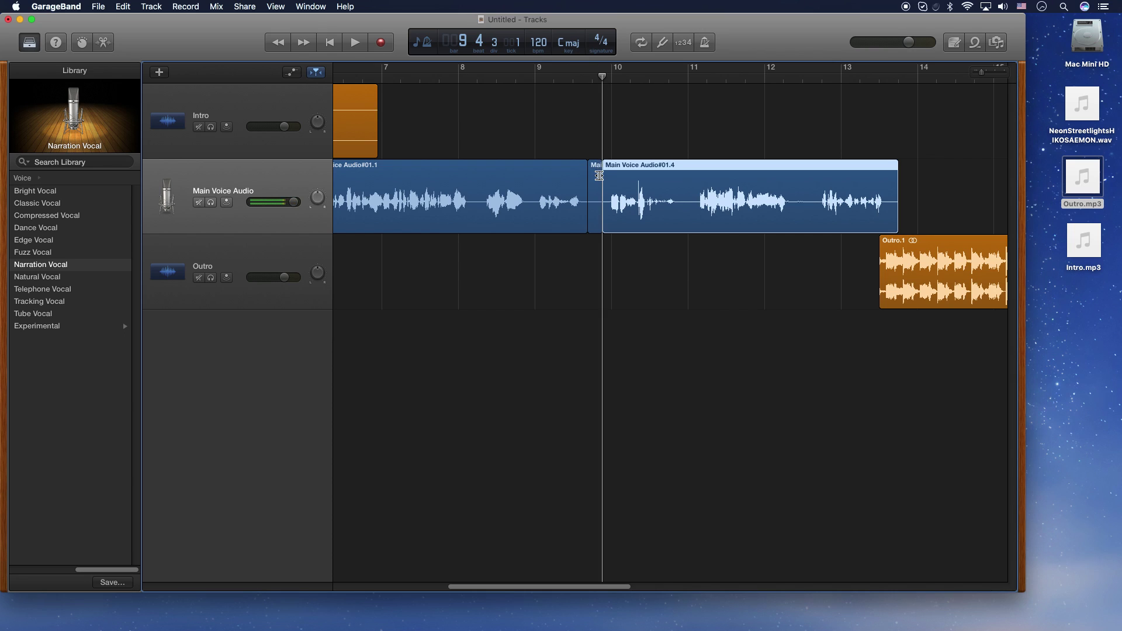
key("super+t")
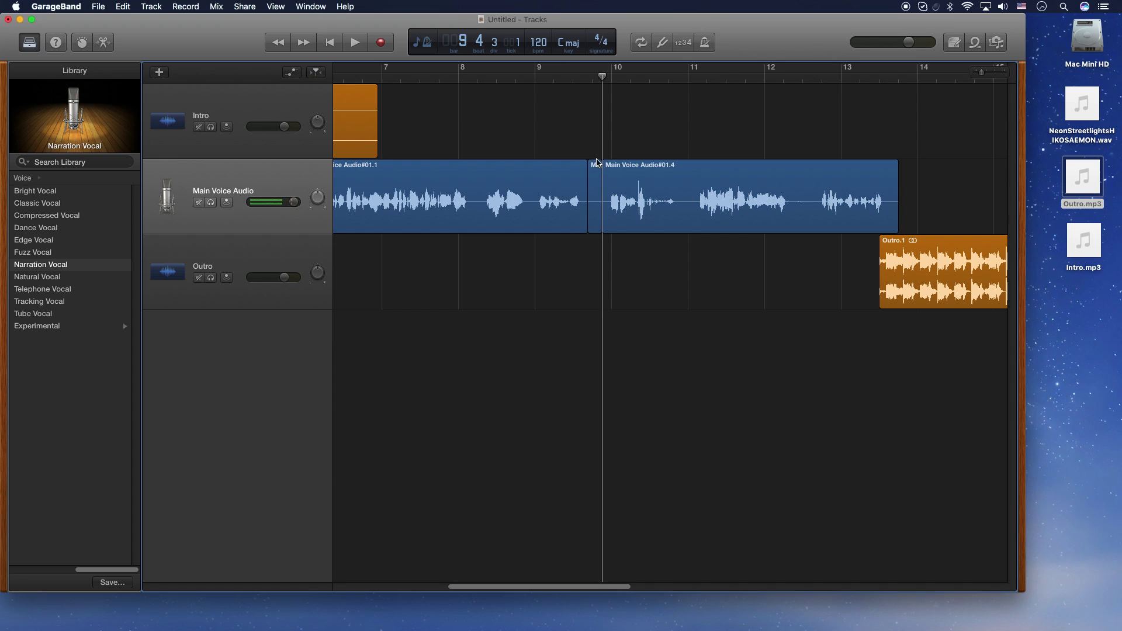
left_click(597, 169)
key("Delete")
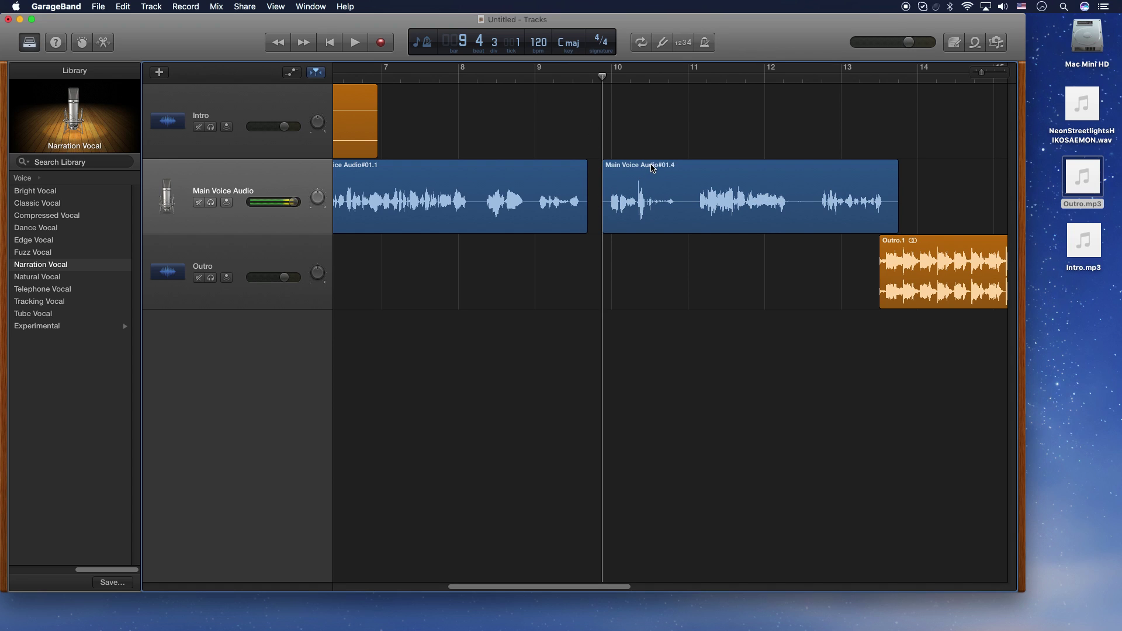
- Join the two remaining narration pieces into one region with Edit > Join Regions
mouse_move(650, 169)
left_mouse_down()
mouse_move(634, 163)
mouse_move(649, 167)
left_mouse_up()
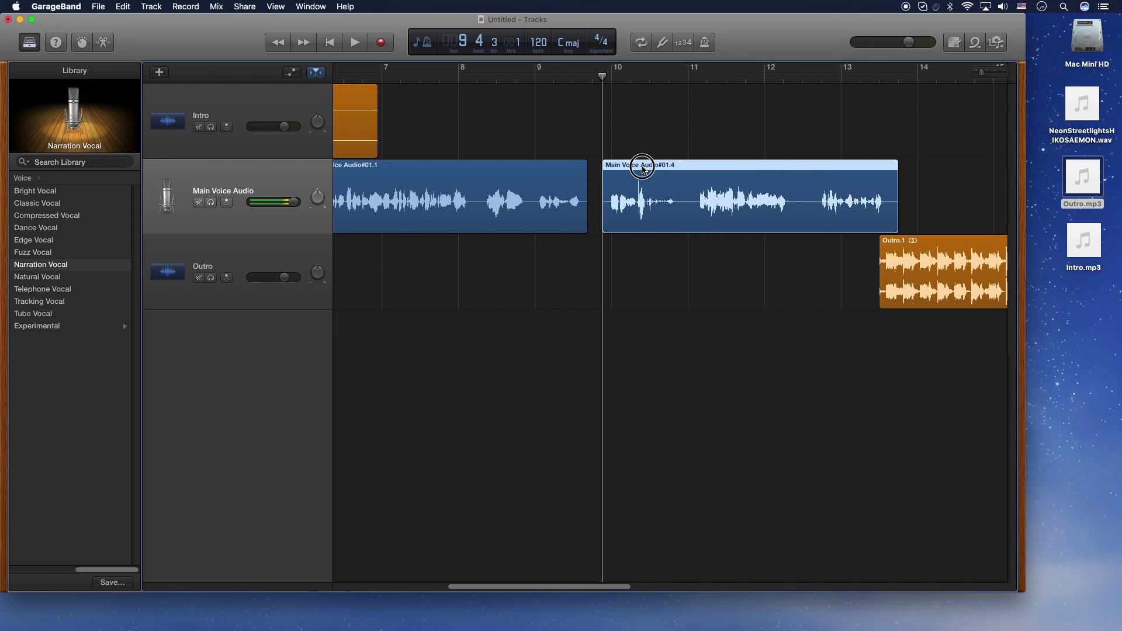
left_click(556, 169, "shift")
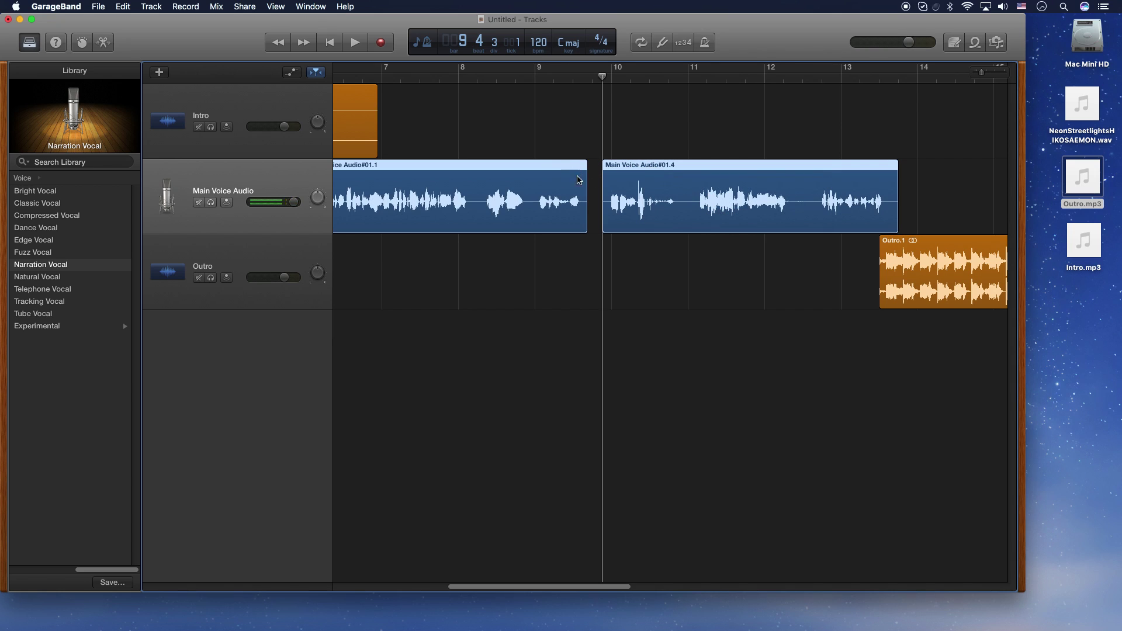
left_click(120, 8)
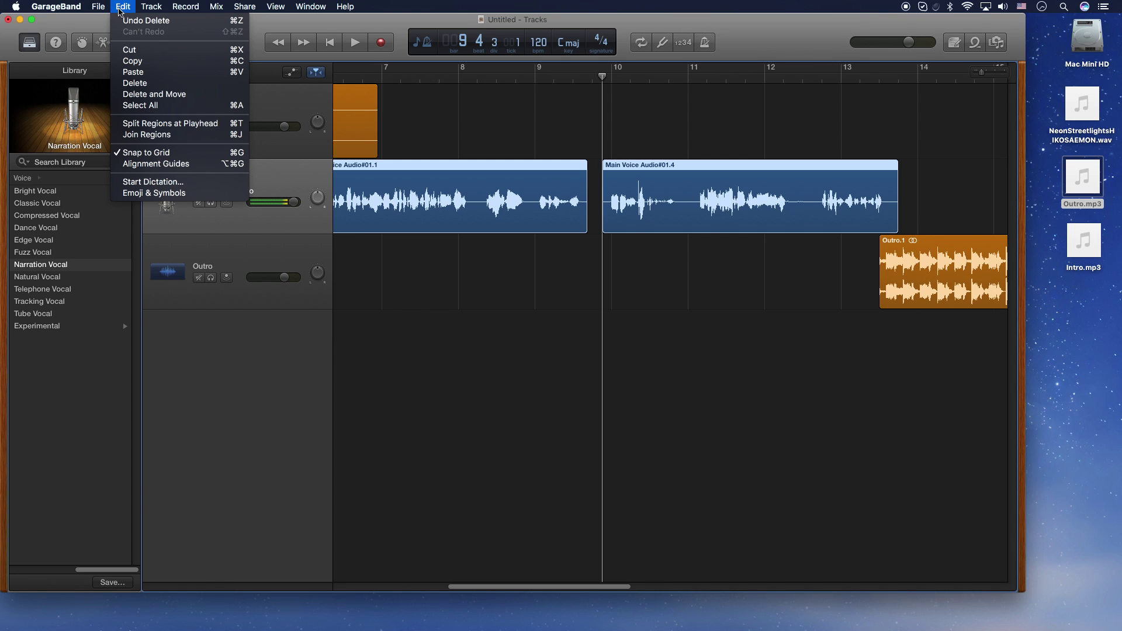
left_click(140, 136)
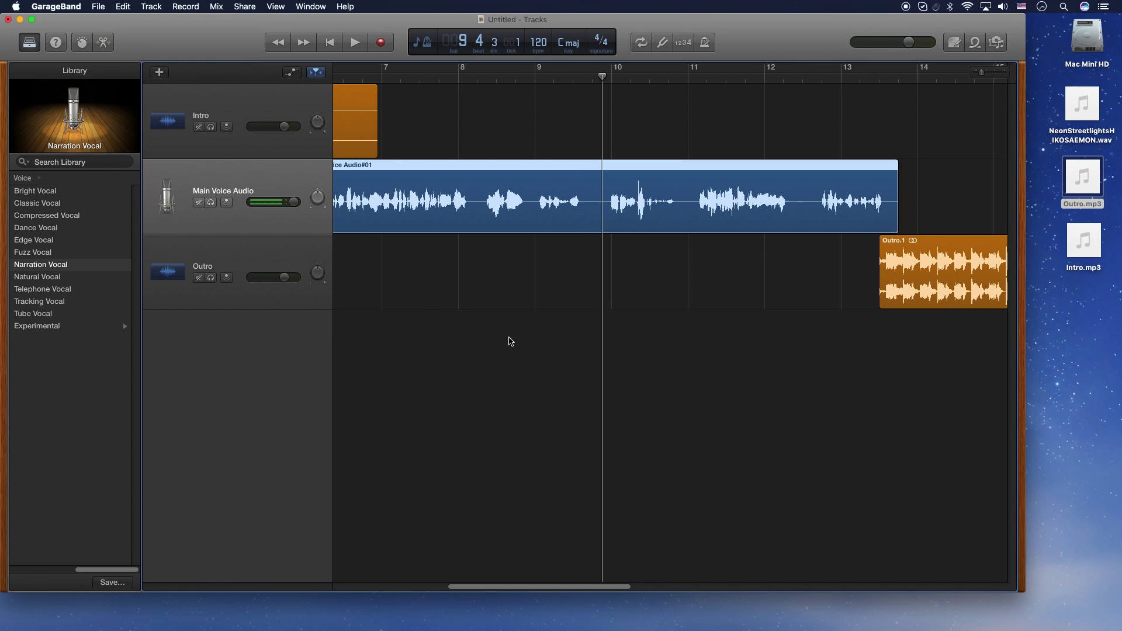
left_click(725, 356)
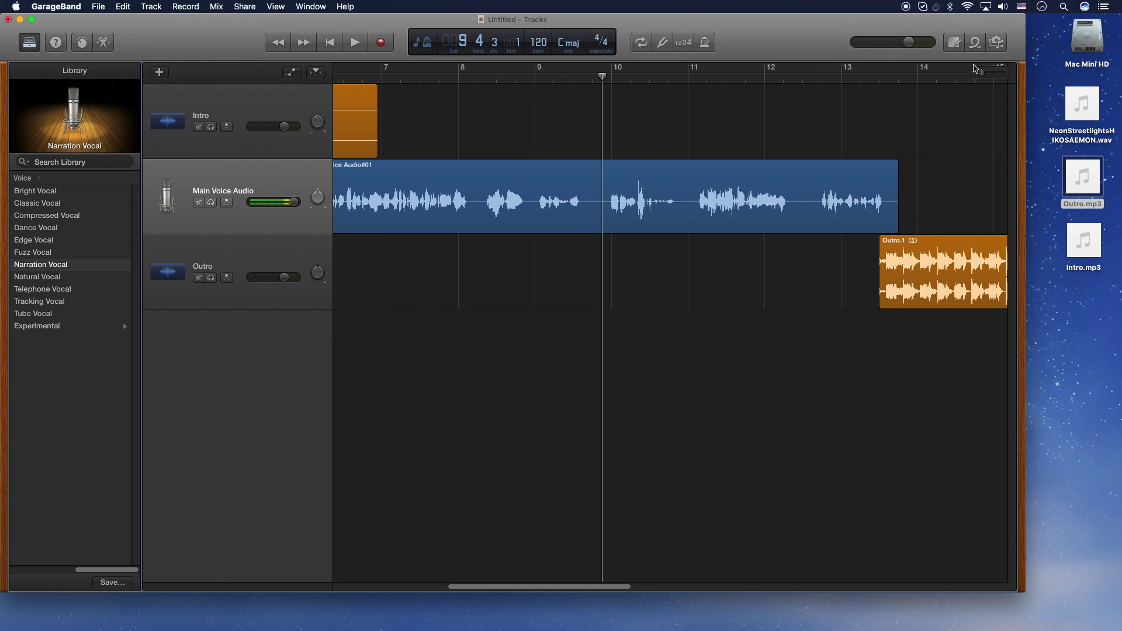
- Zoom out to show all tracks' volume automation, nudge Outro.1 later, and maximize the window
left_click_drag(981, 71, 975, 71)
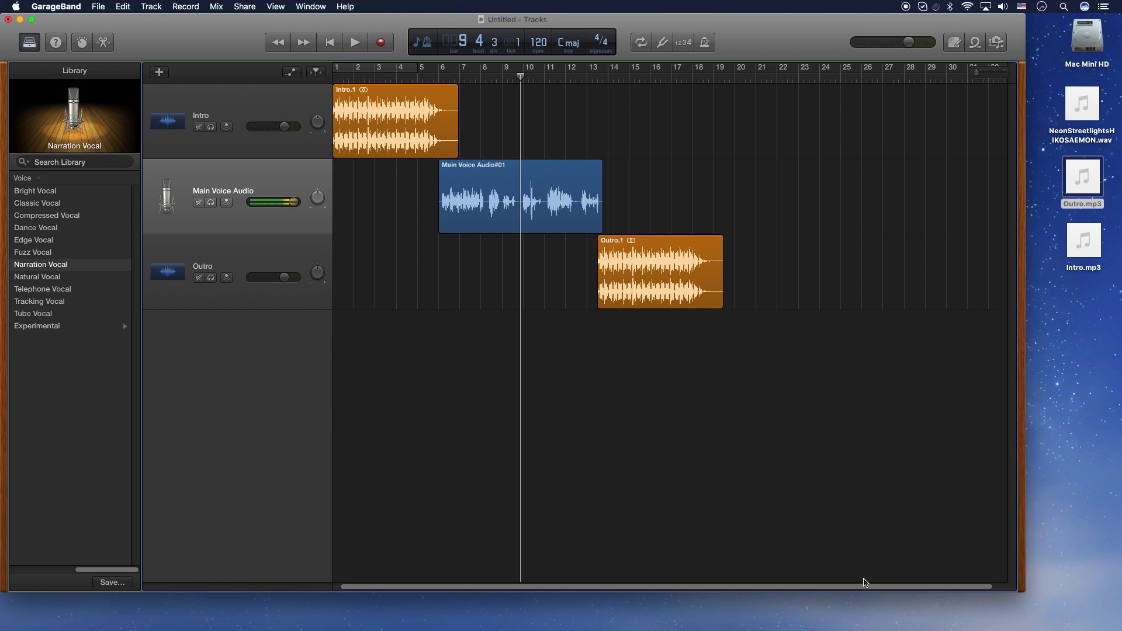
scroll(870, 587, "left", 1)
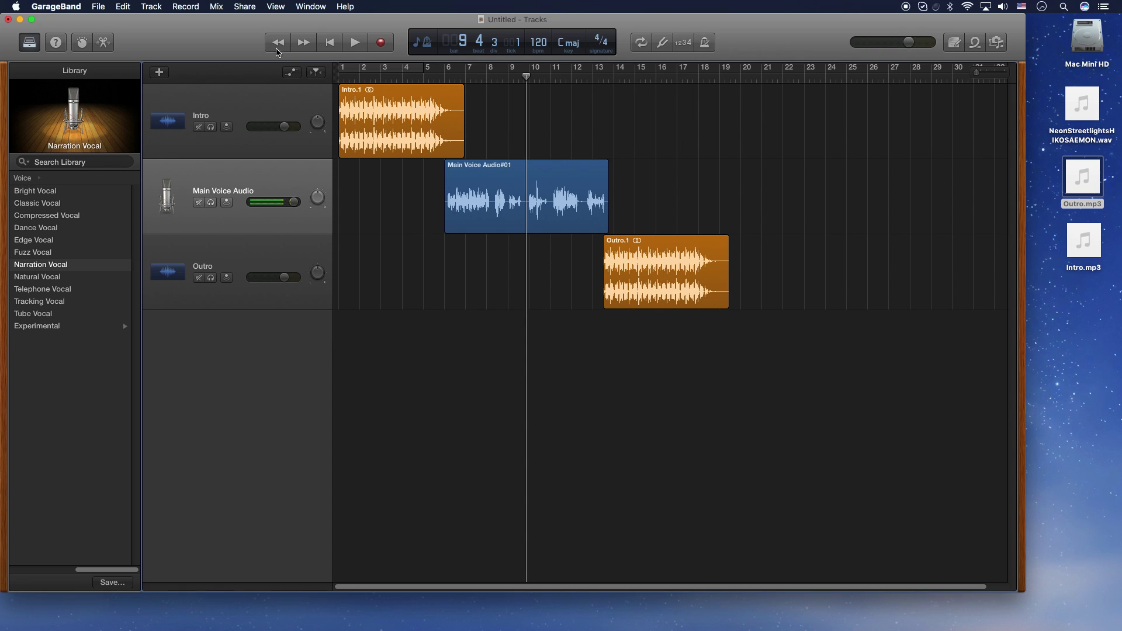
left_click(294, 73)
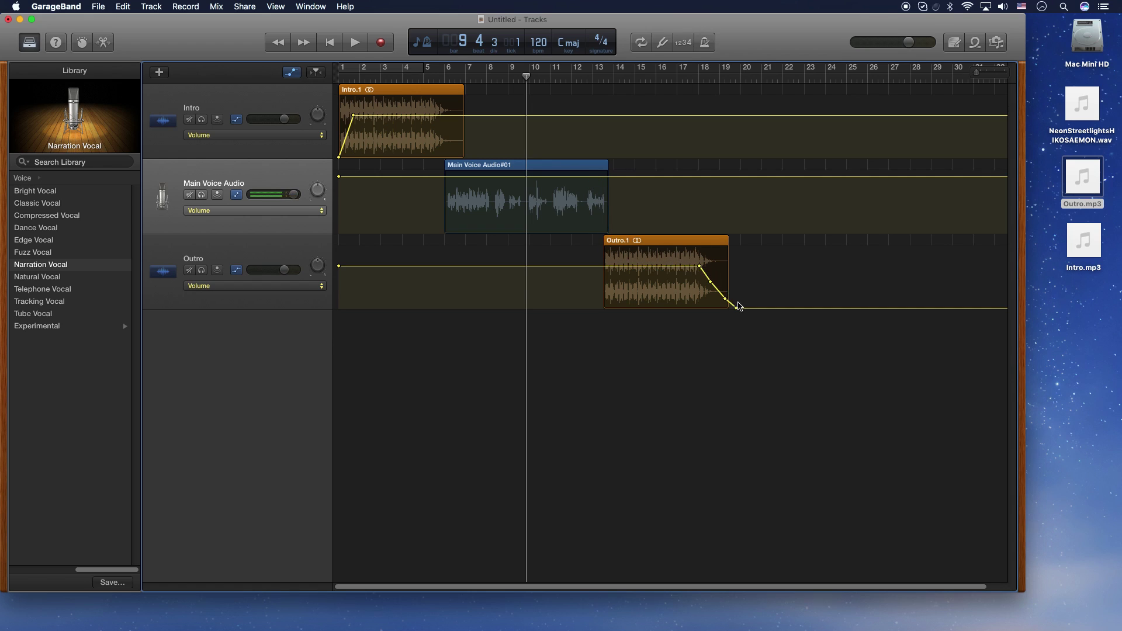
left_click_drag(658, 244, 662, 245)
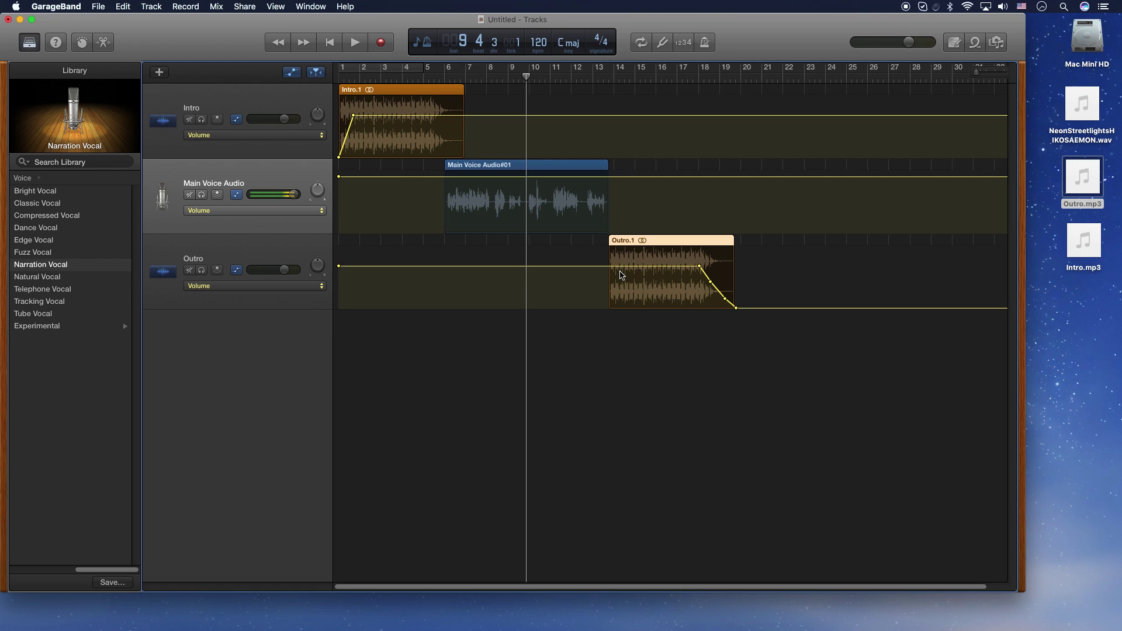
double_click(784, 20)
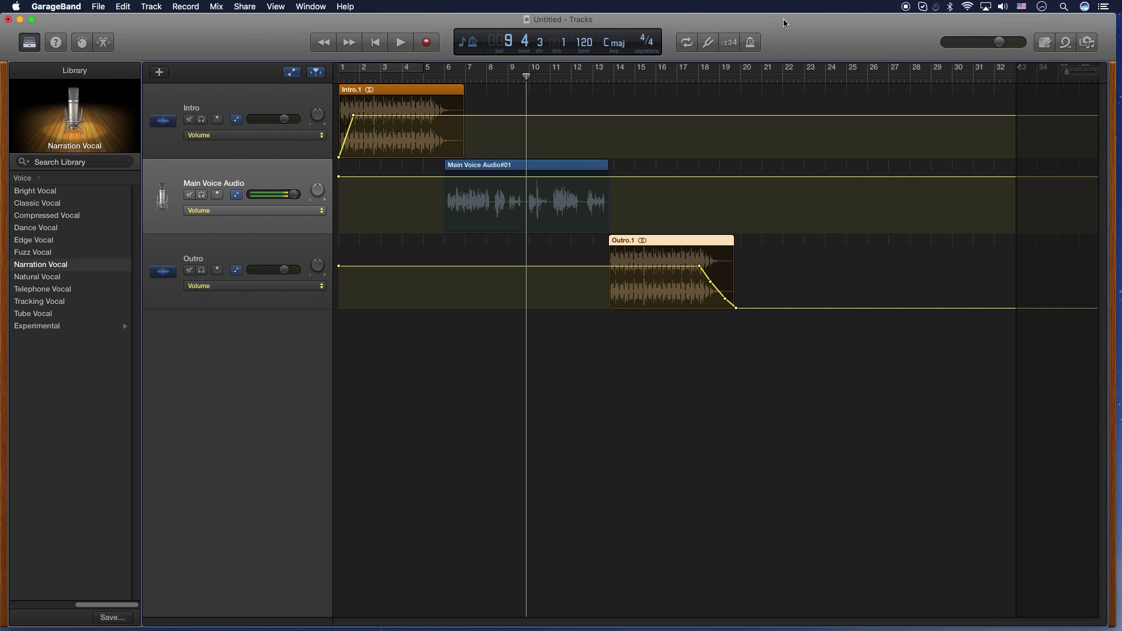
- Start Share > Export Song to Disk with MP3 High Quality (192 kBit/s)
left_click(245, 7)
left_click(245, 6)
left_click(245, 6)
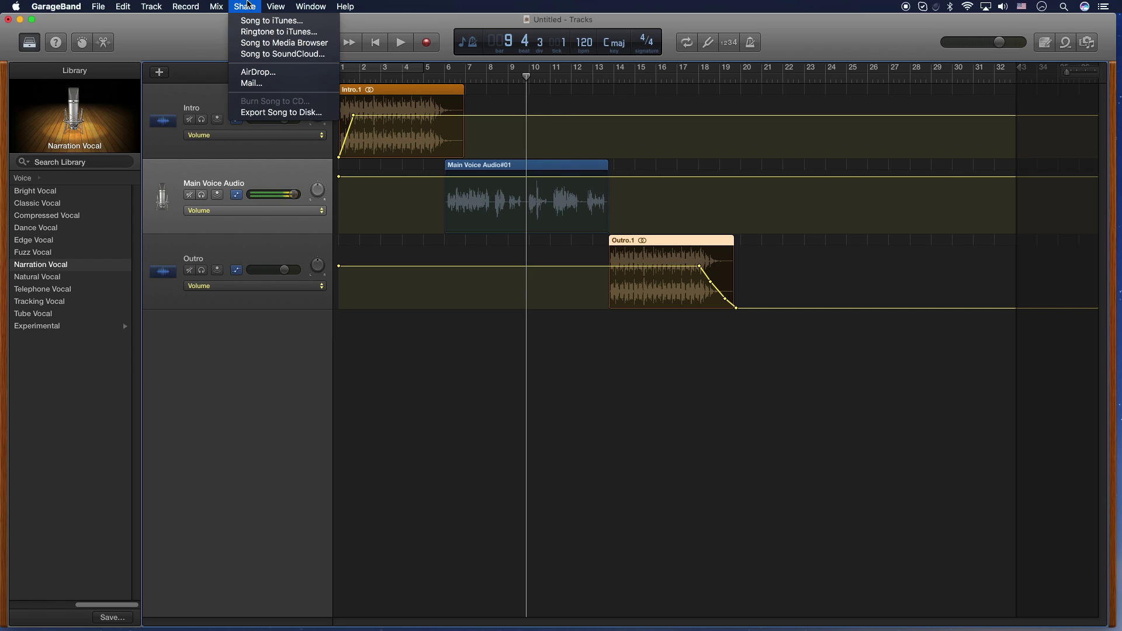
left_click(264, 113)
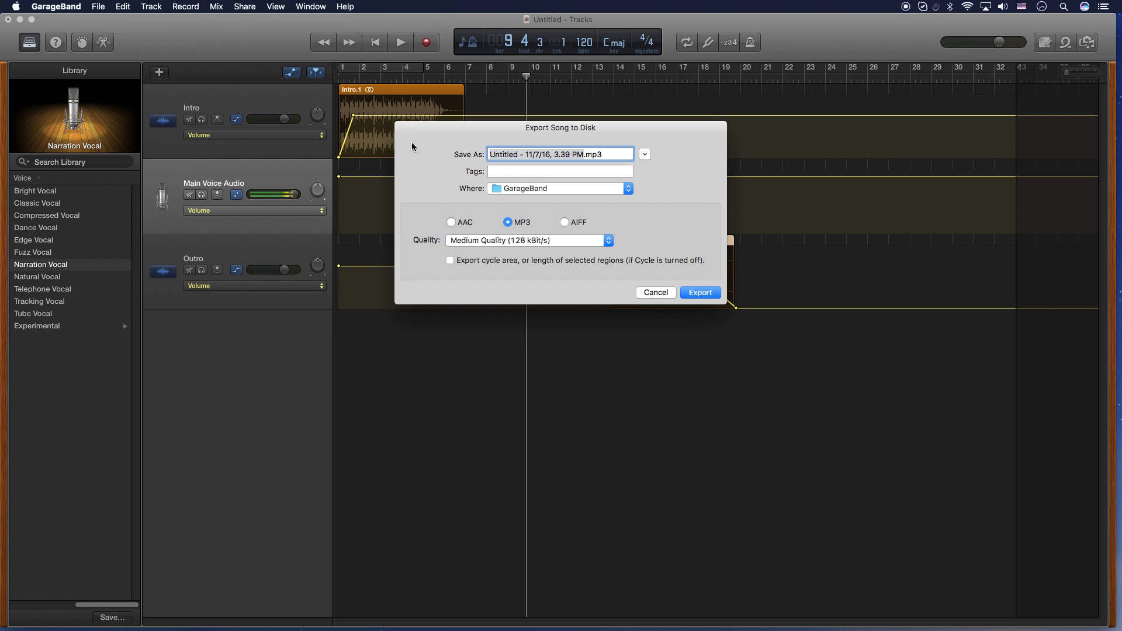
left_click(535, 241)
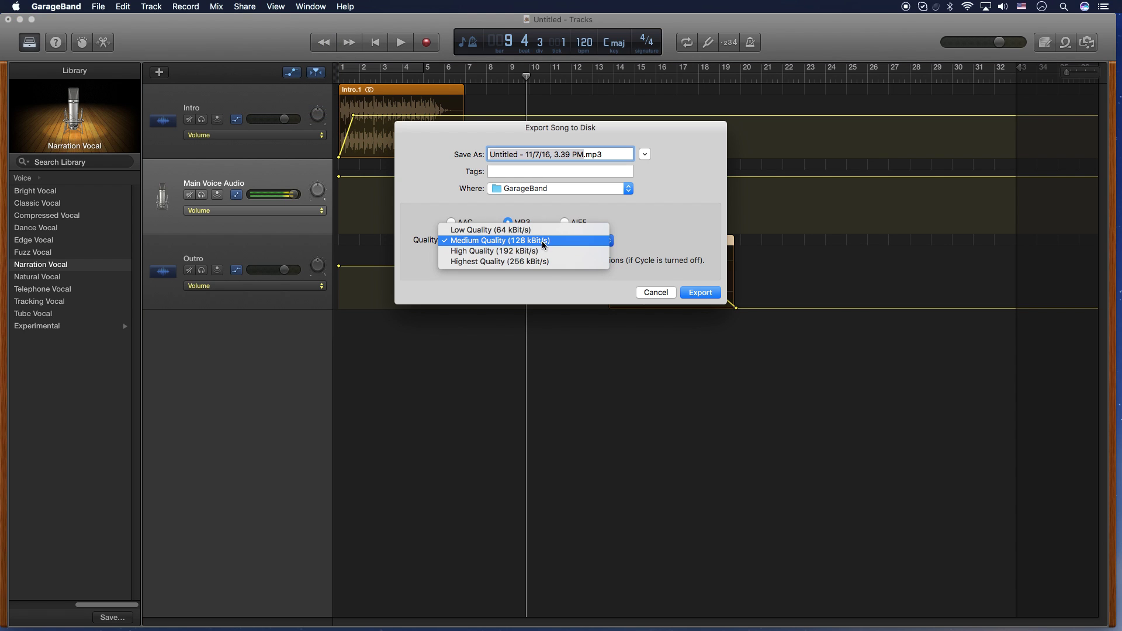
left_click(533, 251)
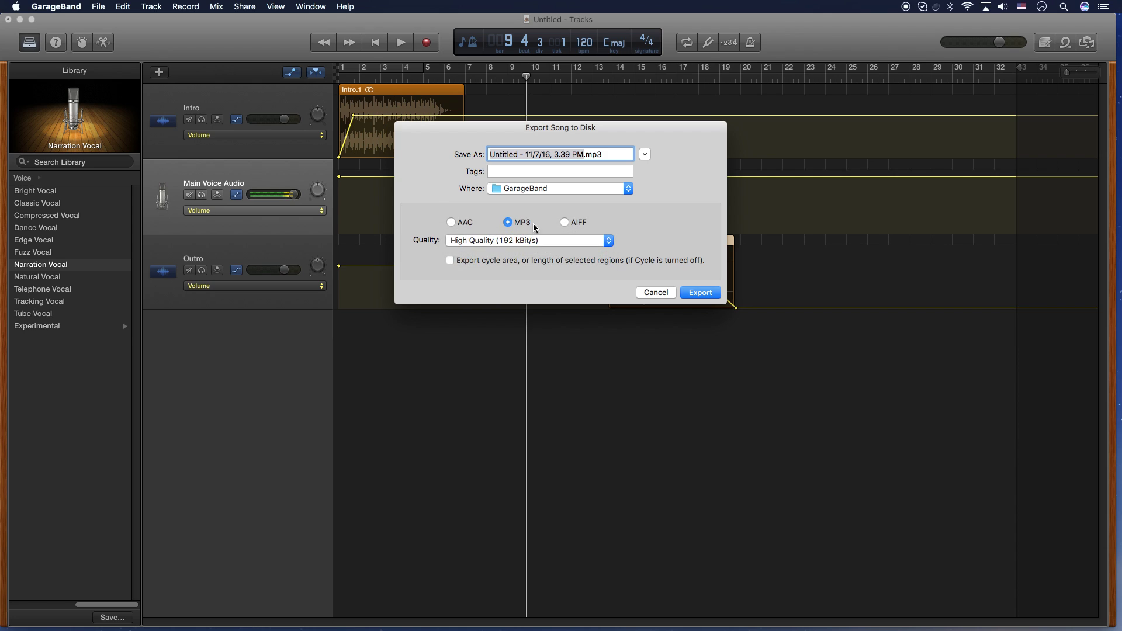
- Name the export Podcast101, save it to the Desktop, and export
left_click(585, 154)
left_click_drag(585, 153, 466, 150)
type("Podcast")
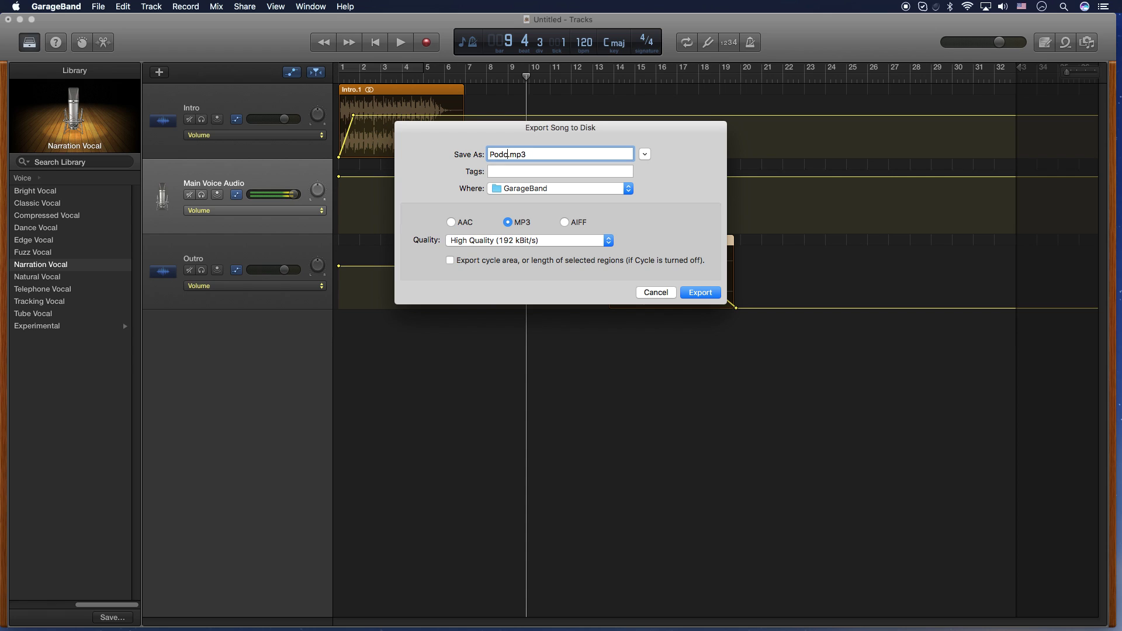
type("101")
left_click(571, 188)
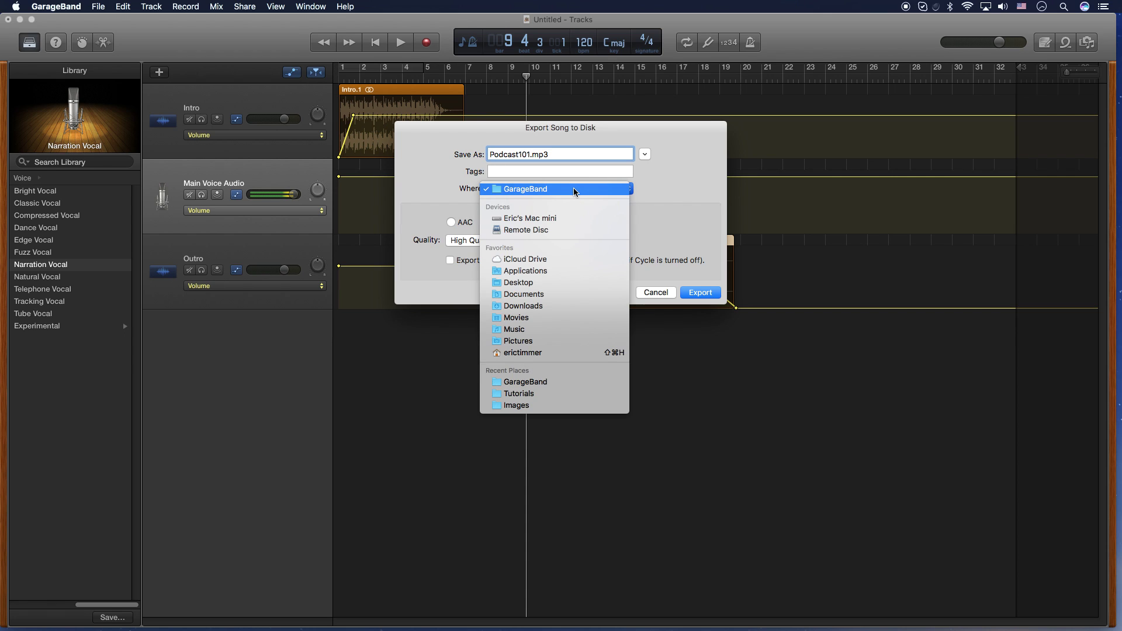
left_click(557, 283)
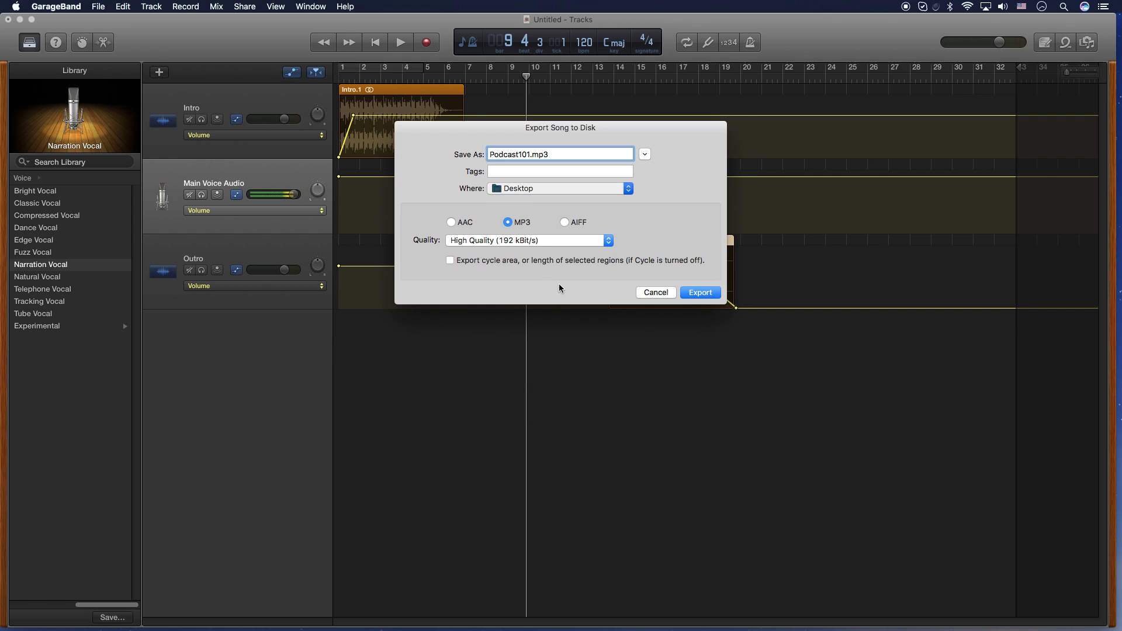
left_click(698, 294)
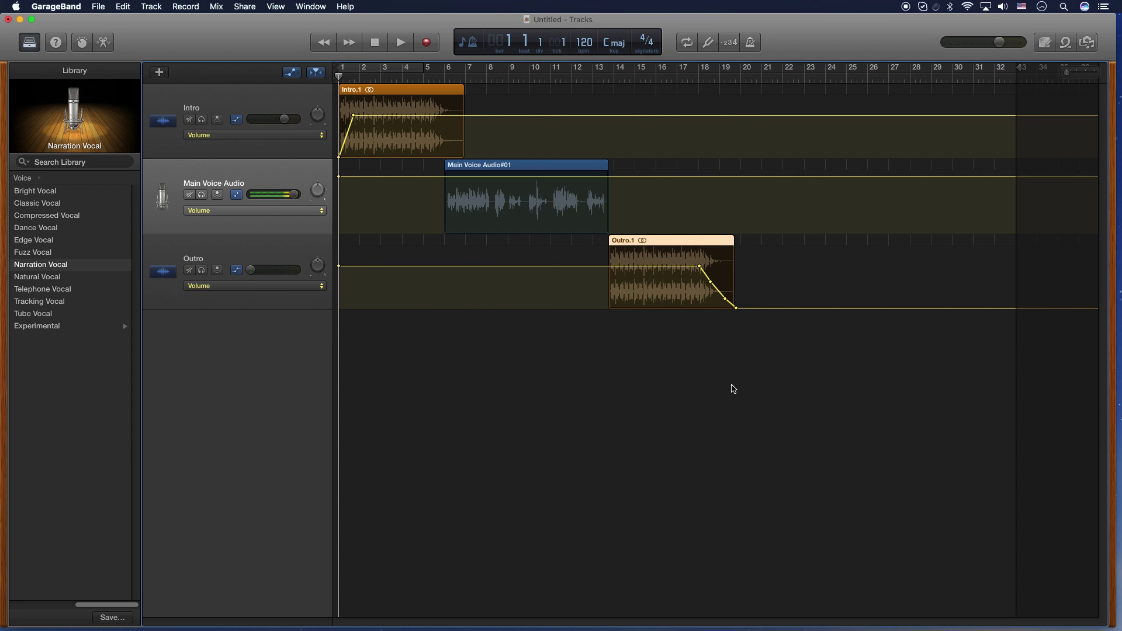
left_click(20, 19)
left_click(1085, 363)
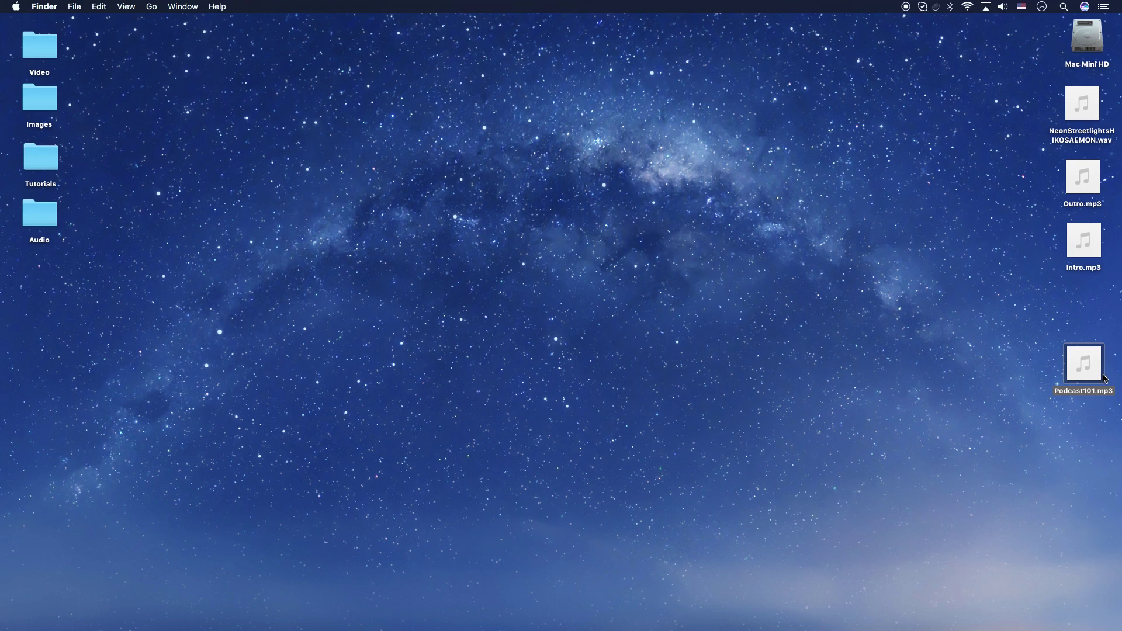
left_click(970, 614)
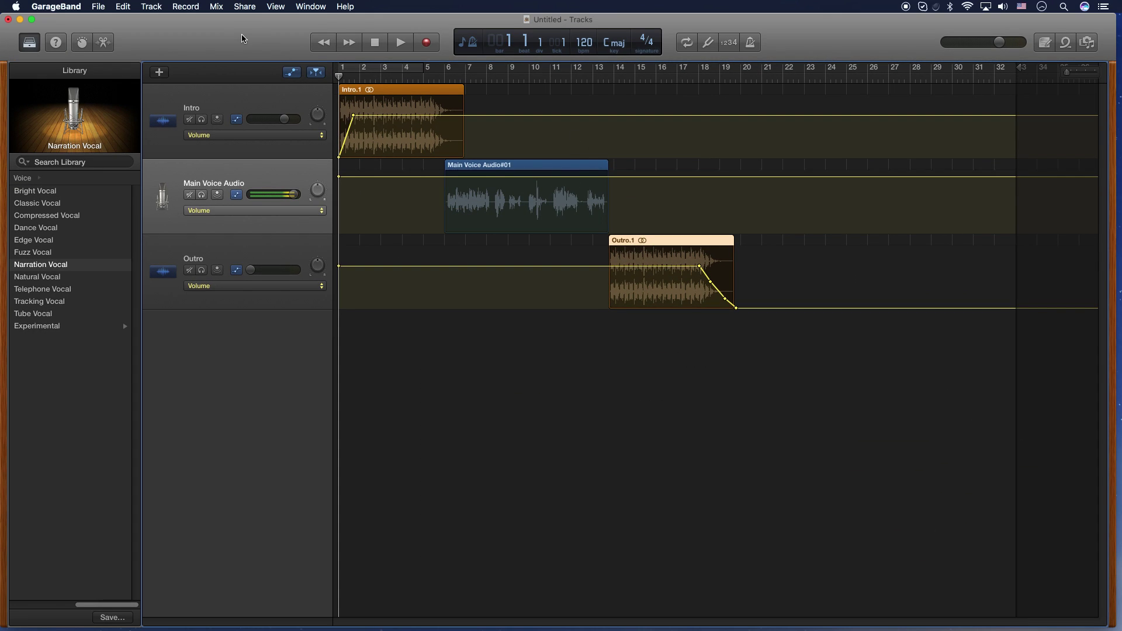